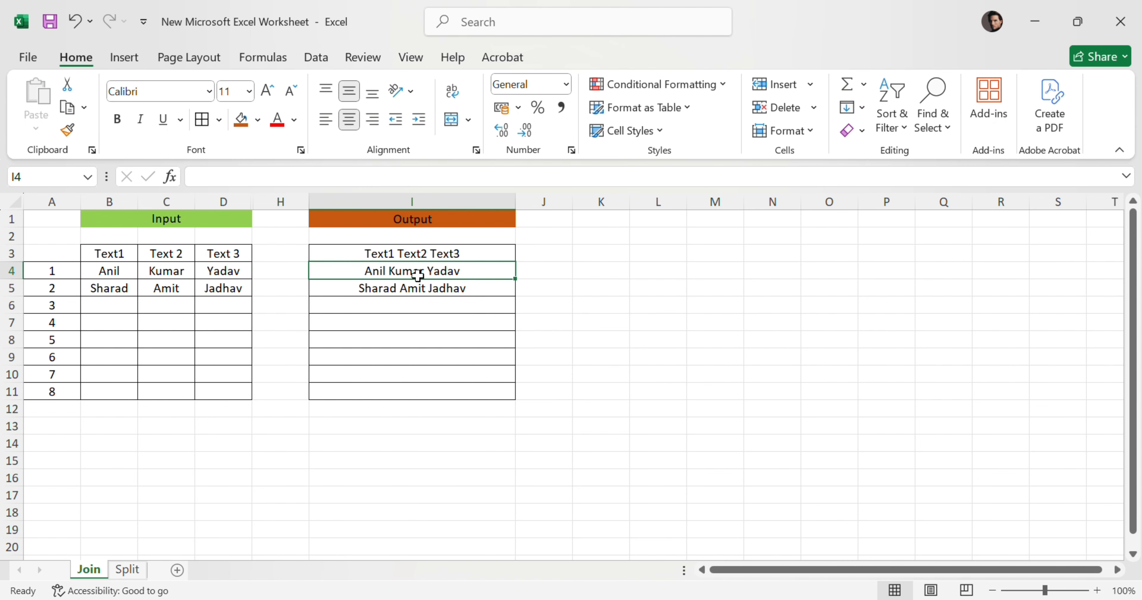
Step: Review the three input text columns on the Join sheet and the combined text in the Output column
click(694, 321)
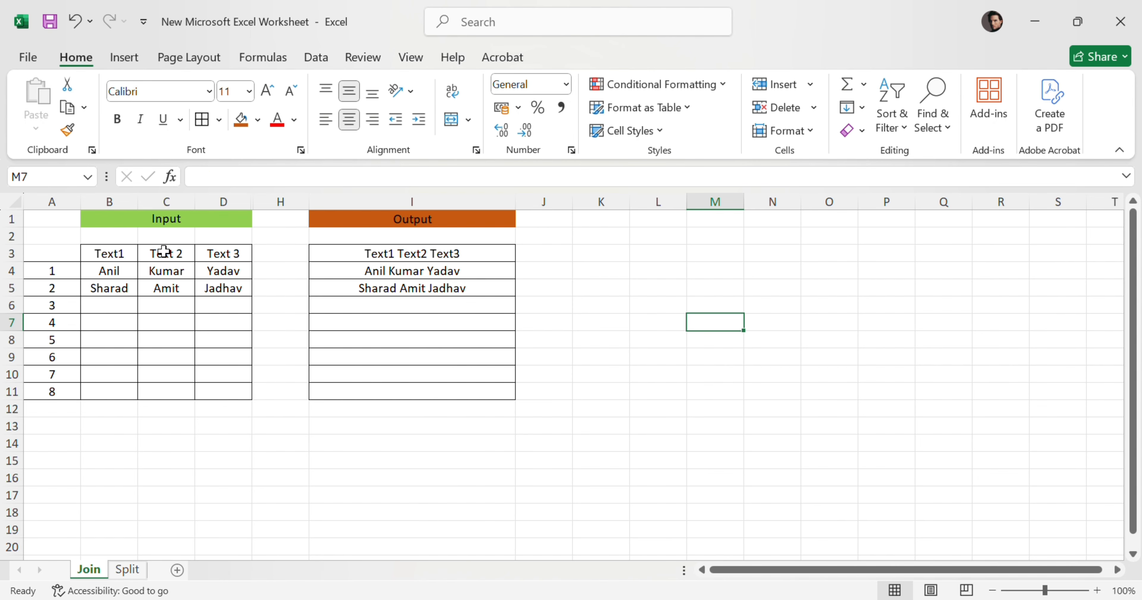
click(129, 255)
click(153, 255)
click(223, 257)
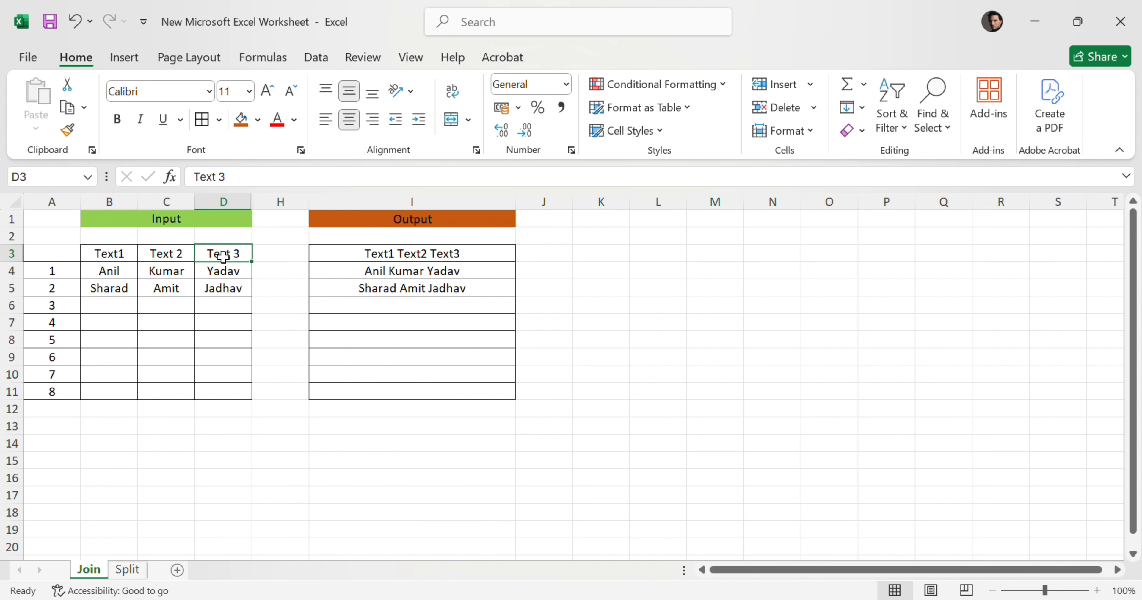
click(95, 288)
click(161, 283)
click(208, 284)
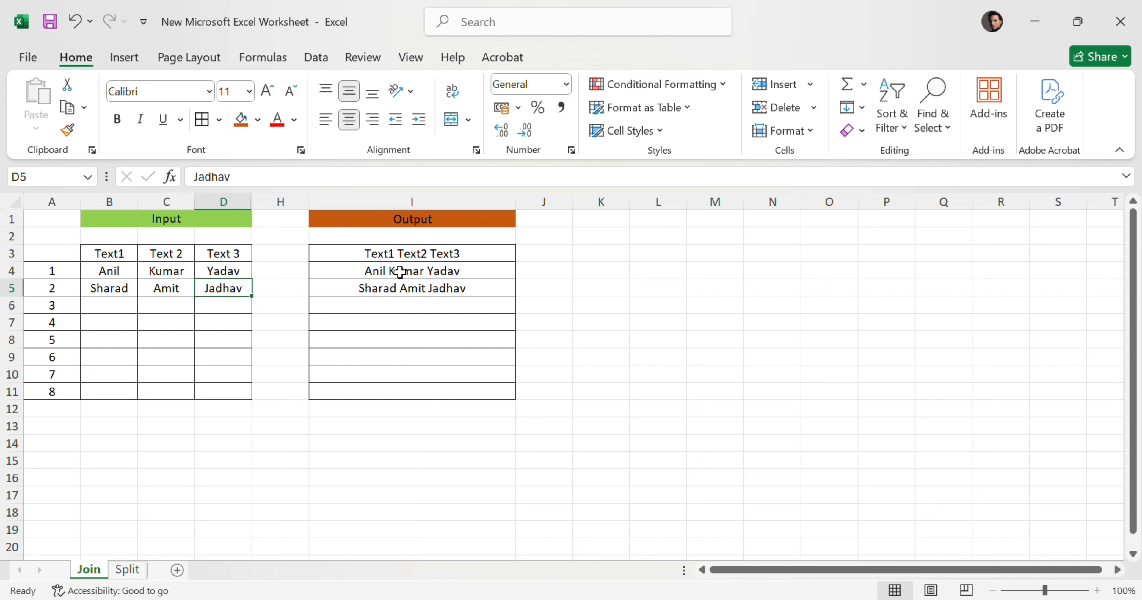
drag(401, 257, 413, 288)
click(696, 317)
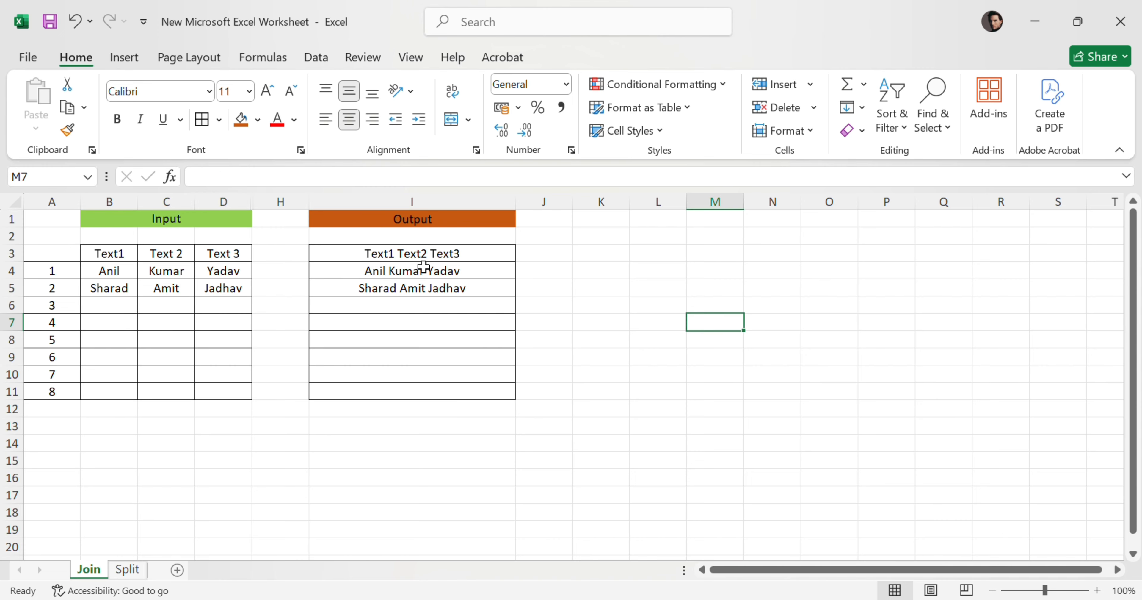
click(425, 268)
click(863, 344)
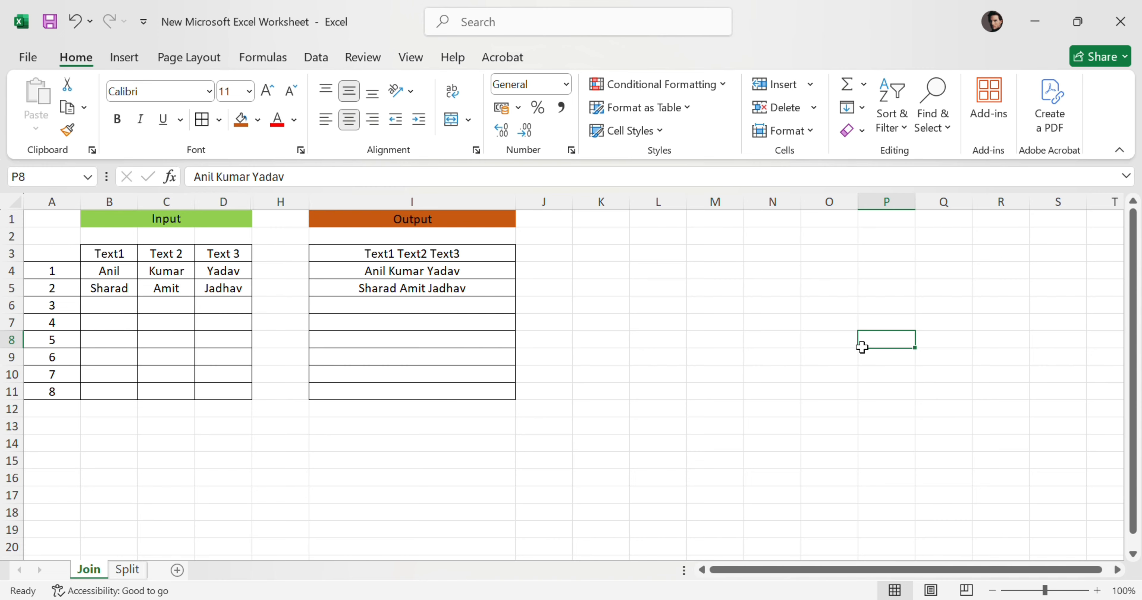
Step: Switch to the Split sheet and examine its combined input texts and the separated output in row 3
click(127, 570)
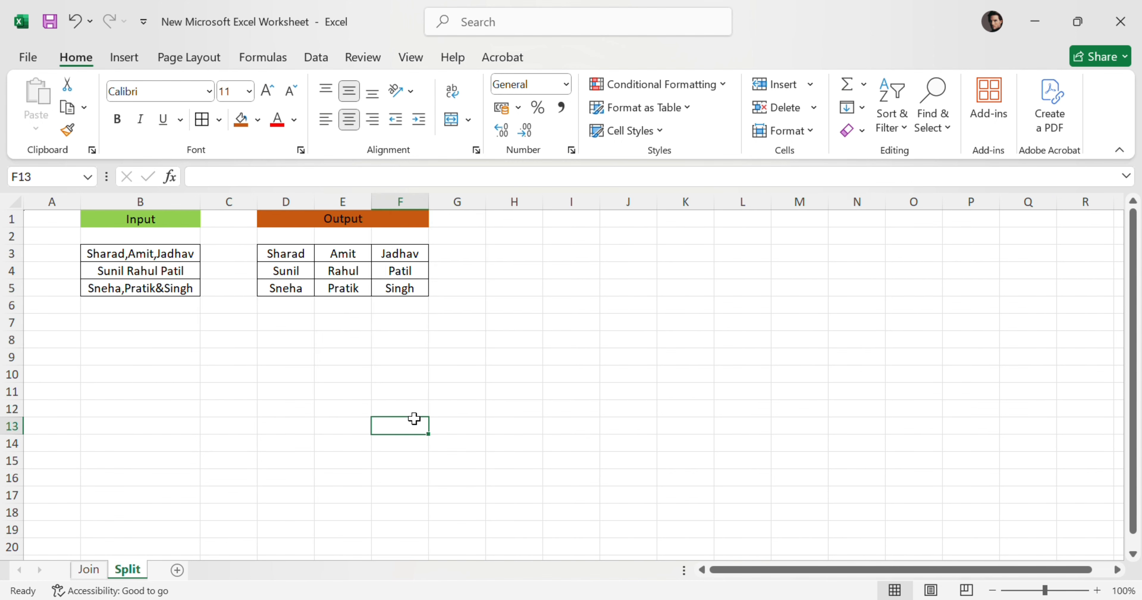
drag(150, 253, 167, 282)
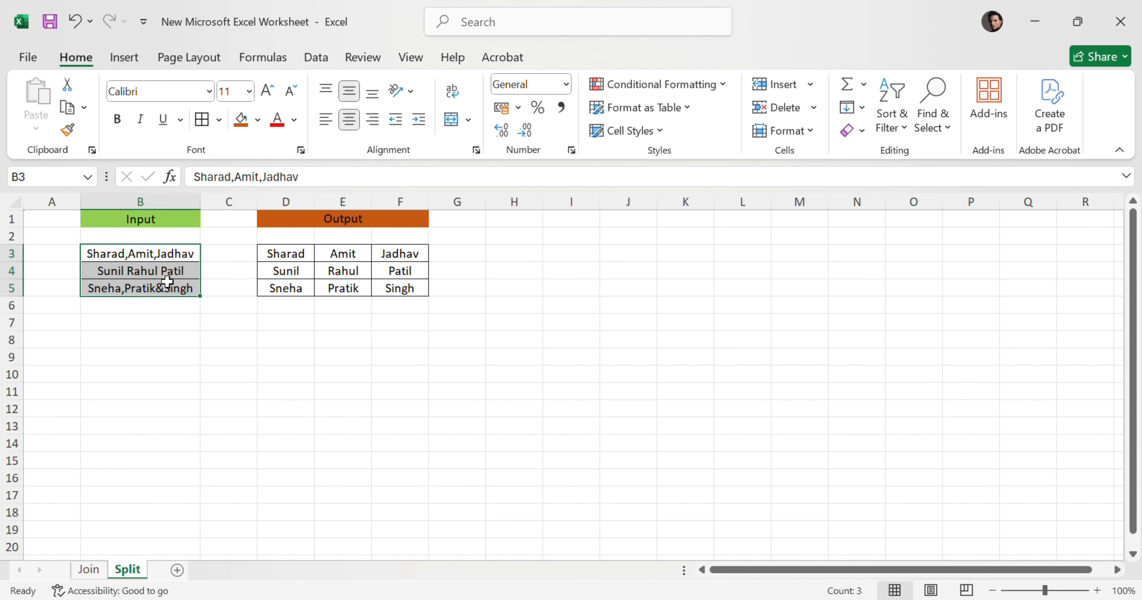
click(286, 254)
click(357, 255)
click(400, 254)
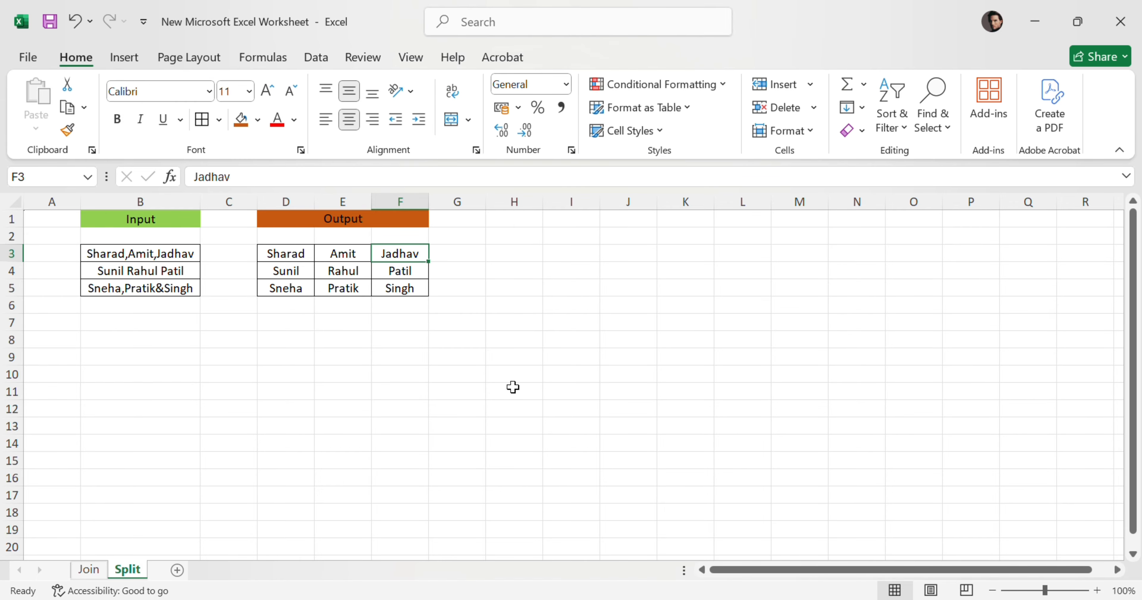
Step: Return to the Join sheet and review the Text1, Text 2 and Text 3 headers and their row 4 entries
key(ctrl+Page_Up)
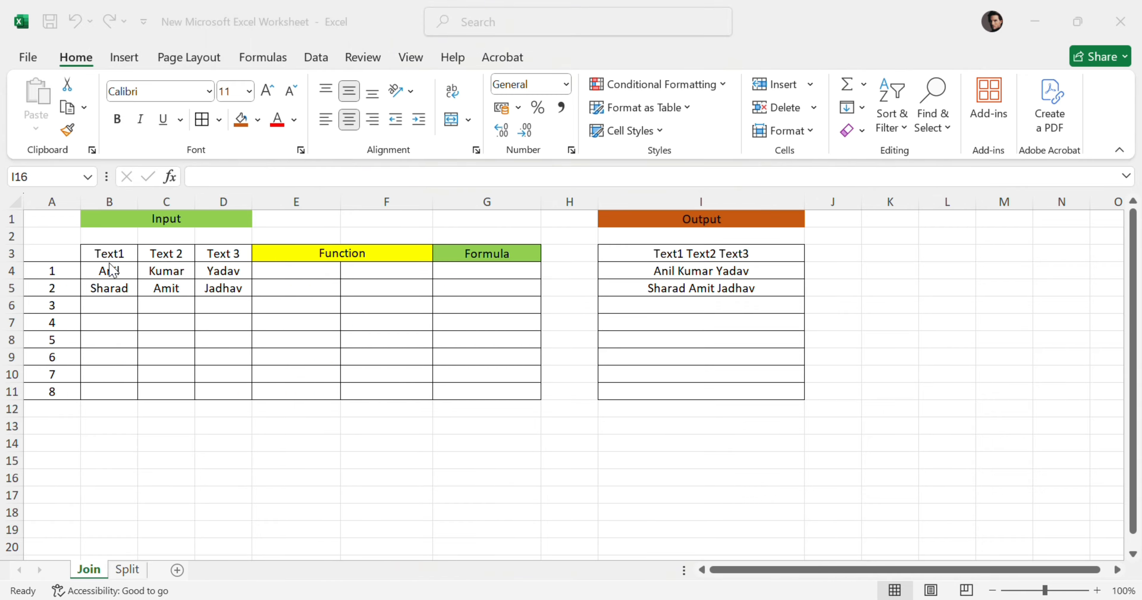
click(120, 254)
click(188, 253)
click(211, 253)
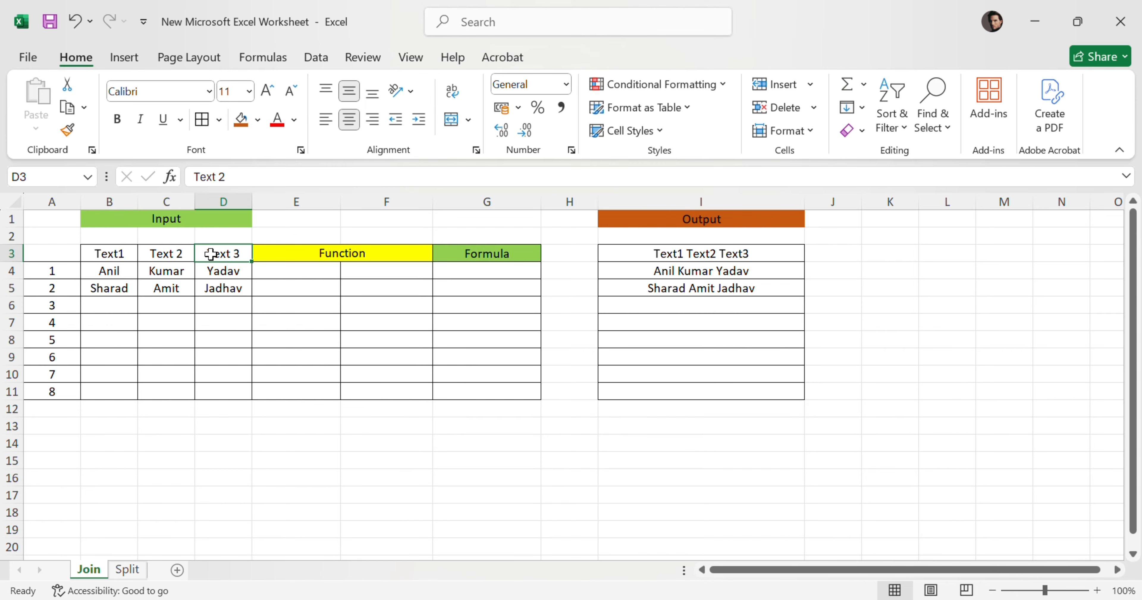
click(300, 273)
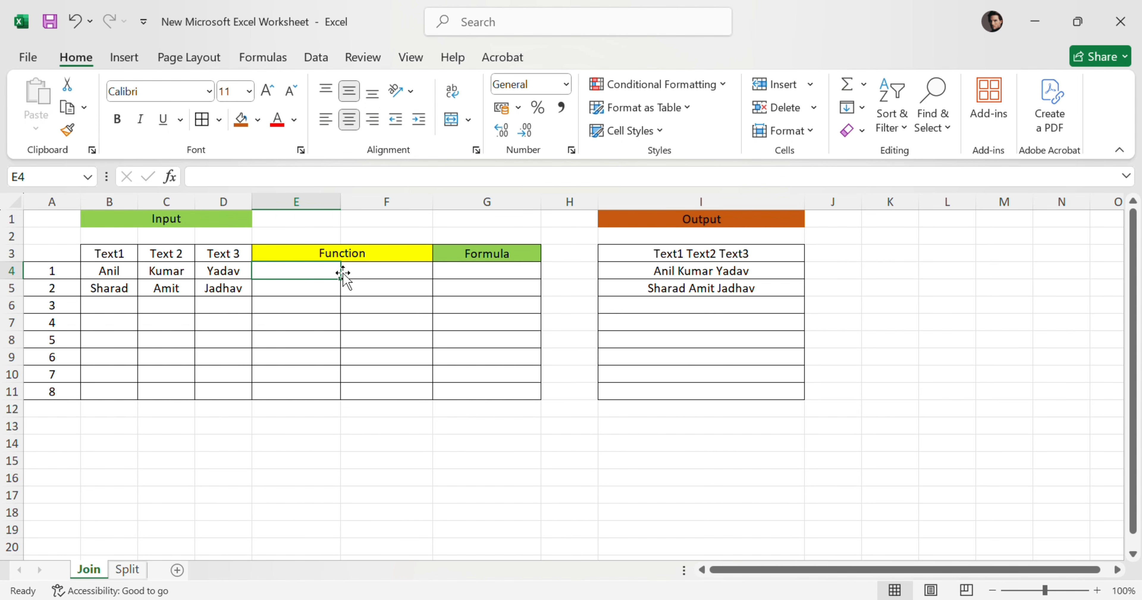
click(111, 274)
click(146, 273)
click(225, 270)
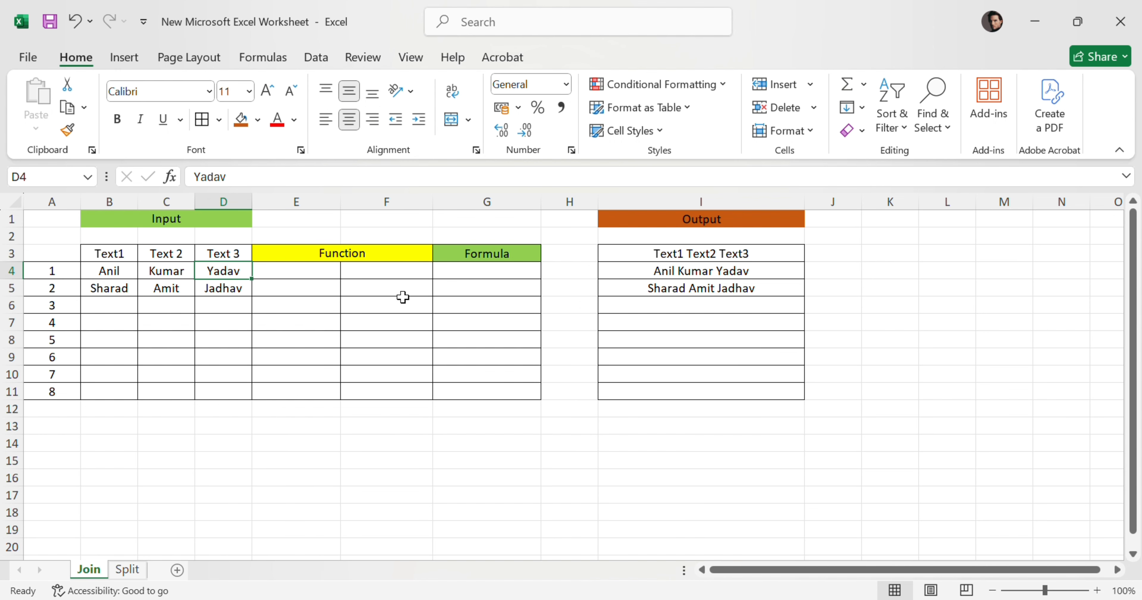
Step: Examine the Function and Formula headers and the empty cells beneath them on the Join sheet
click(346, 249)
click(497, 257)
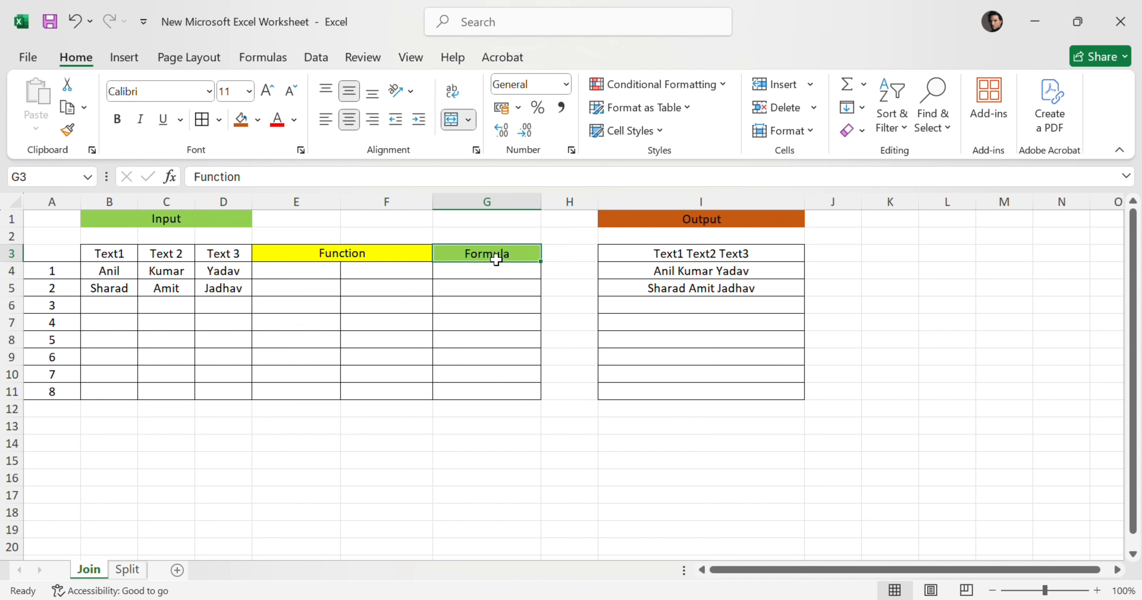
click(668, 444)
click(853, 429)
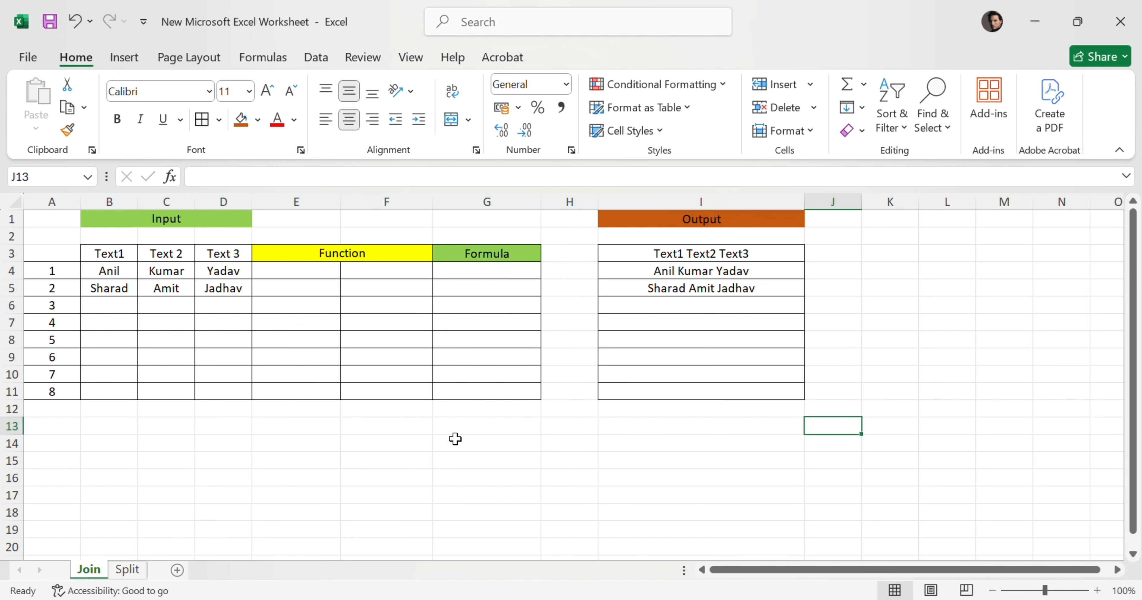
click(500, 270)
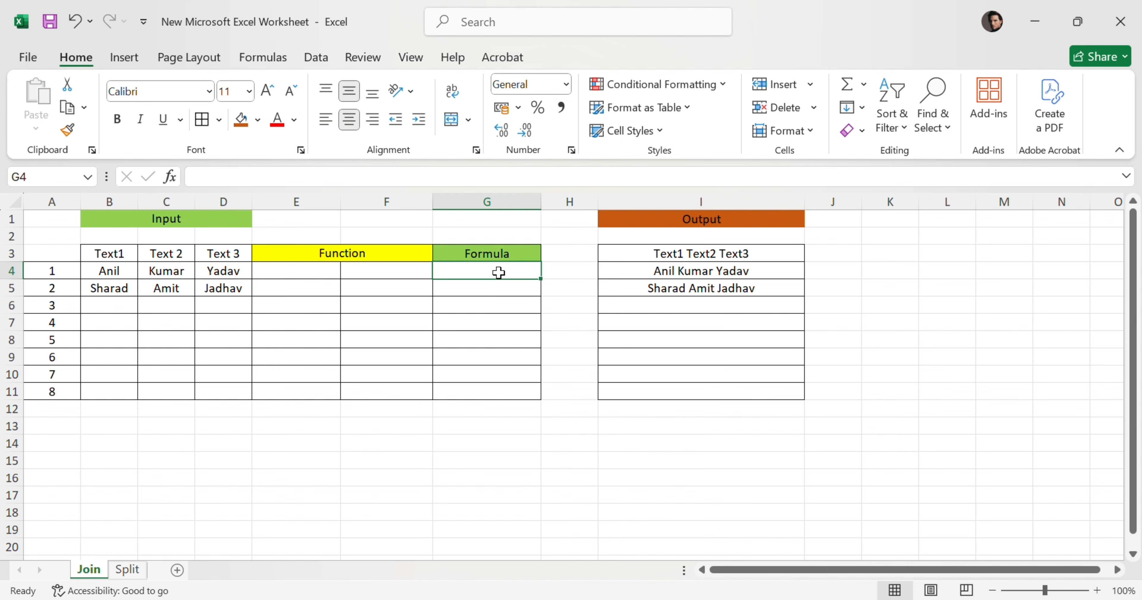
click(480, 482)
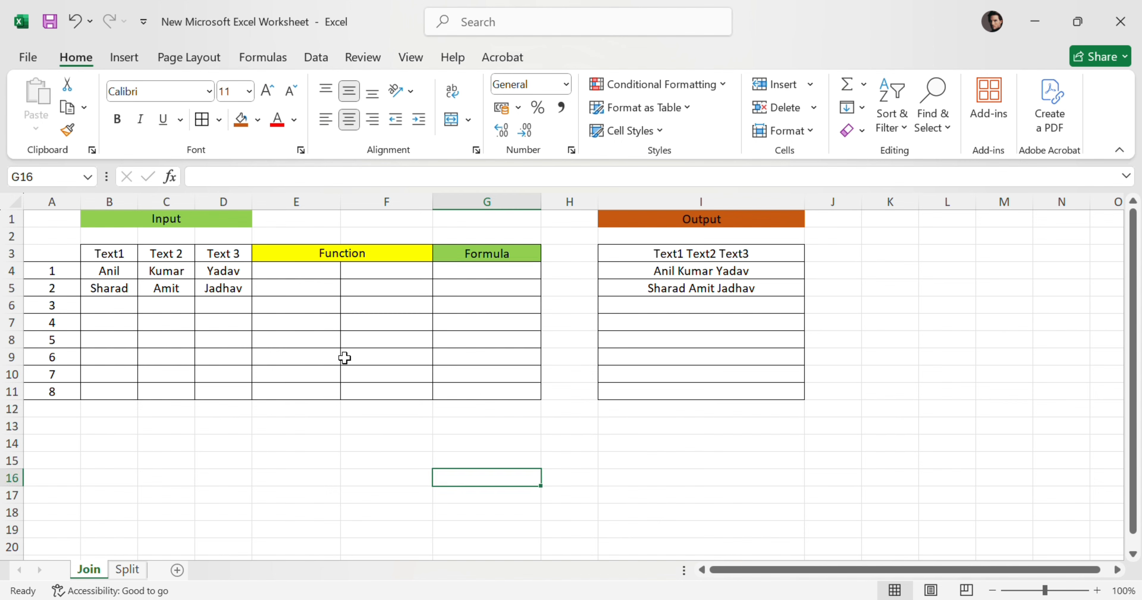
click(394, 373)
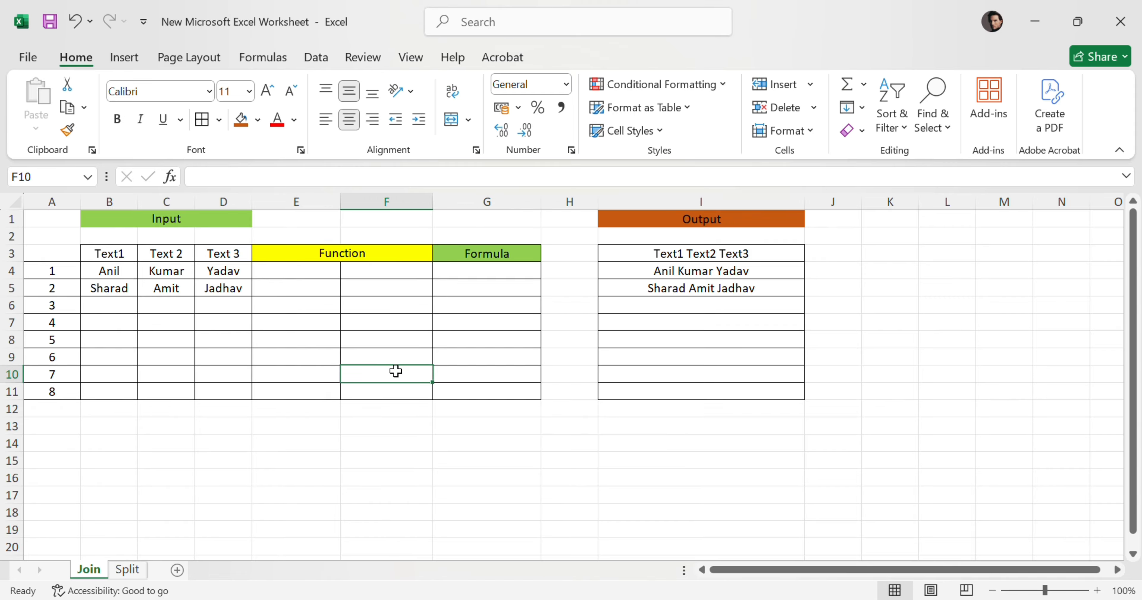
click(297, 267)
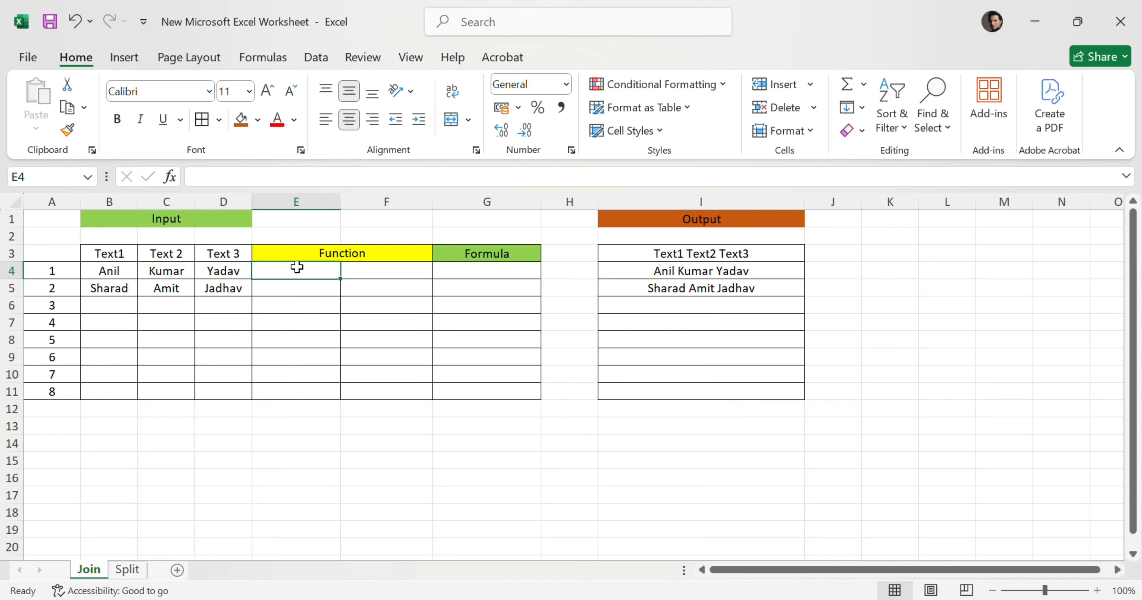
Step: Label cells E2 and F2 above the Function header as TextJoin and Concat
click(306, 238)
key(F2)
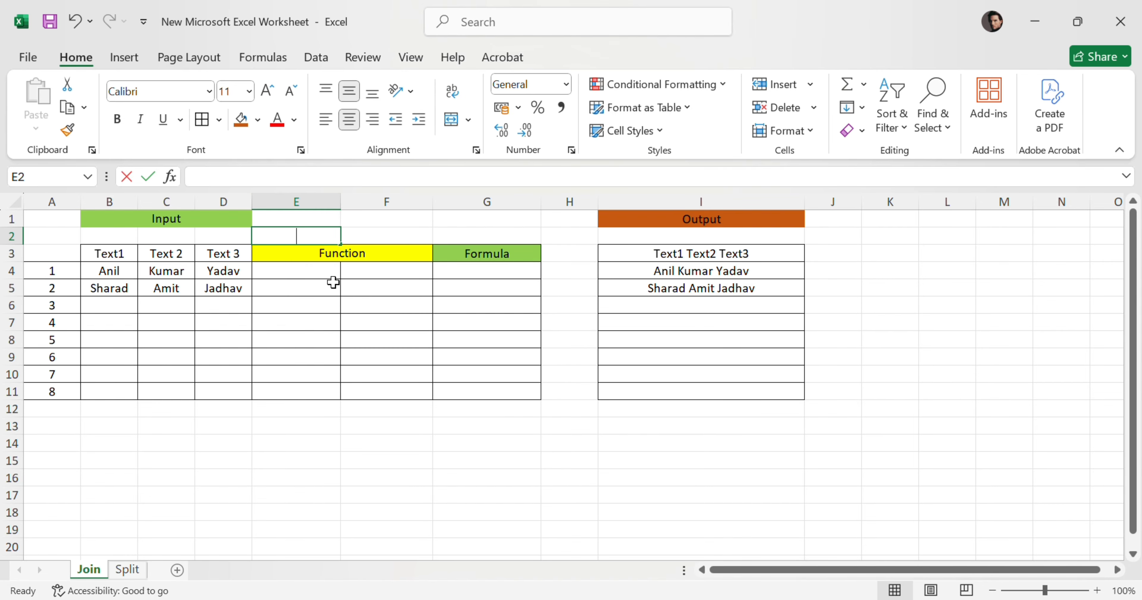
text(Text)
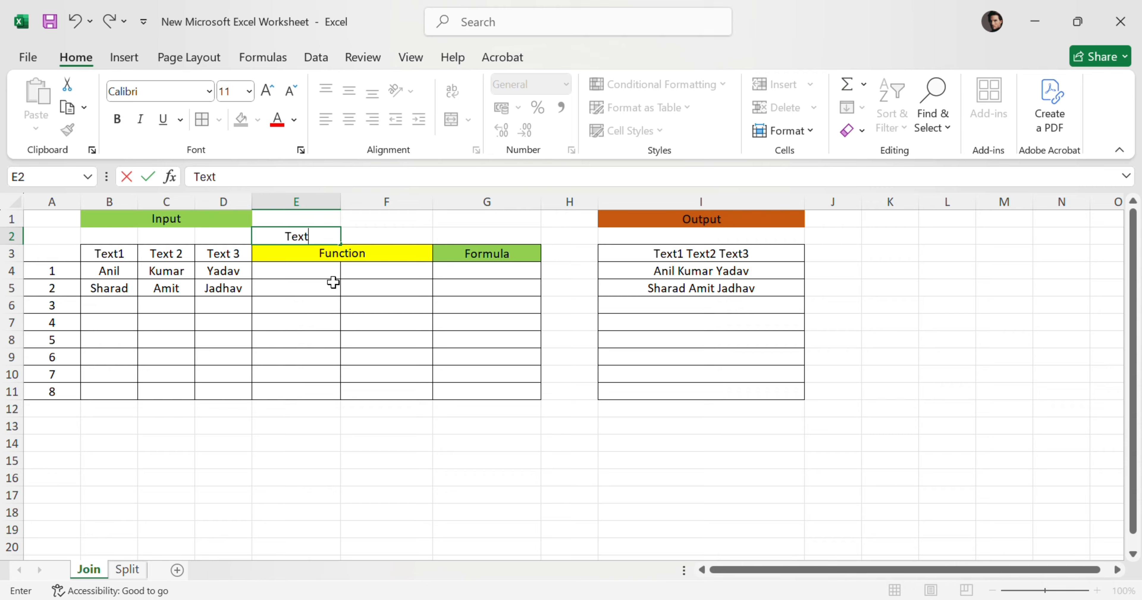
text(Join)
key(ctrl+Return)
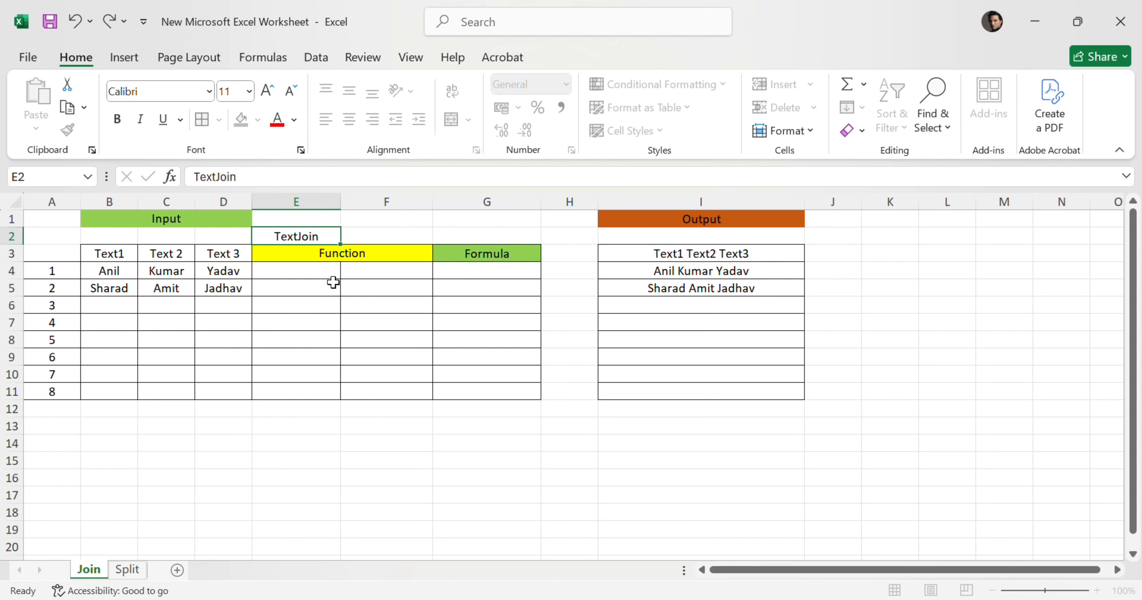
key(Tab)
key(ctrl+r)
text(Concat)
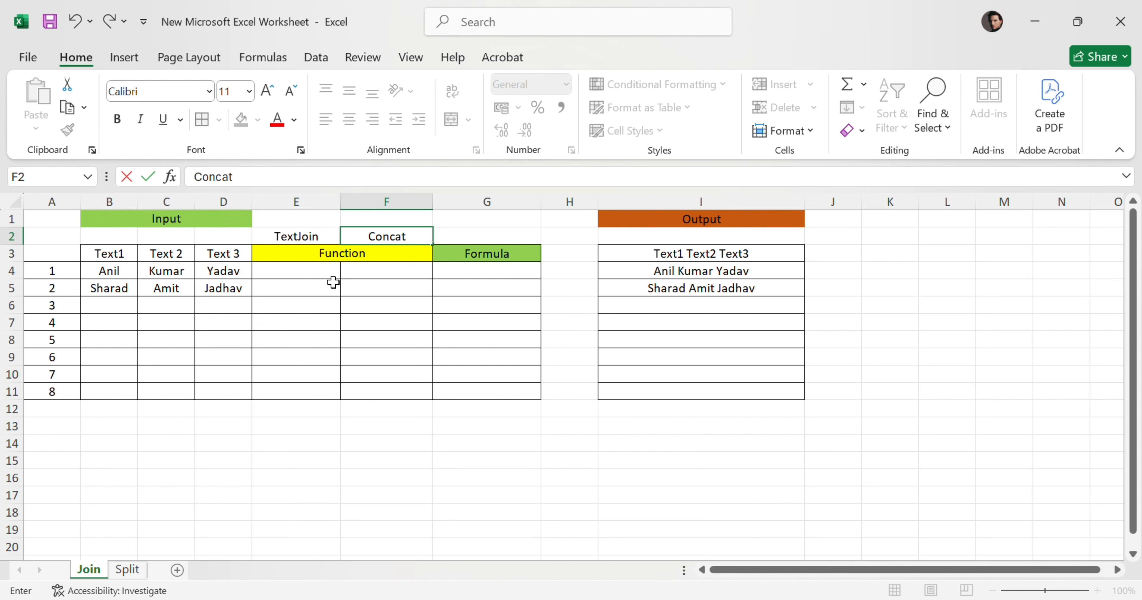
key(Return)
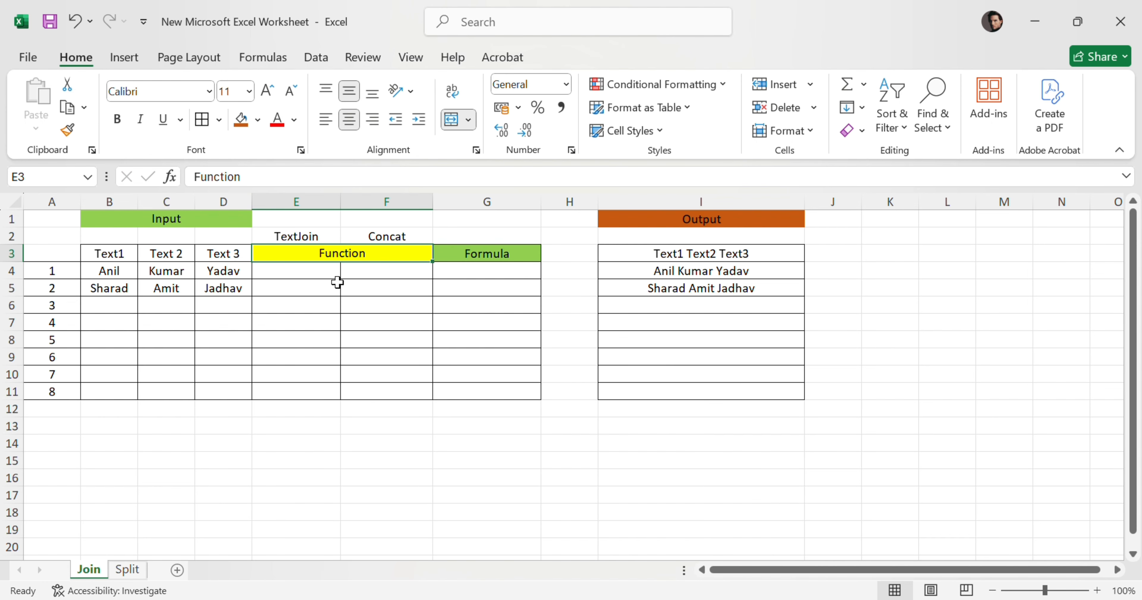
Step: Begin a TEXTJOIN formula in cell E4 with a single space in quotes as the delimiter
click(484, 277)
click(265, 274)
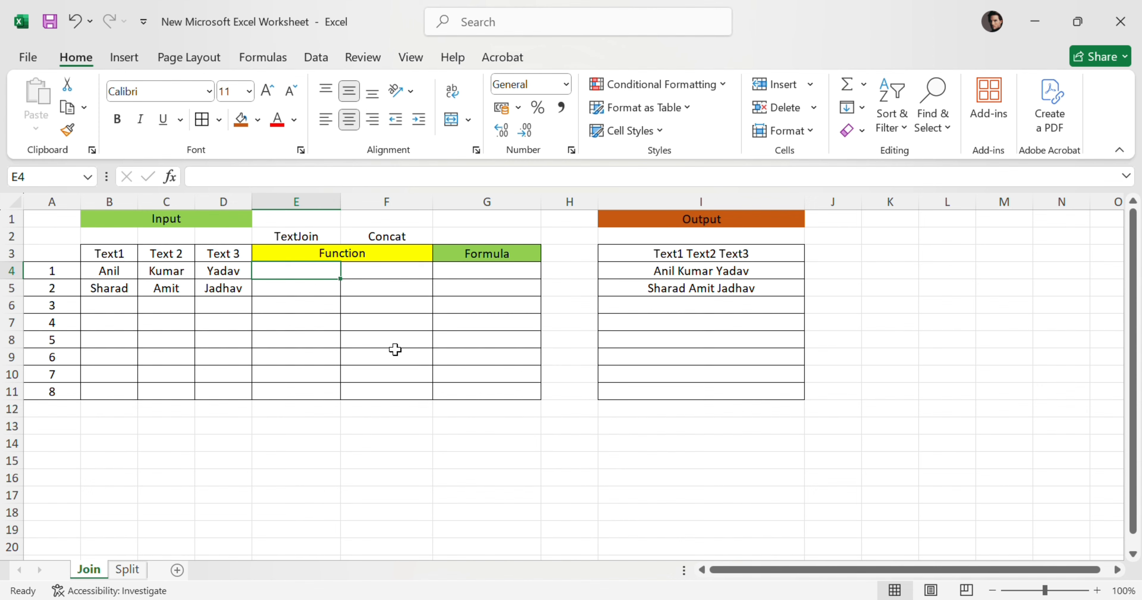
key(F2)
text(=)
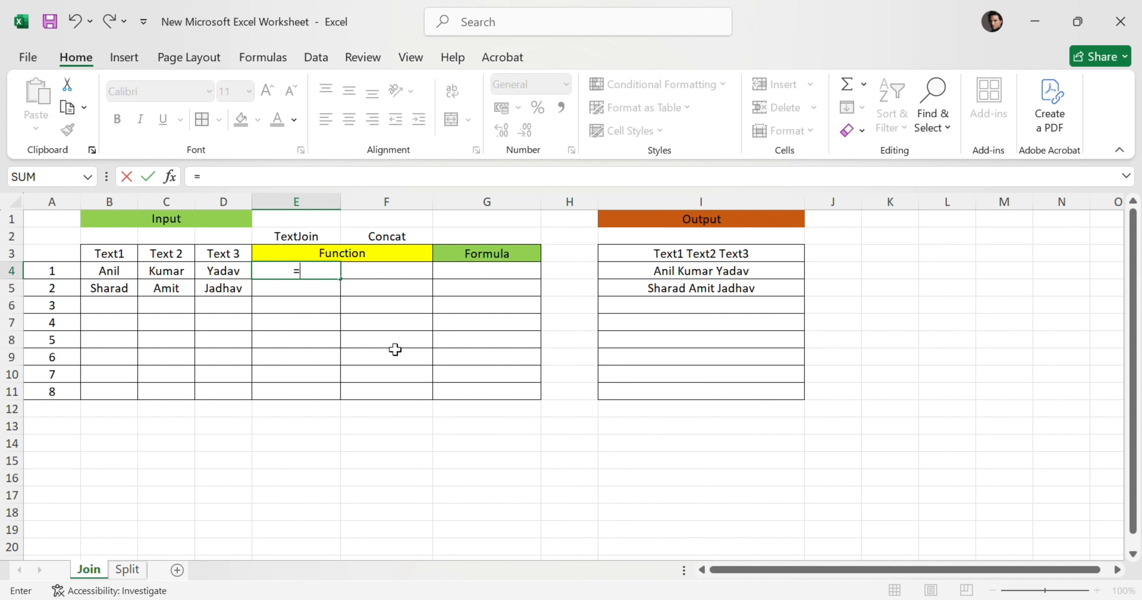
text(text)
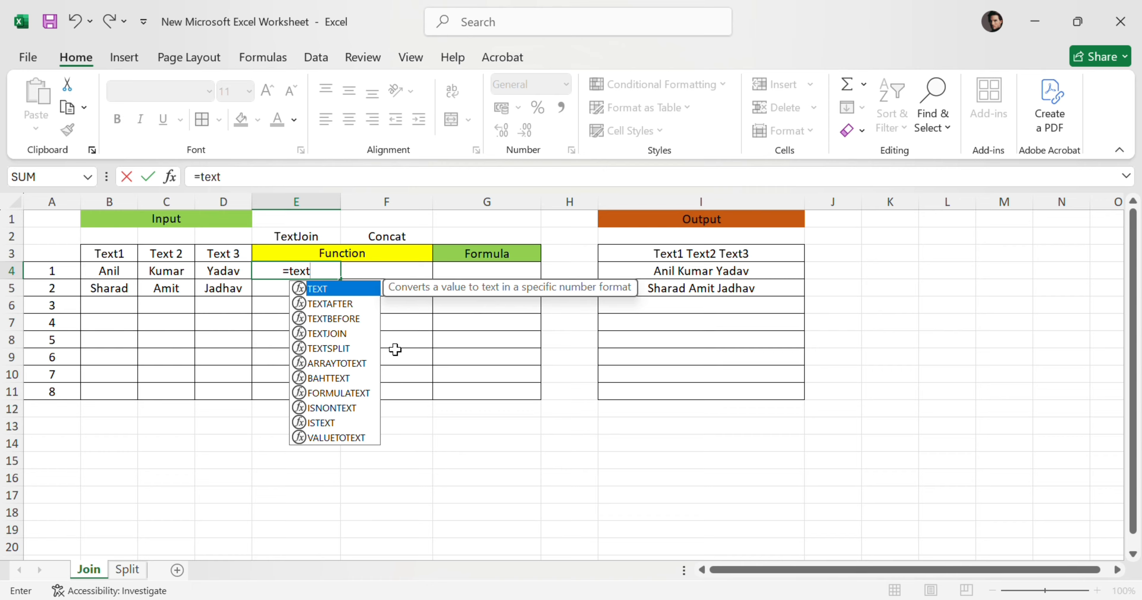
text(join)
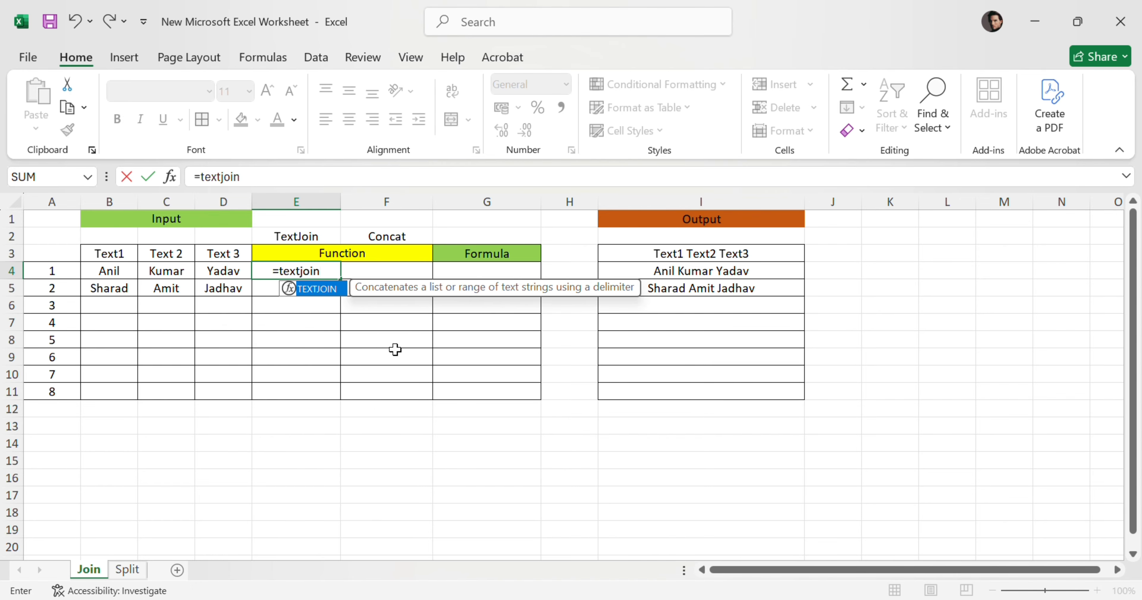
text(()
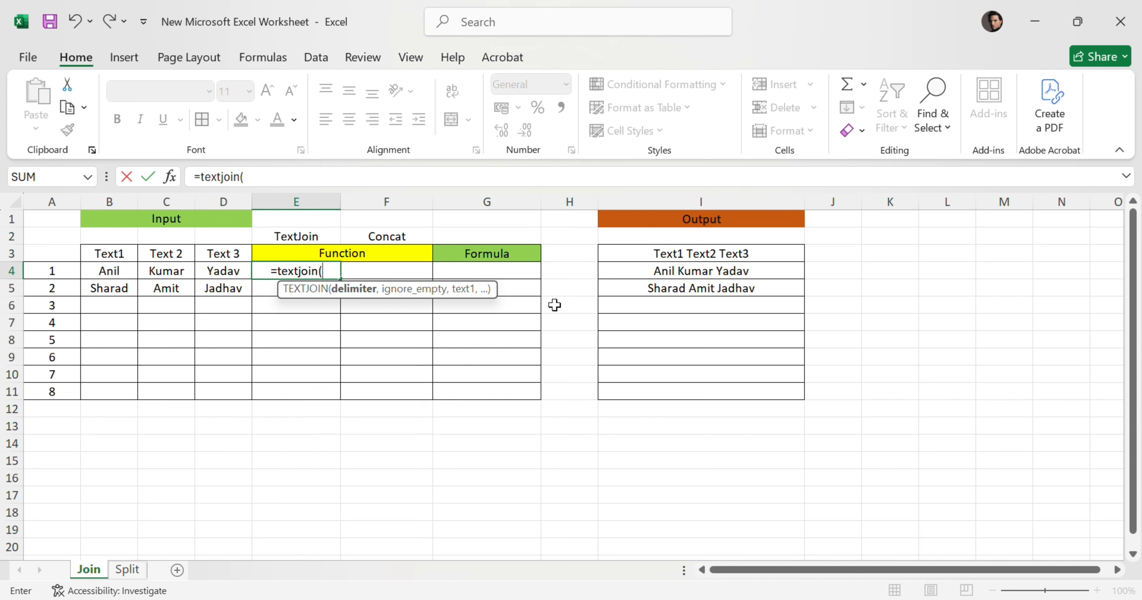
text(")
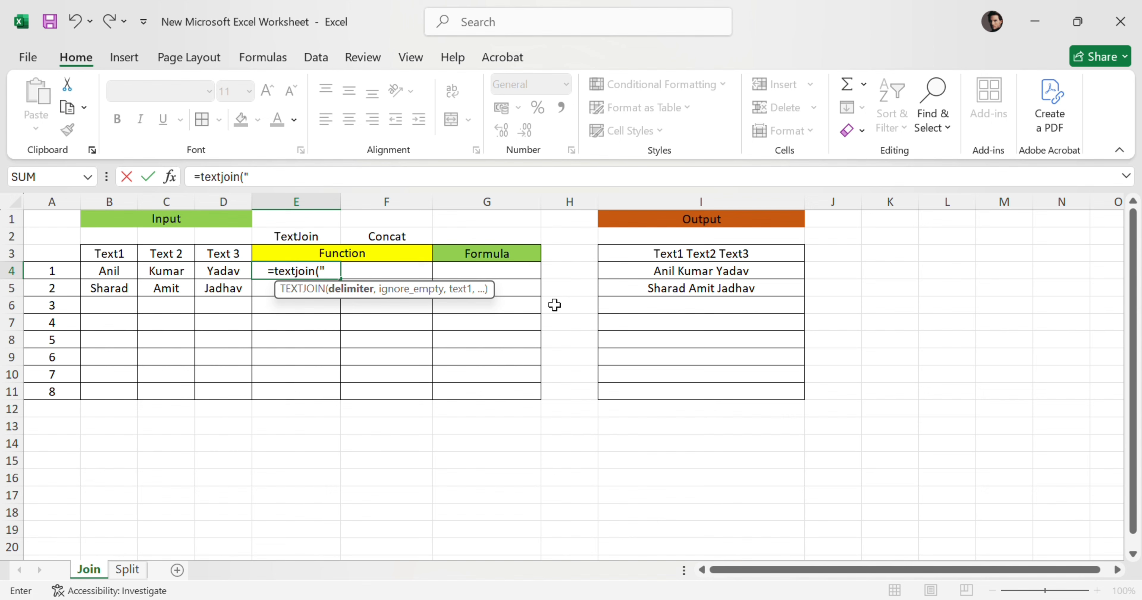
text( ")
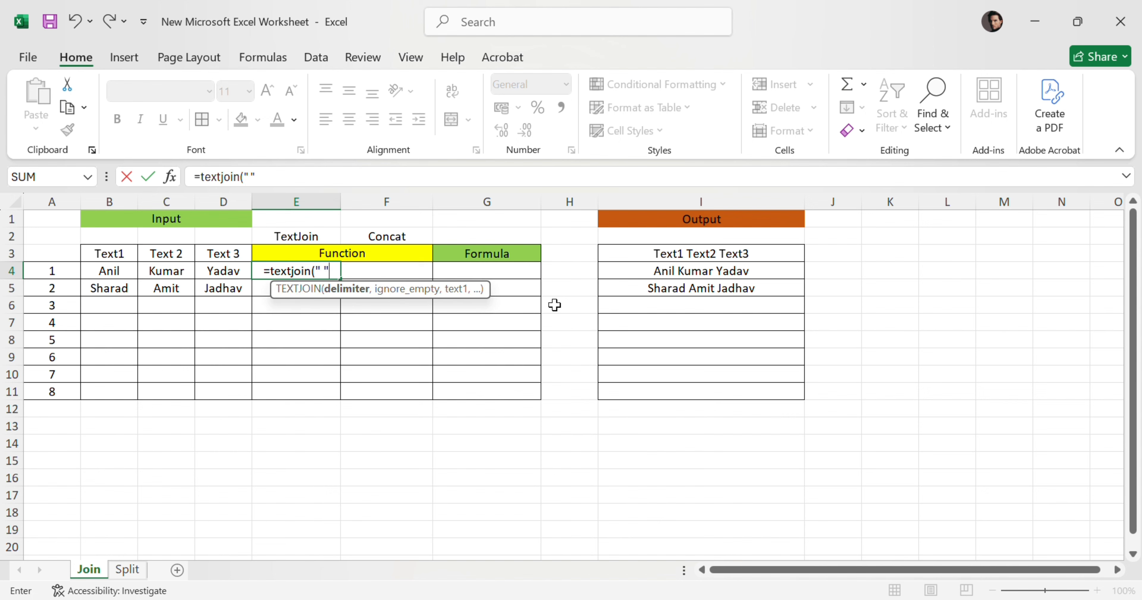
text(,)
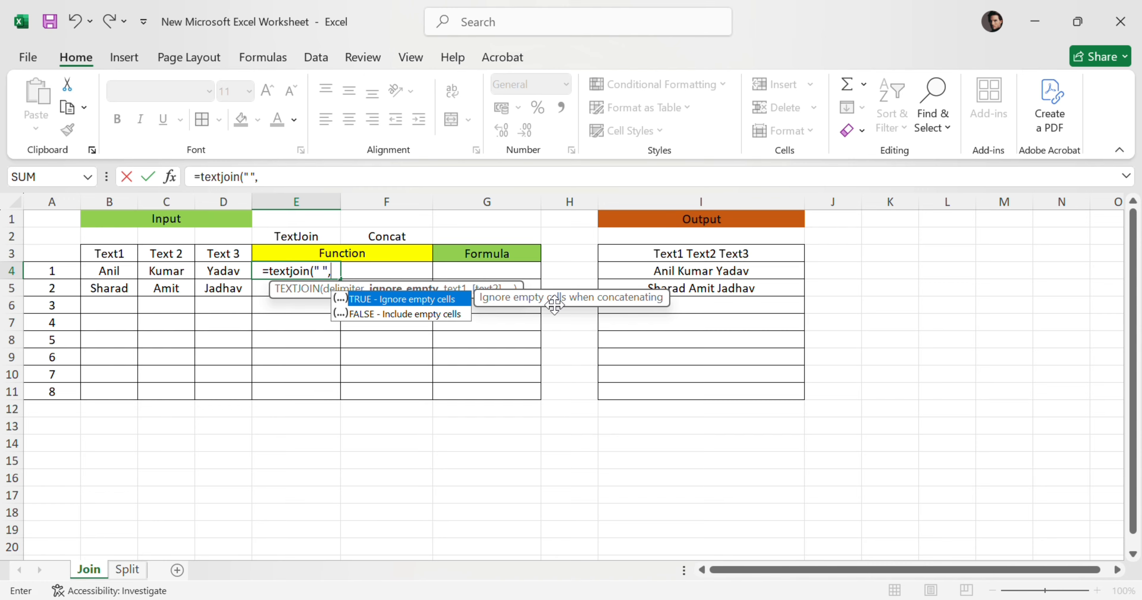
Step: Complete the E4 TEXTJOIN formula with ignore_empty TRUE and cells B4, C4 and D4, and fit column E's width to its contents
text(true)
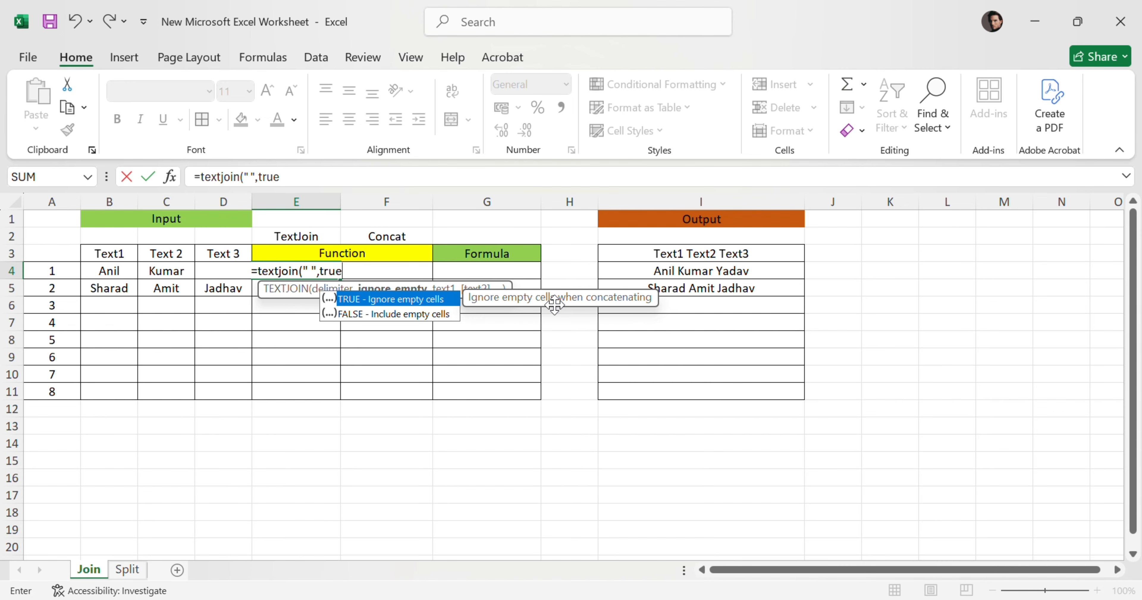
text(,)
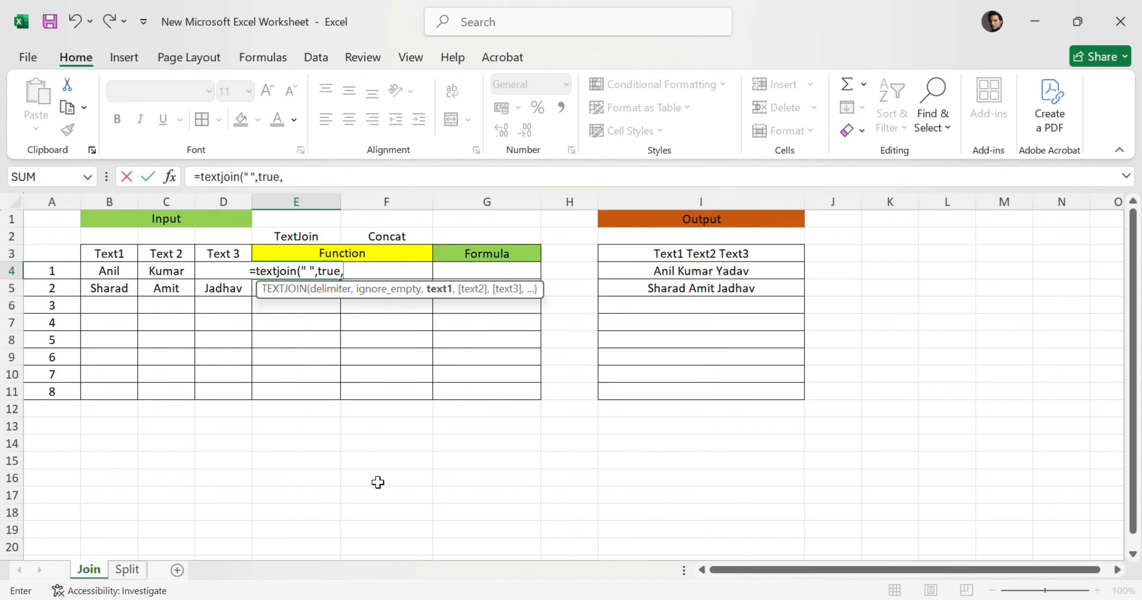
click(108, 273)
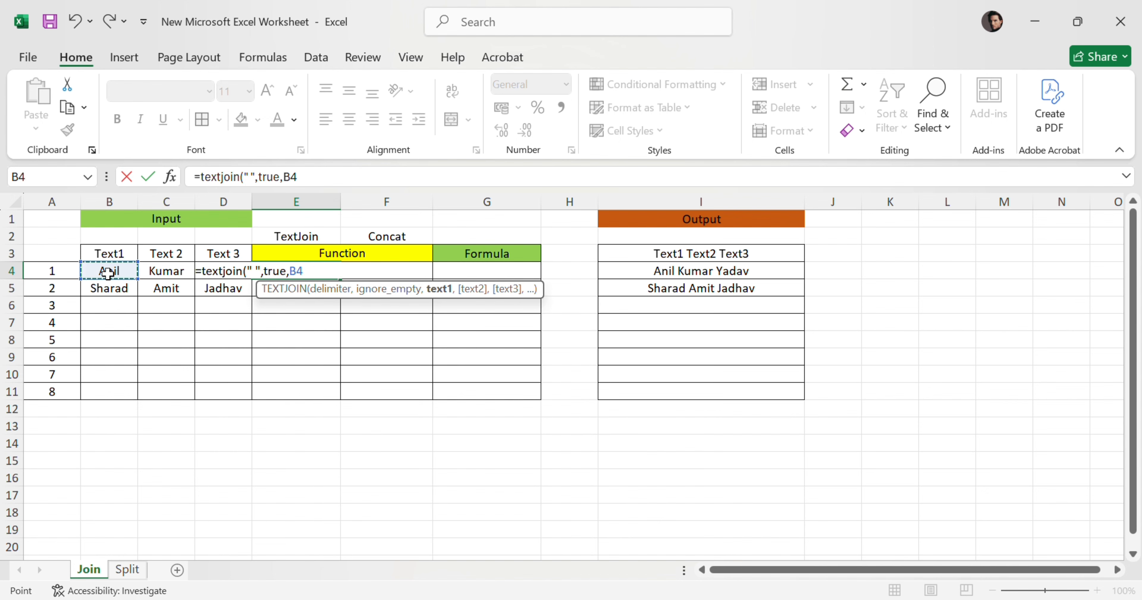
text(,)
click(166, 267)
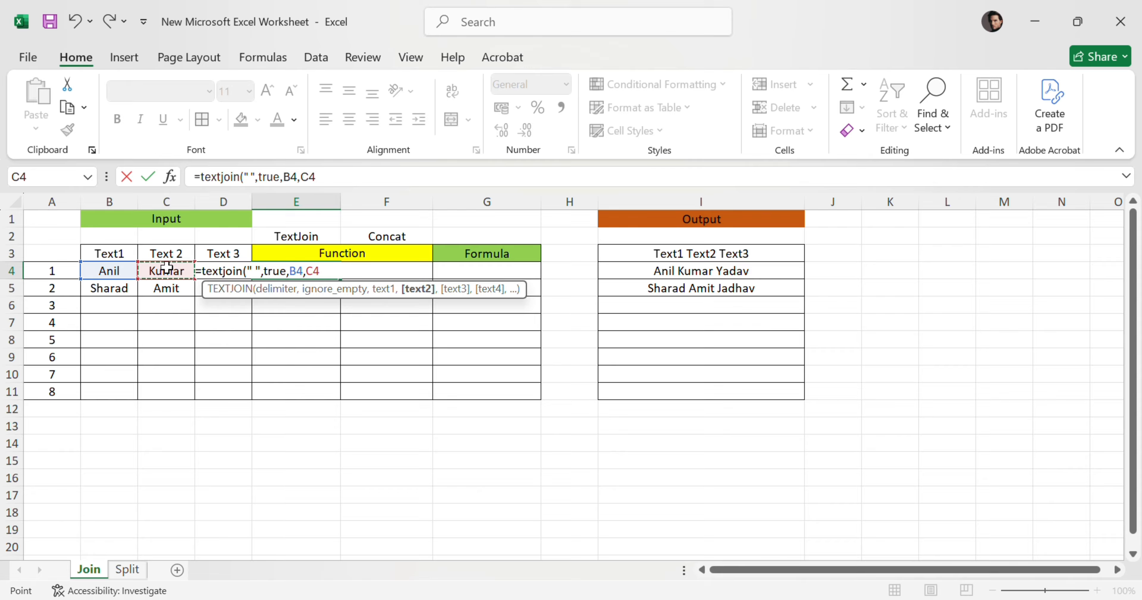
text(,)
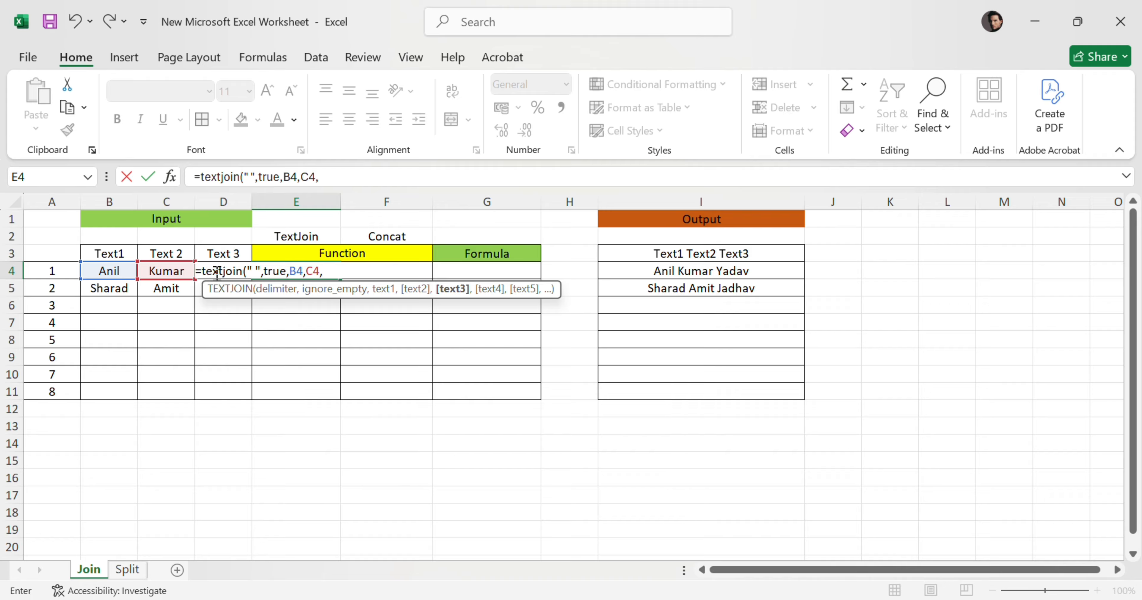
text(d4)
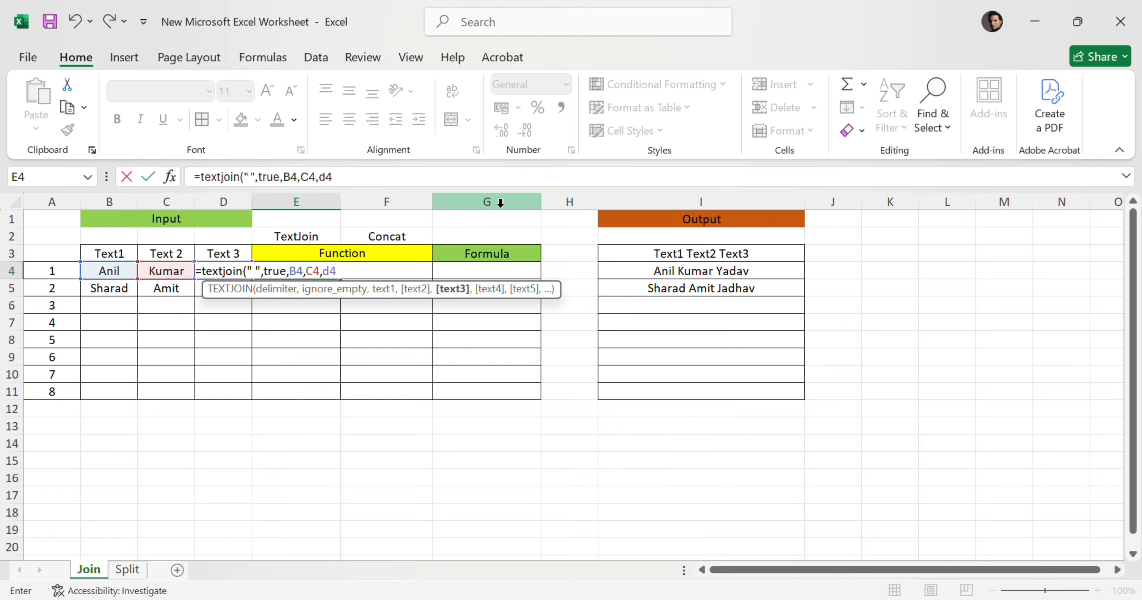
text())
key(Return)
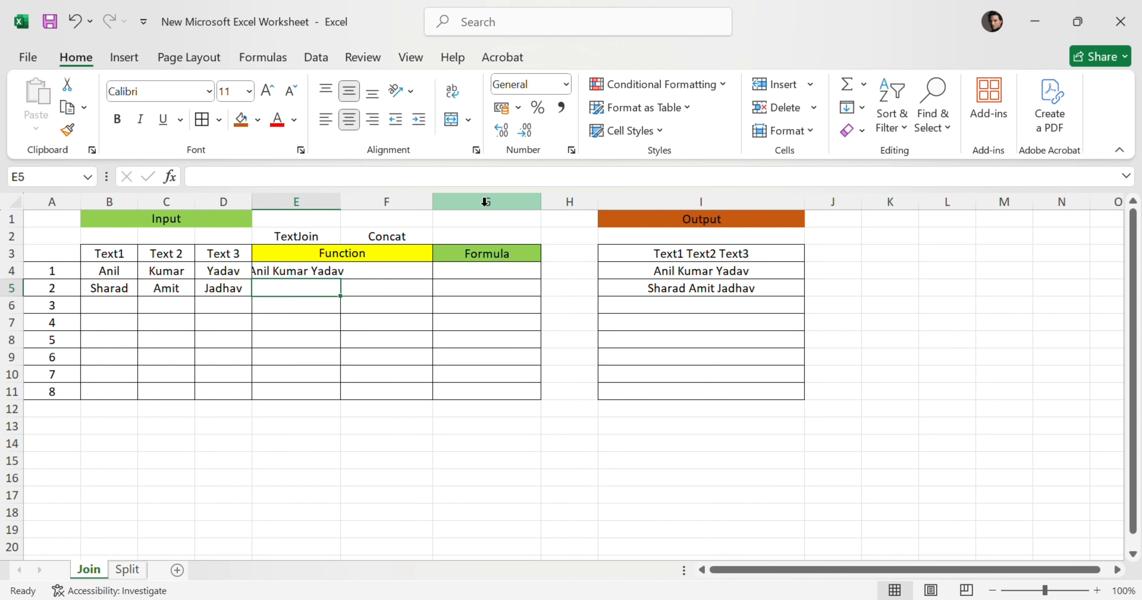
double_click(340, 202)
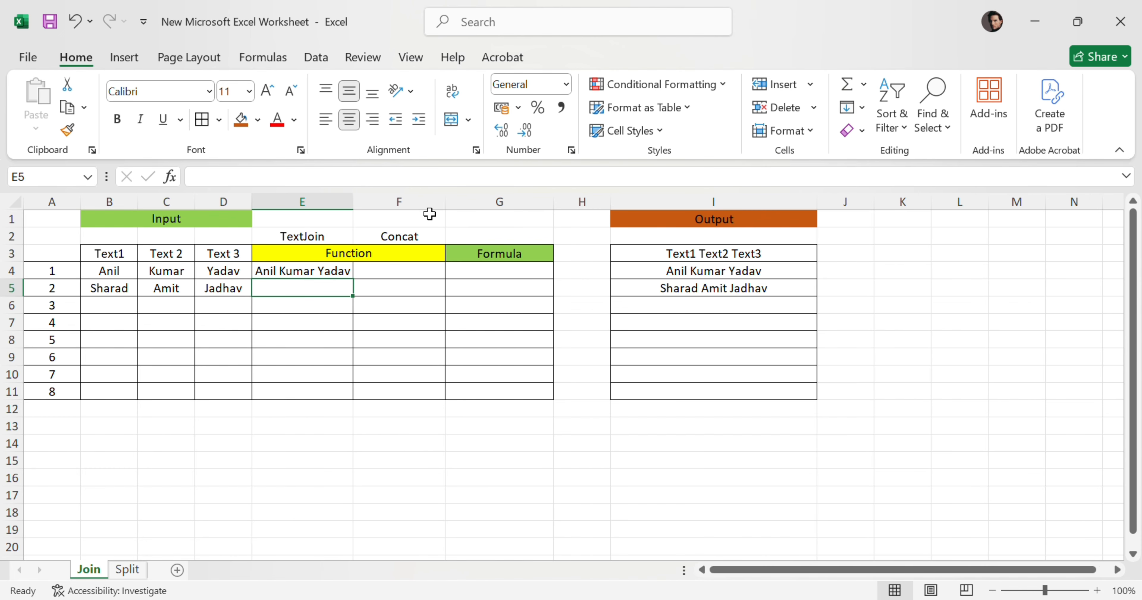
Step: Clear the Text 2 entry in C4 and set ignore_empty to FALSE in E4's TEXTJOIN formula
click(289, 270)
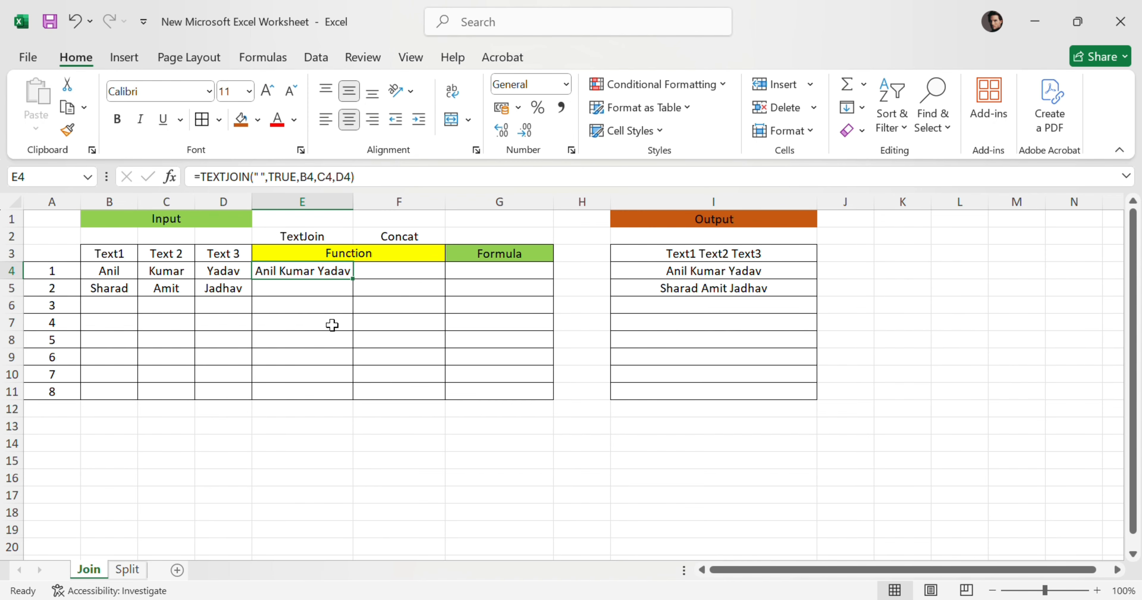
click(162, 272)
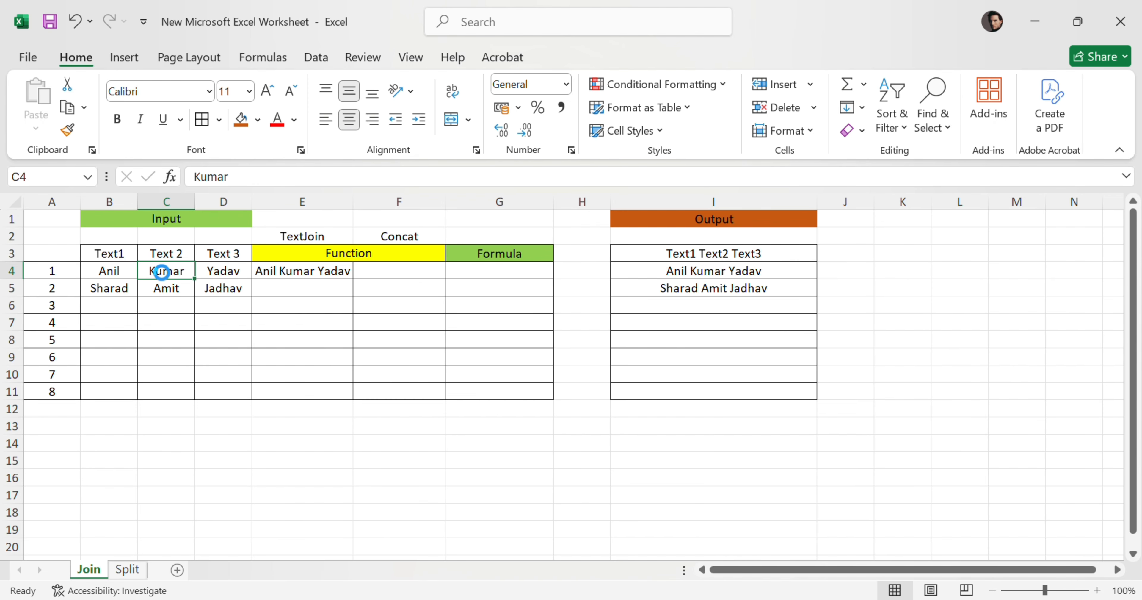
key(Delete)
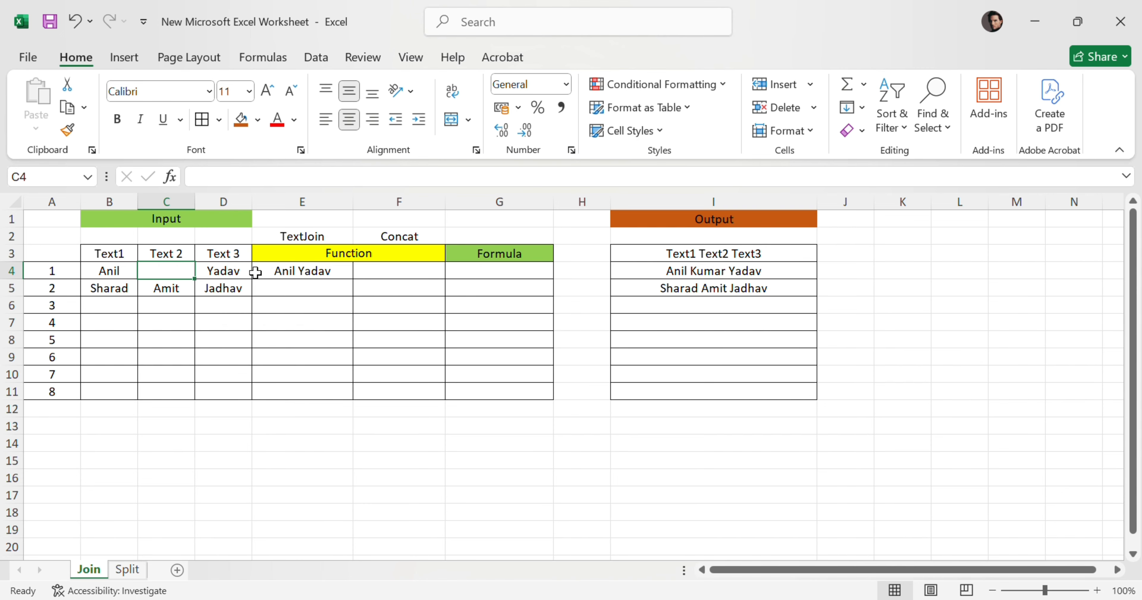
click(284, 271)
drag(296, 182, 272, 185)
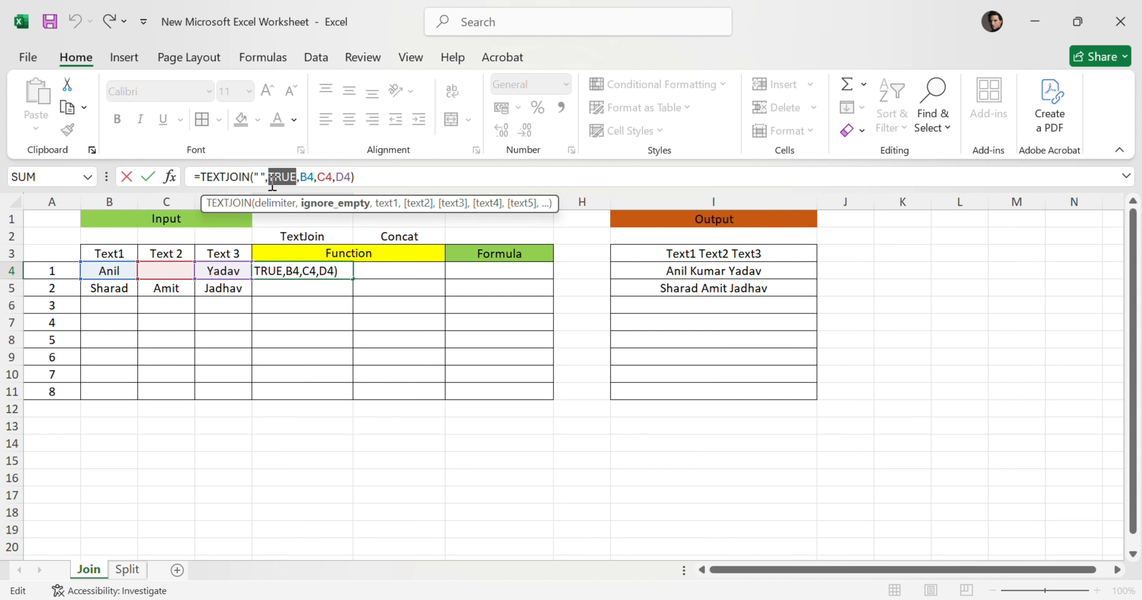
text(False)
key(Return)
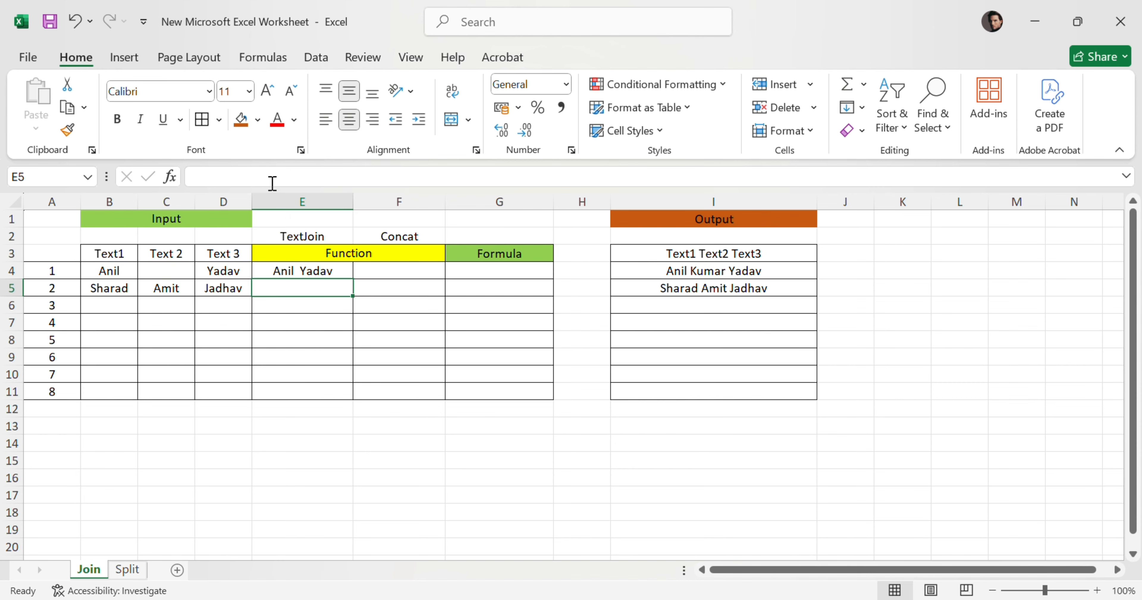
Step: Fill the E4 formula down through E11 and clear the Text 2 entry in C5
click(314, 265)
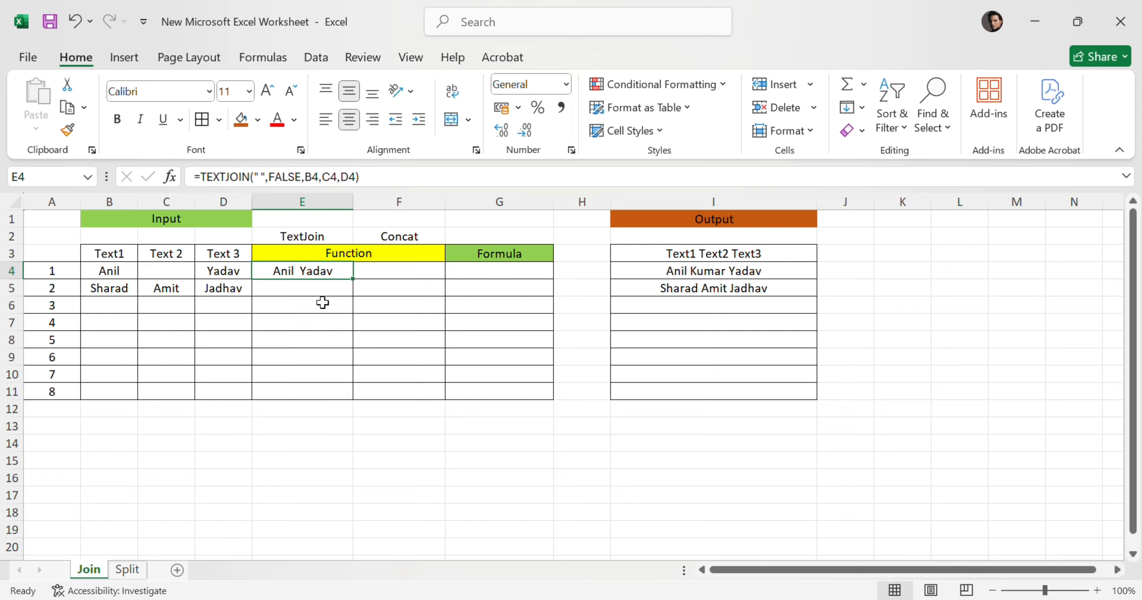
drag(358, 281, 353, 398)
click(165, 291)
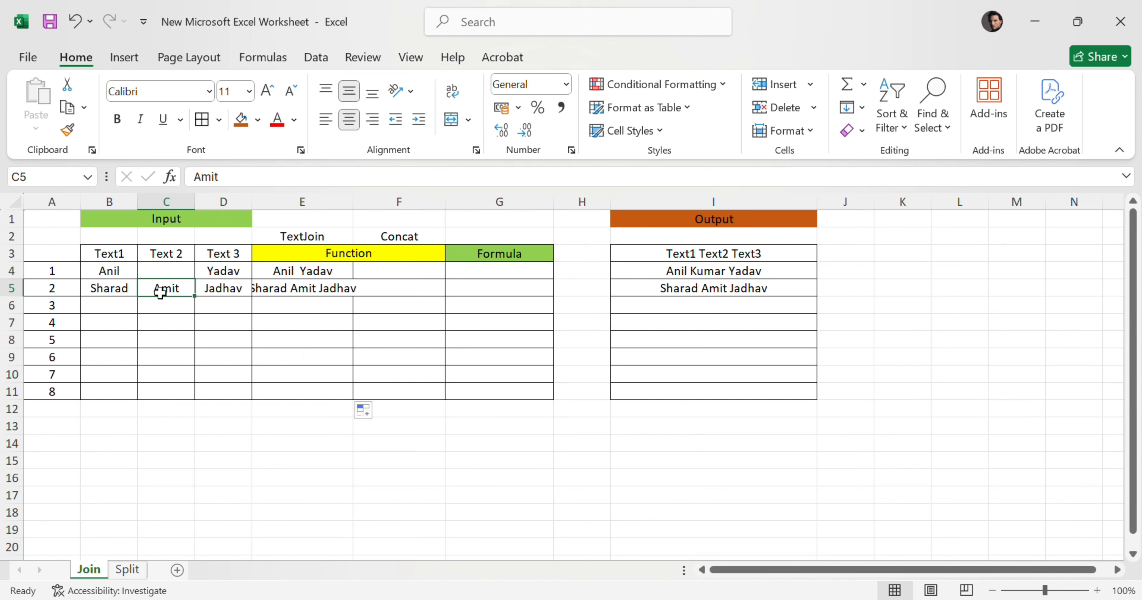
key(Delete)
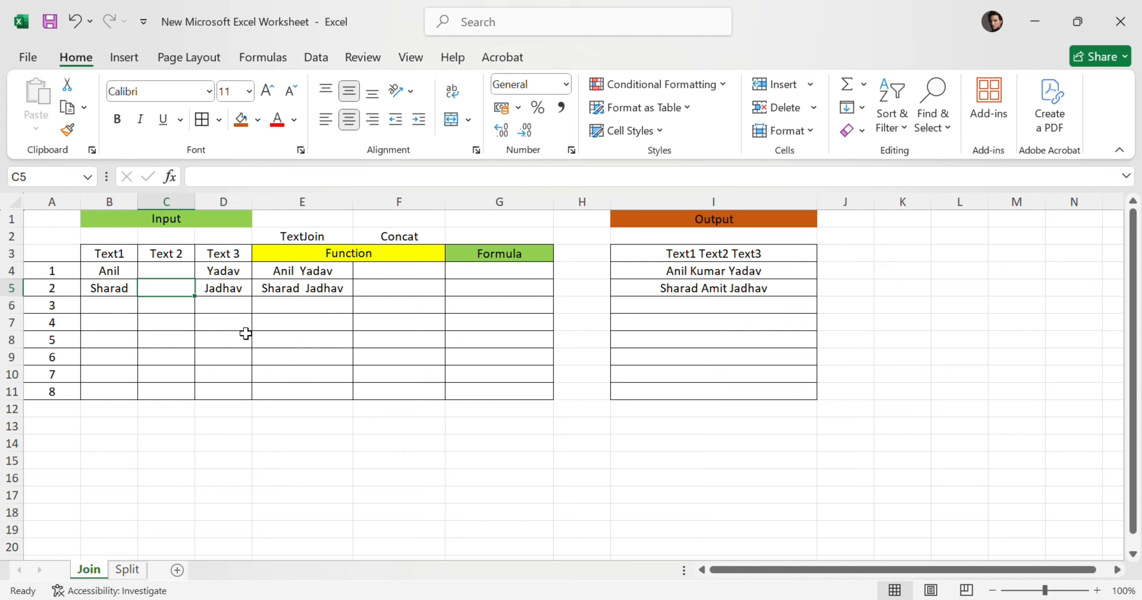
Step: Set ignore_empty to TRUE in E5's TEXTJOIN formula and compare E5 with E4
click(302, 289)
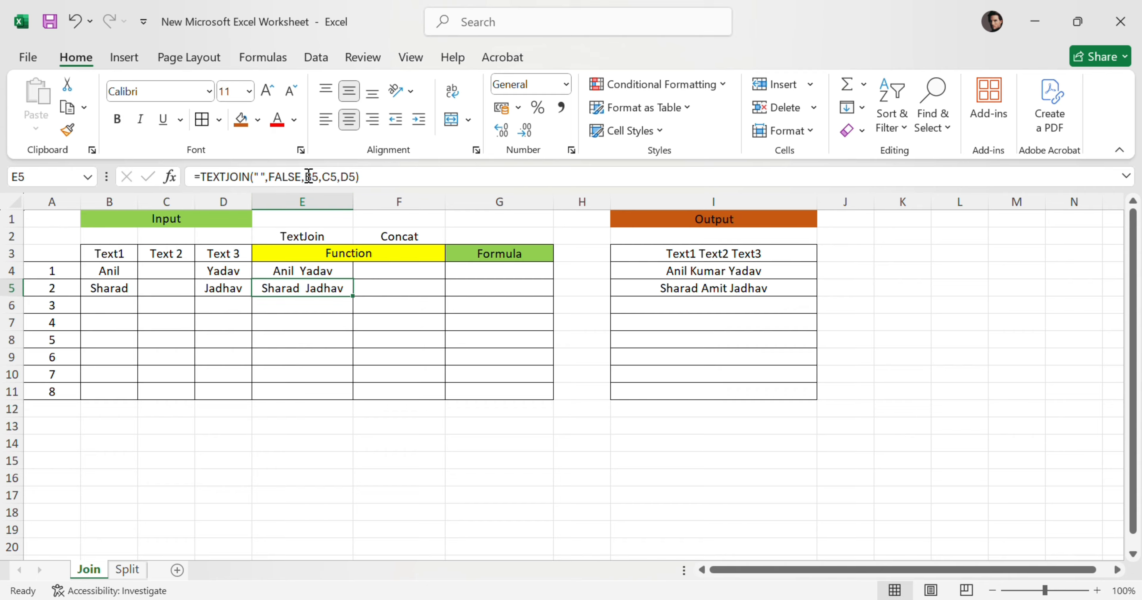
drag(301, 176, 269, 177)
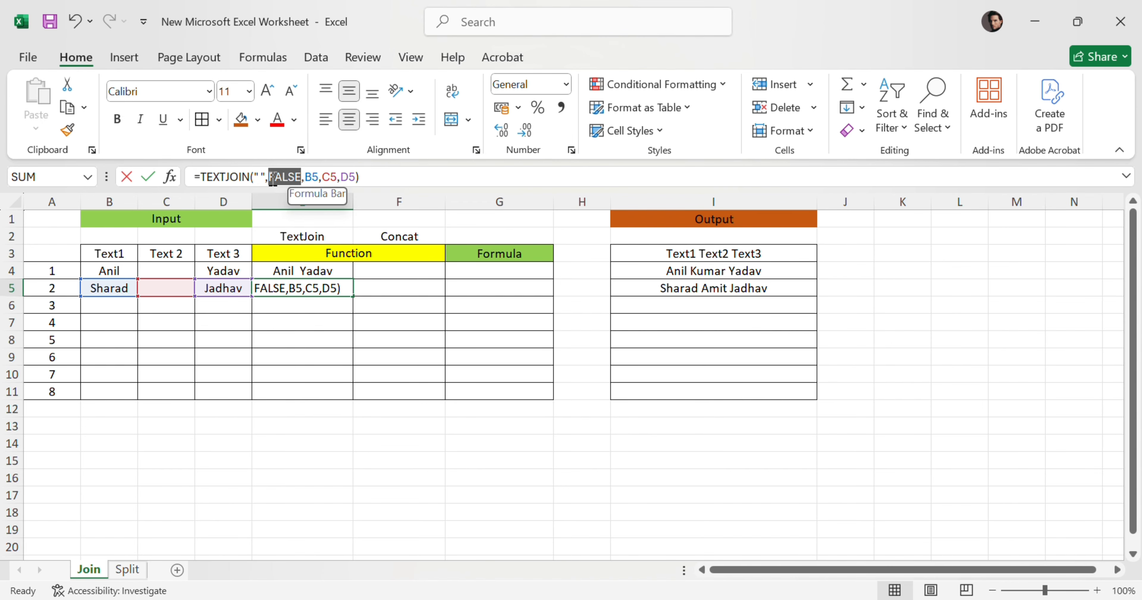
text(true)
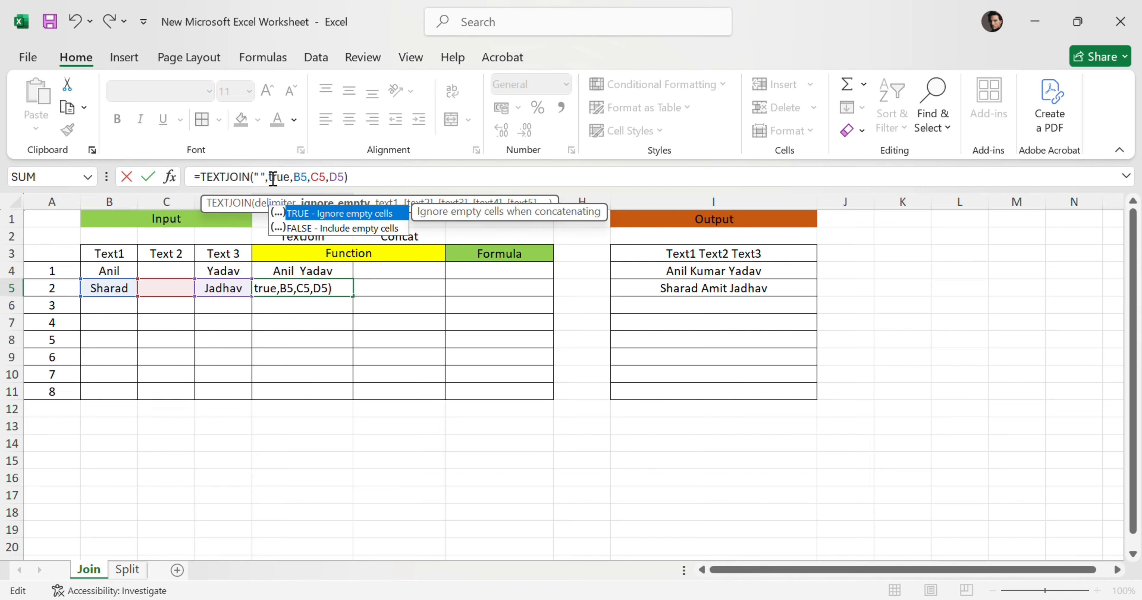
key(Return)
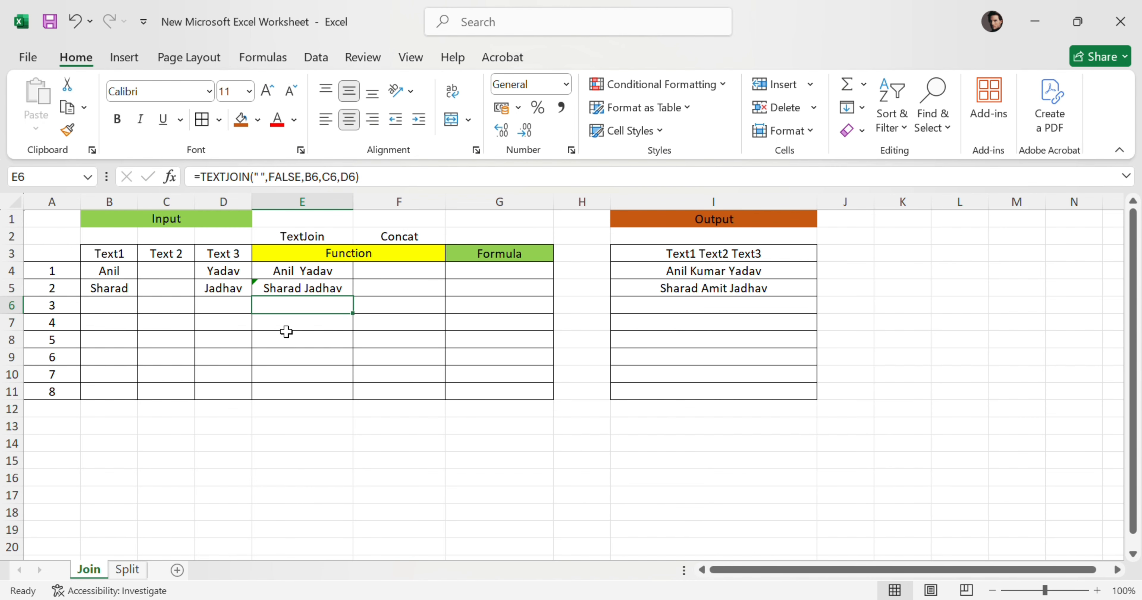
click(311, 287)
click(293, 270)
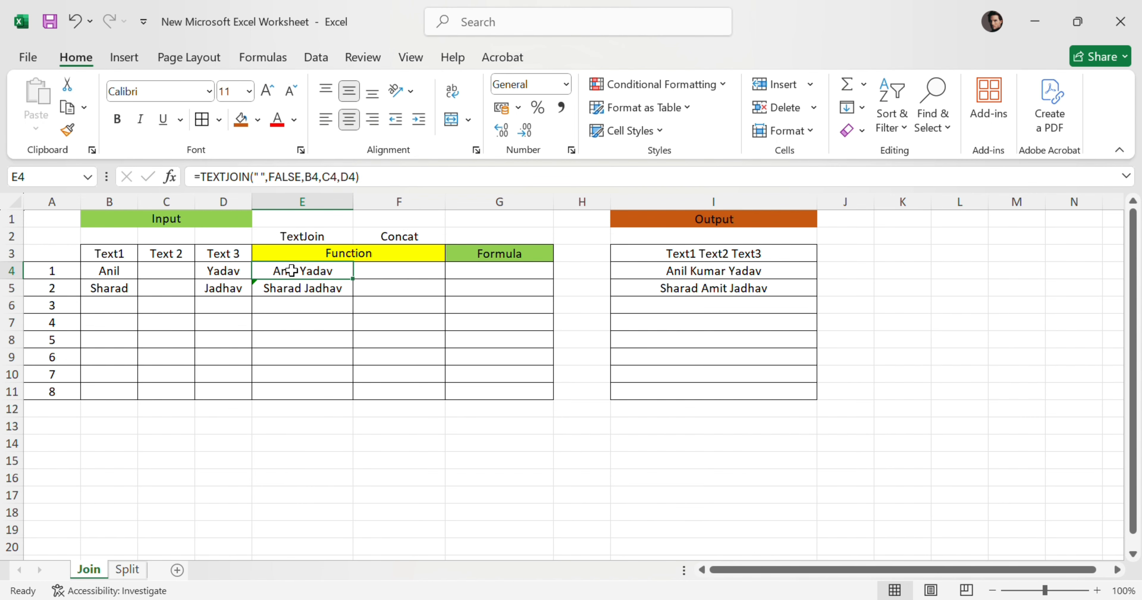
click(322, 323)
Step: Replace the space delimiter in E4's TEXTJOIN formula with an asterisk, "*"
click(308, 276)
click(262, 177)
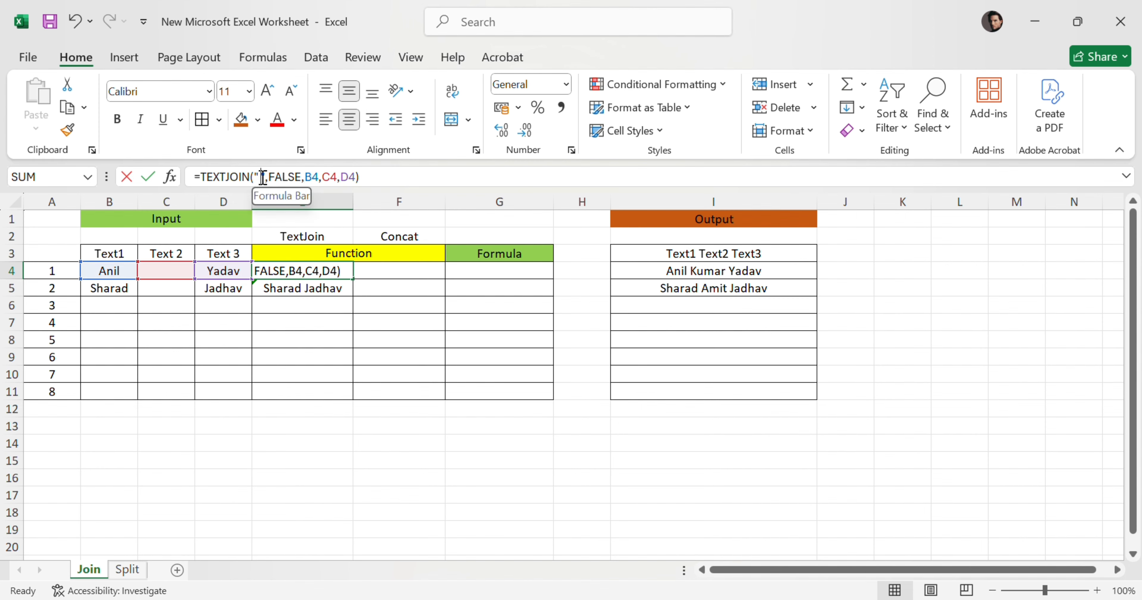
key(BackSpace)
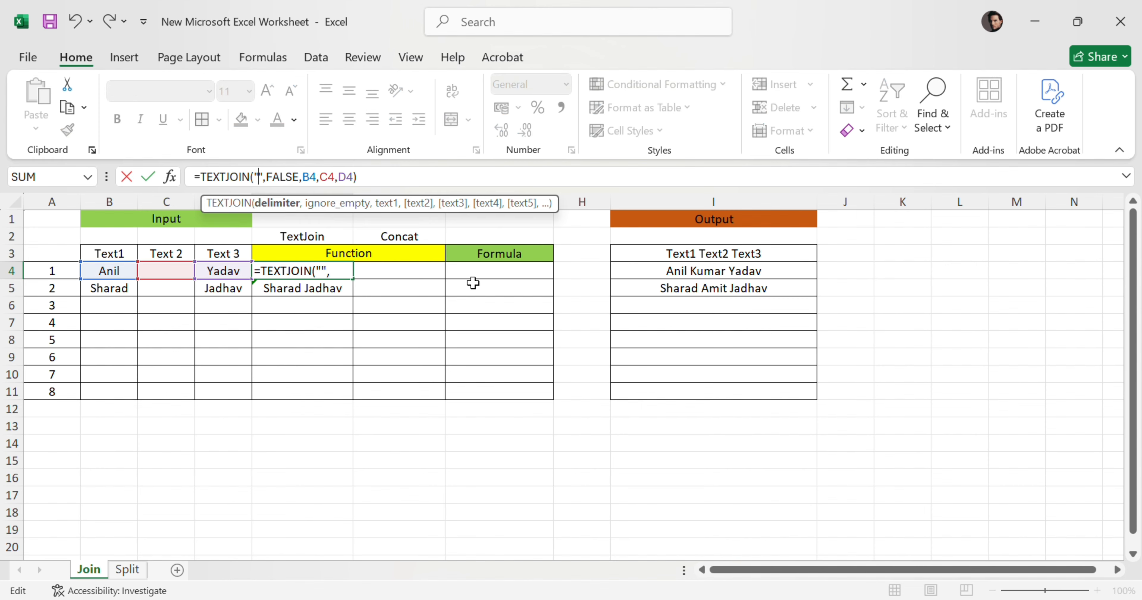
text(*)
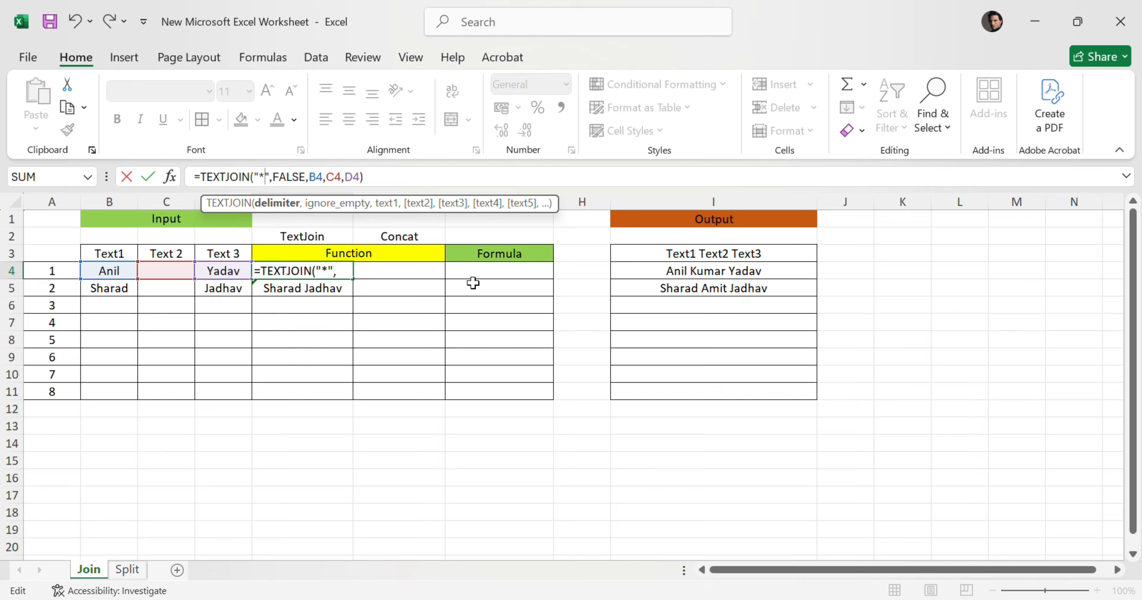
key(Return)
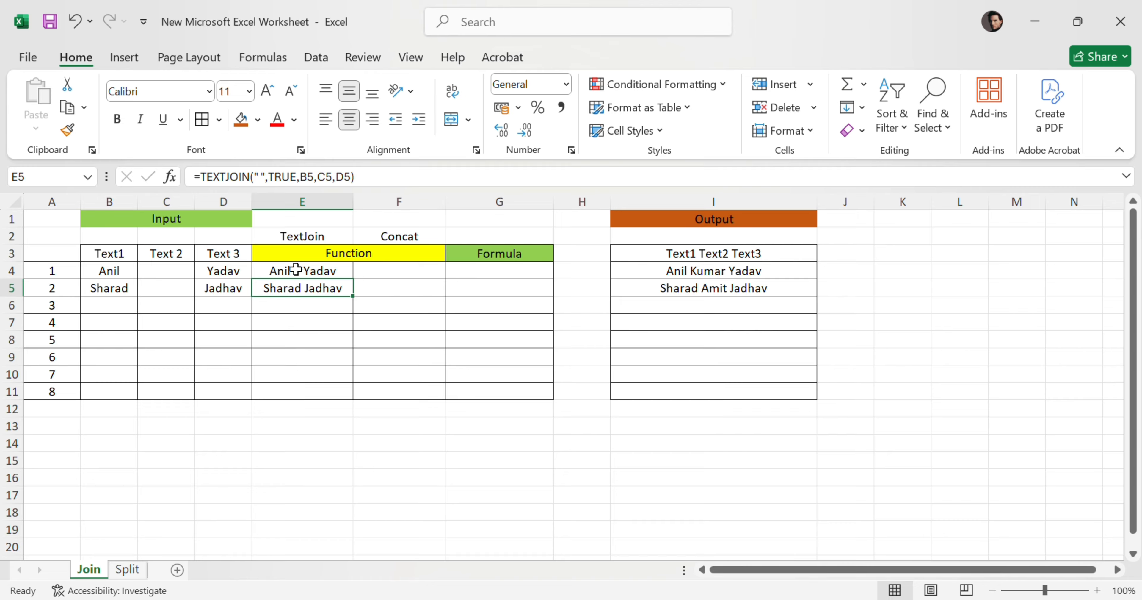
Step: Enter the middle name from row 4's Output cell in C4 under Text 2
click(172, 270)
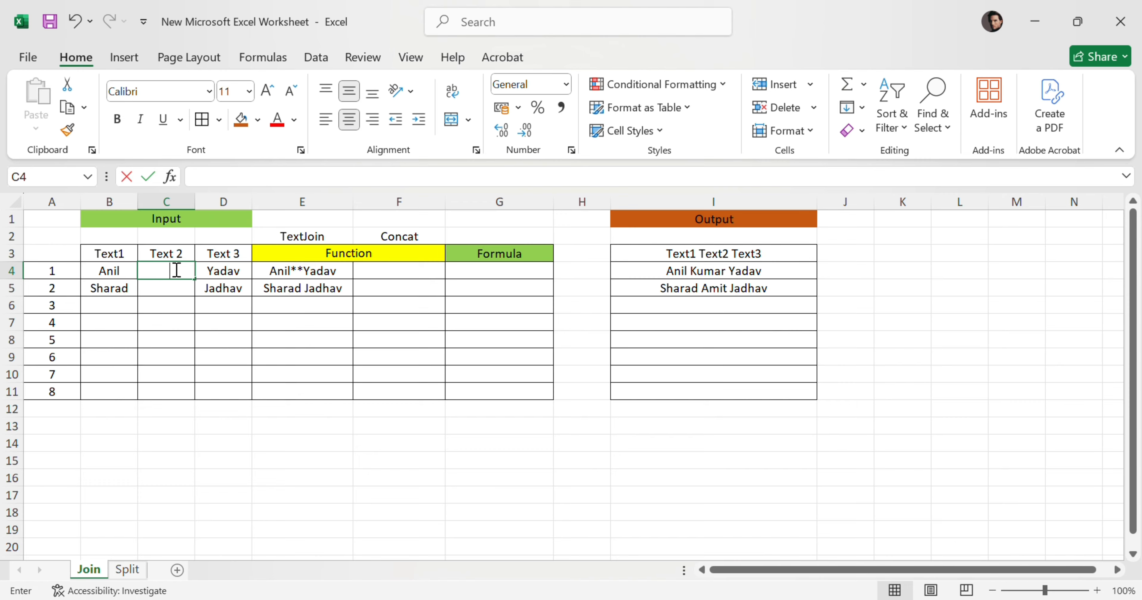
text(Kumar)
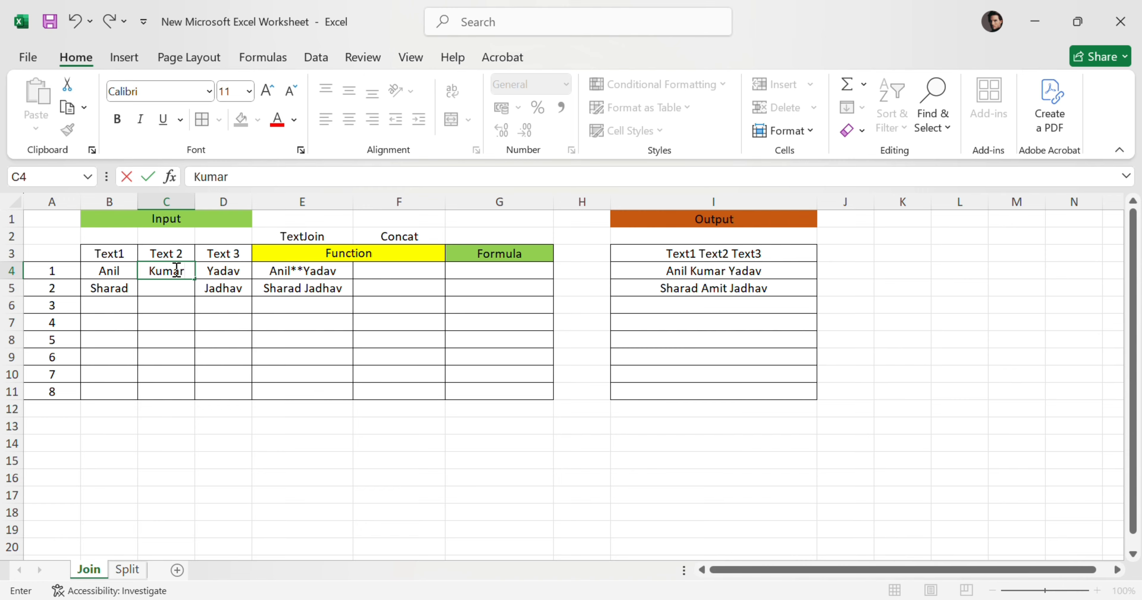
key(Return)
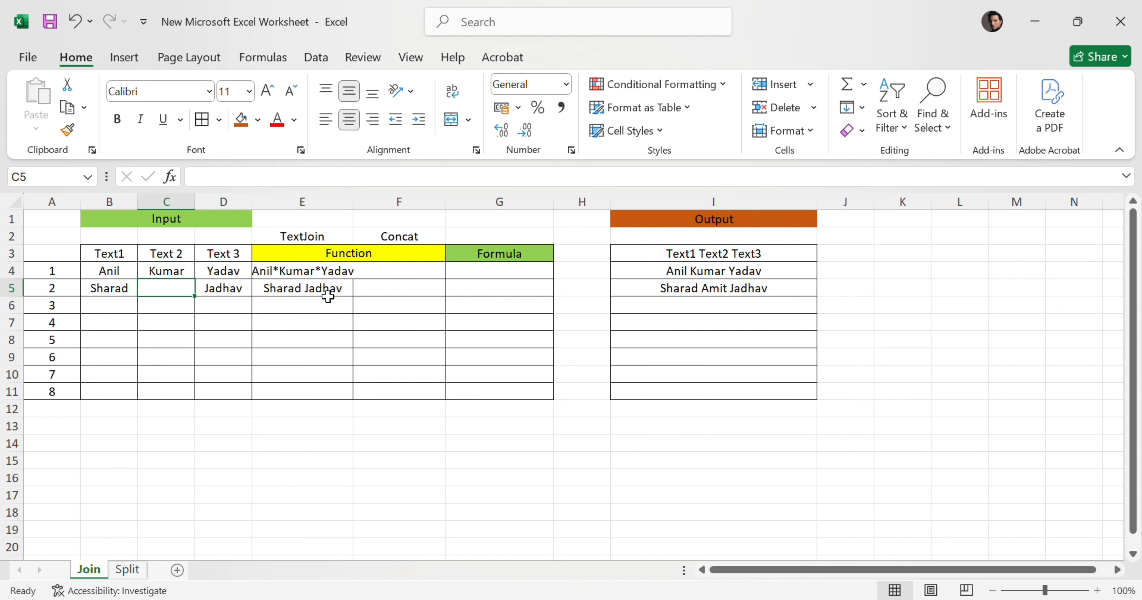
Step: Fill the asterisk-delimited E4 formula down through E11 and fit column E's width to its contents
click(322, 269)
drag(359, 275, 355, 393)
click(313, 278)
click(302, 288)
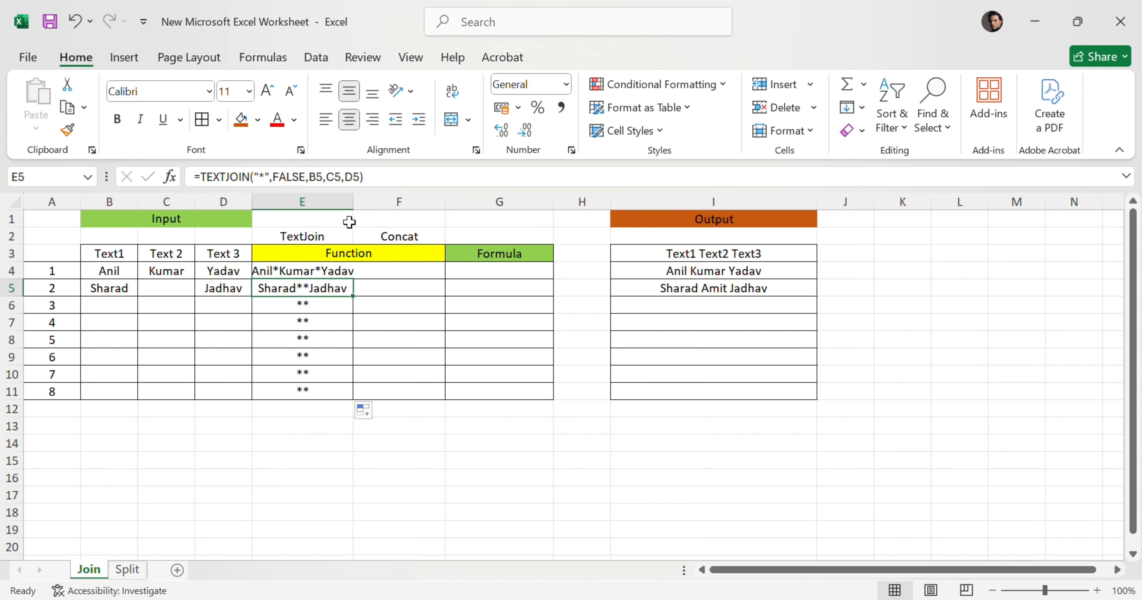
double_click(354, 202)
Step: Set ignore_empty to TRUE in E4's asterisk-delimited TEXTJOIN formula and clear the Text 2 entry in C4
click(313, 271)
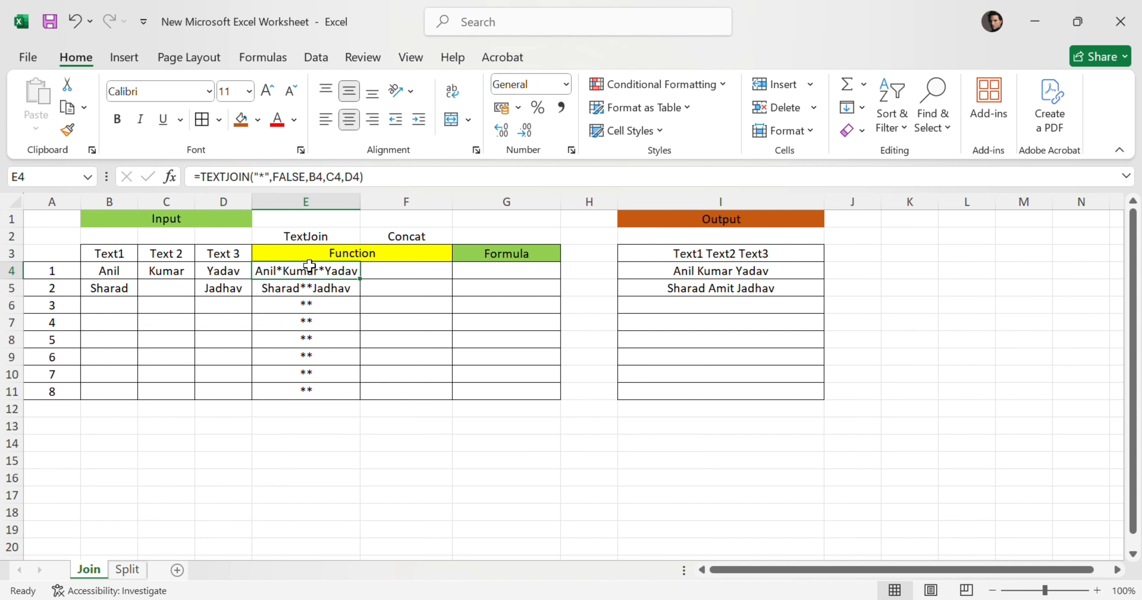
drag(305, 177, 283, 177)
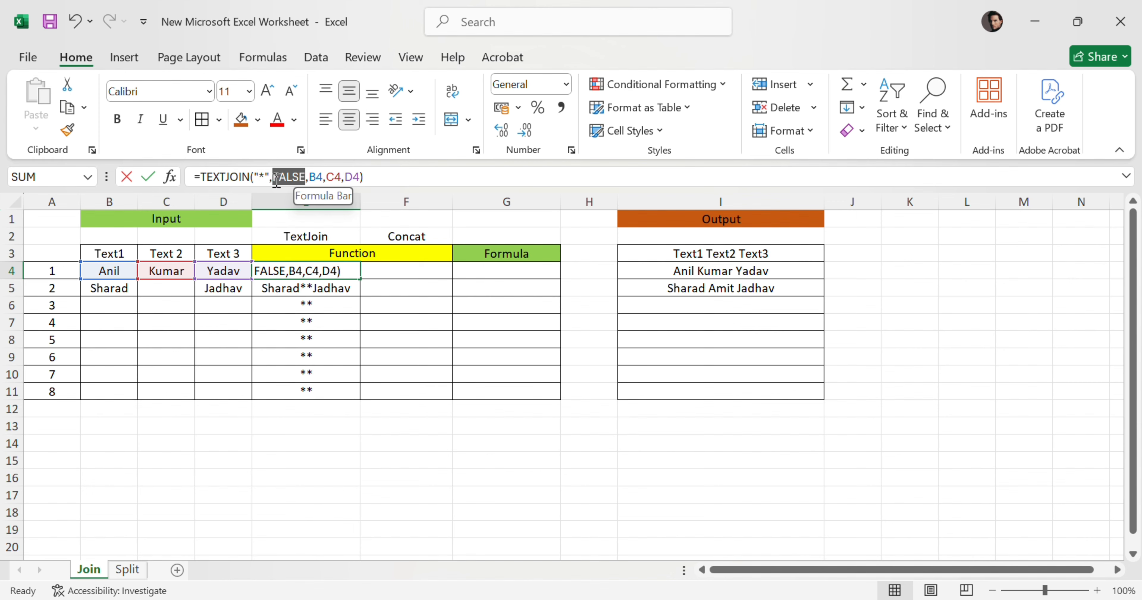
text(True)
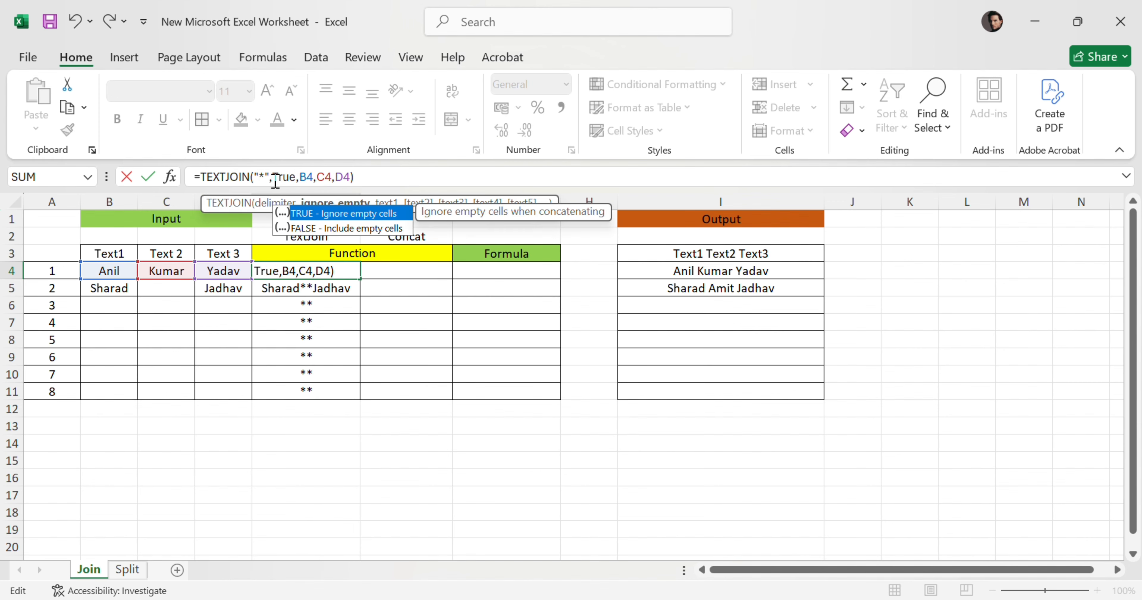
key(Return)
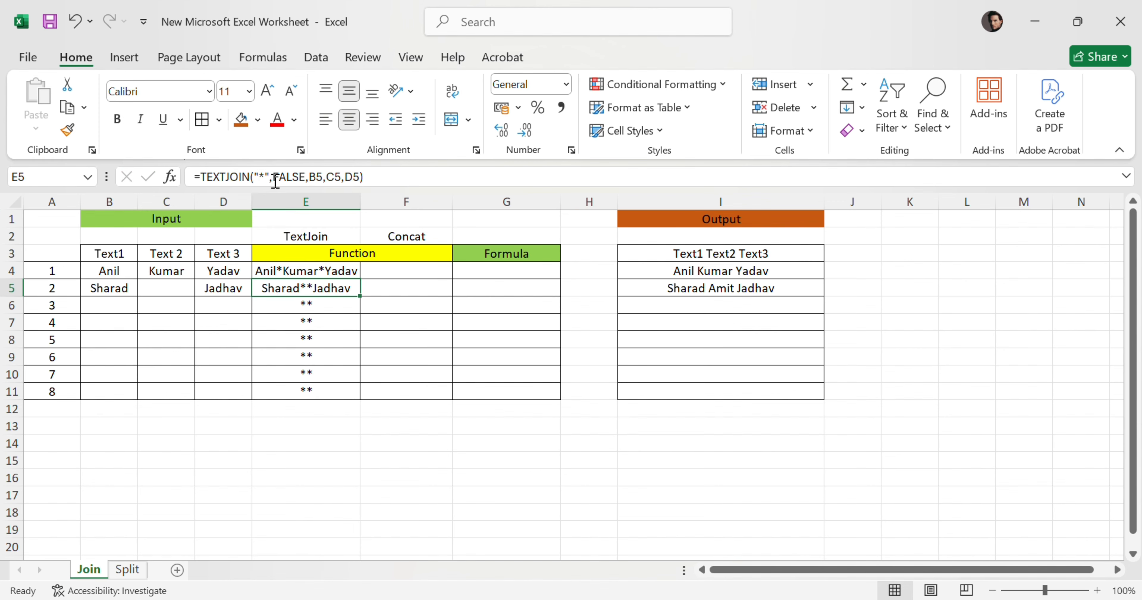
click(169, 269)
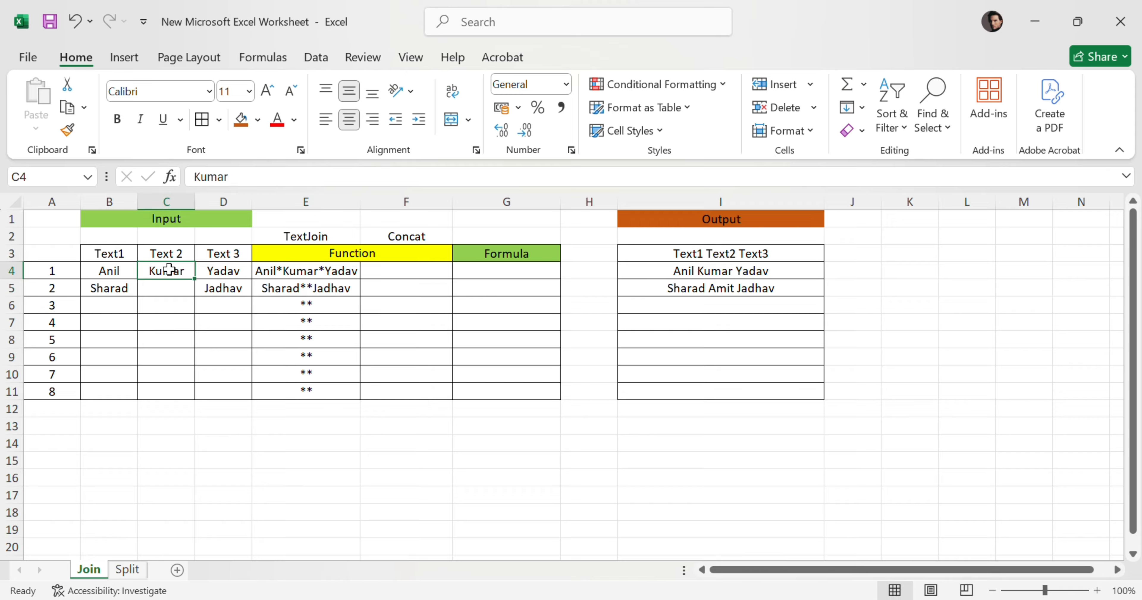
key(Delete)
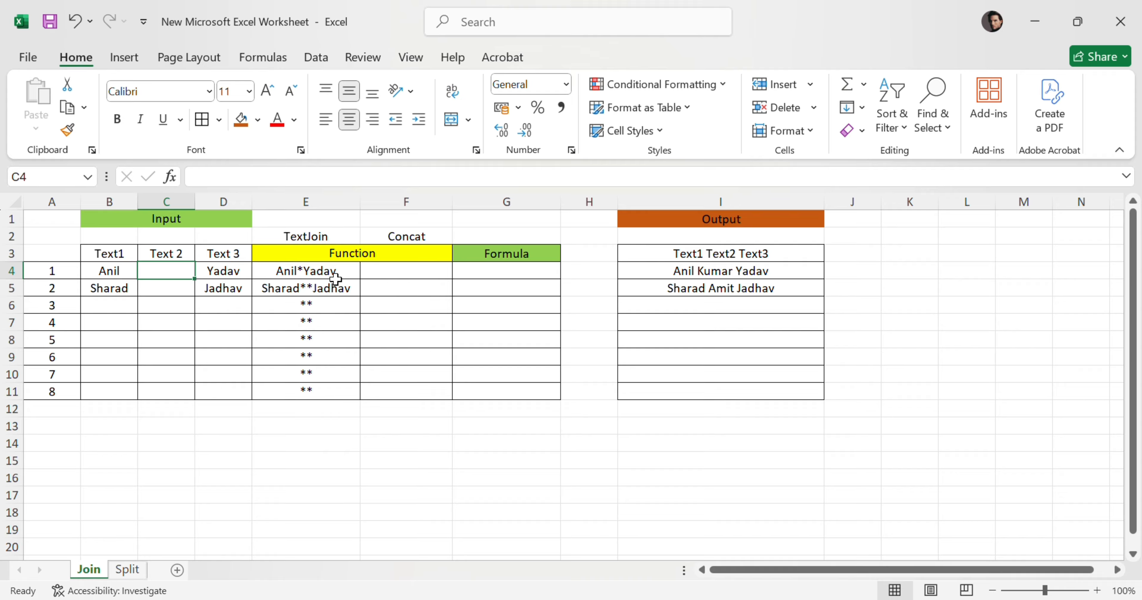
Step: Fill E4's asterisk-delimited TEXTJOIN formula with ignore_empty set to TRUE down through E11
click(331, 271)
click(159, 264)
click(322, 271)
drag(359, 279, 366, 396)
click(297, 269)
click(280, 339)
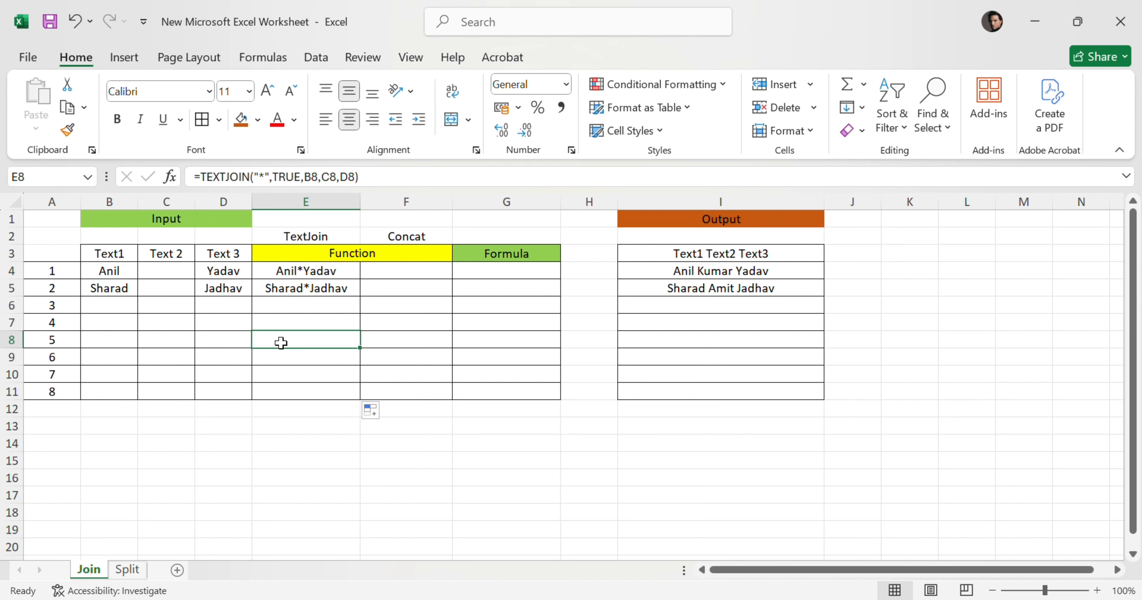
click(308, 267)
click(407, 271)
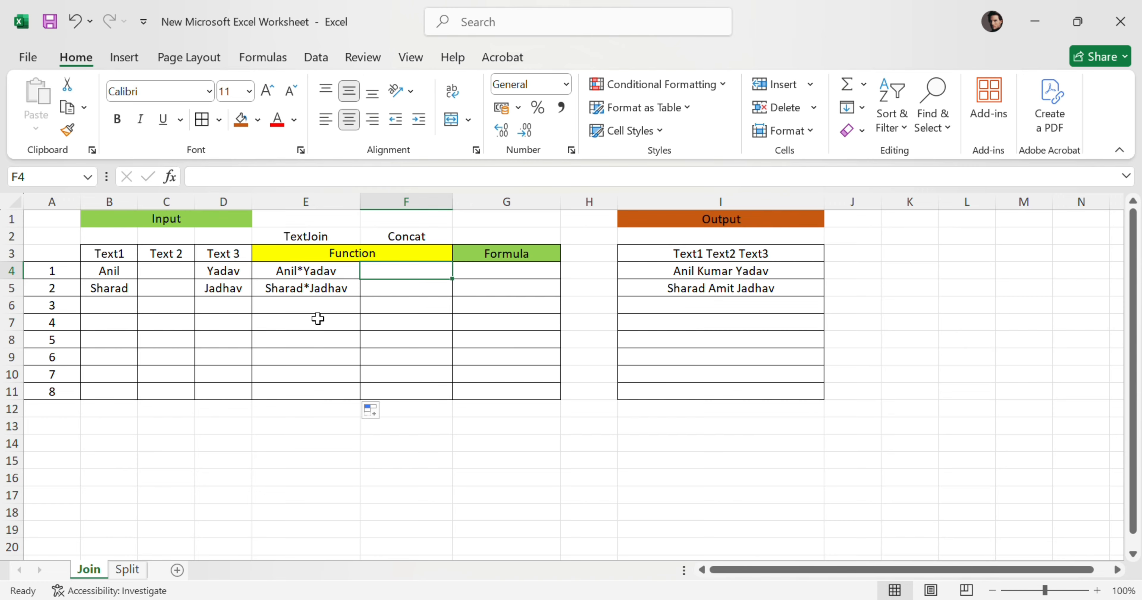
Step: Set the delimiter in E4's TEXTJOIN formula to a space, " "
click(311, 274)
click(277, 173)
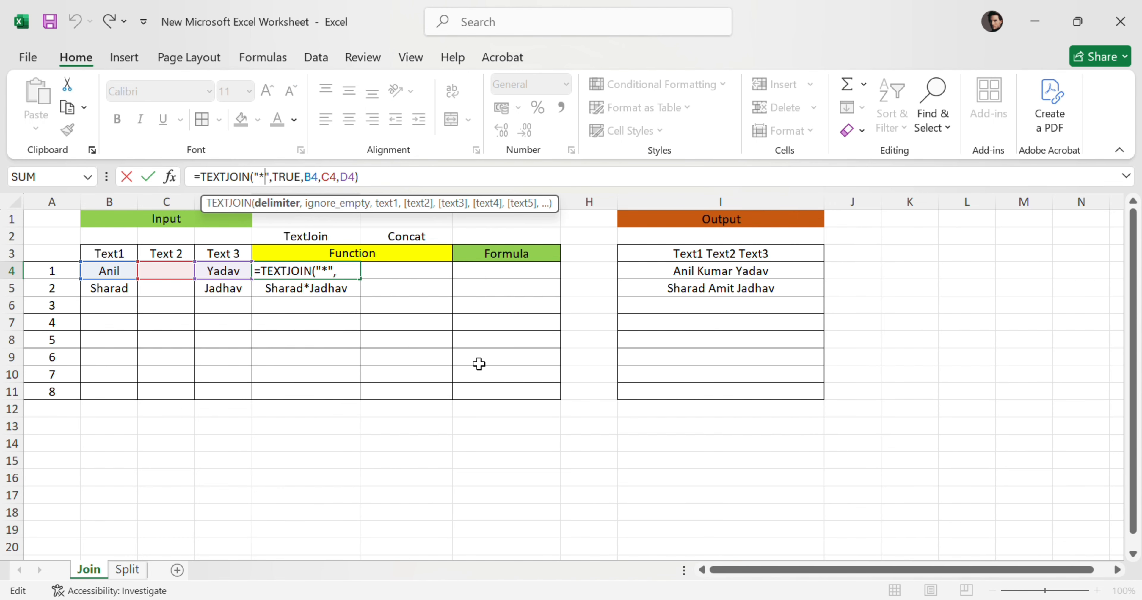
key(BackSpace)
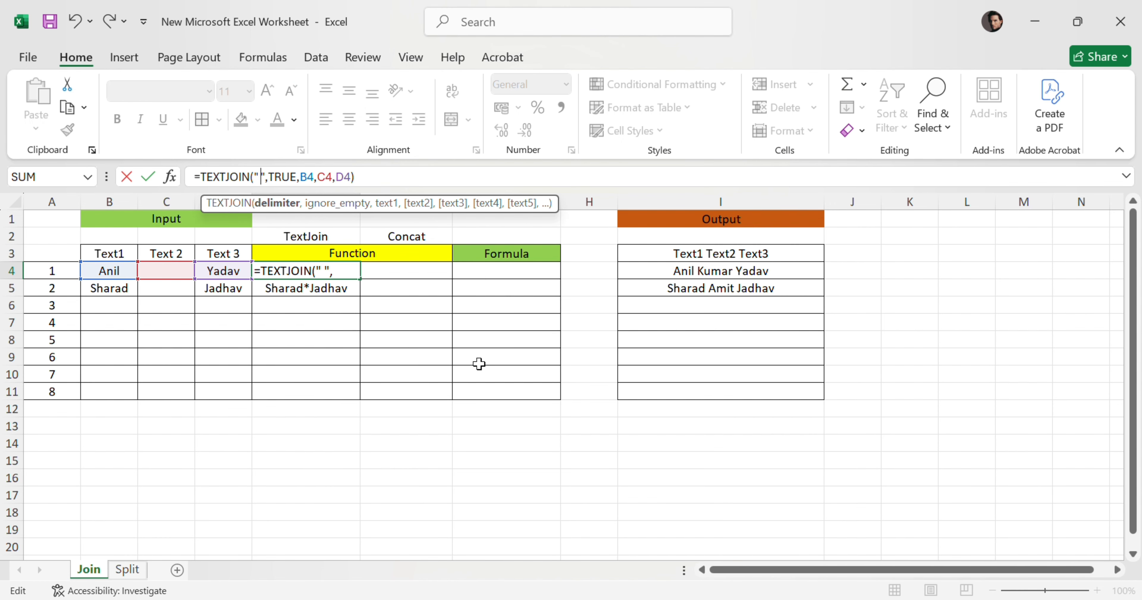
key(Return)
click(330, 266)
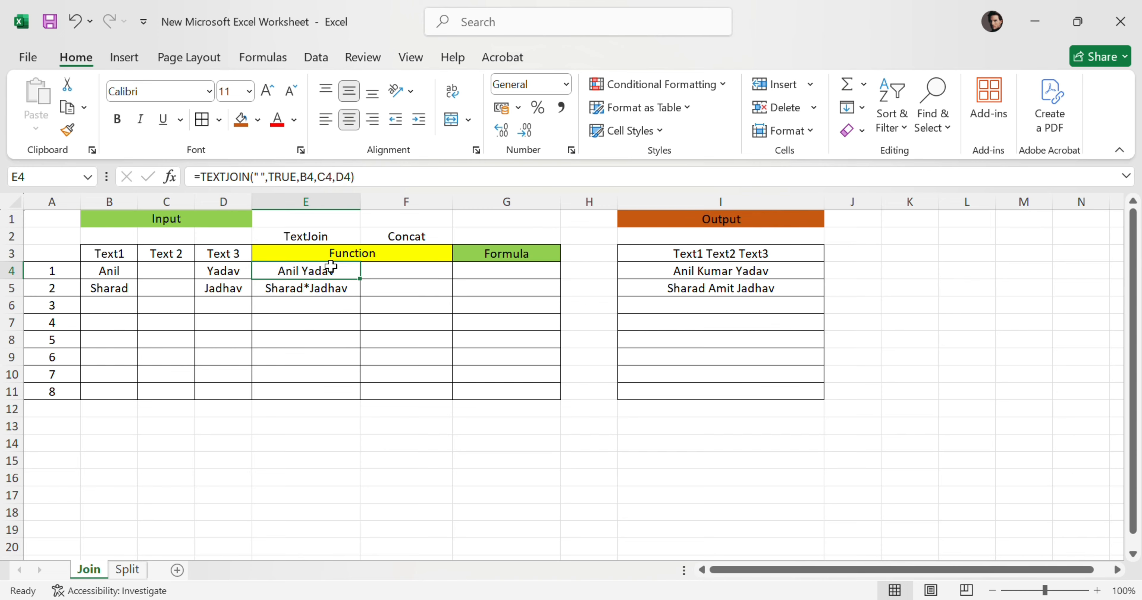
Step: Set the delimiter in E4's TEXTJOIN formula to an empty string, "", and fill the formula down through E11
click(262, 176)
key(BackSpace)
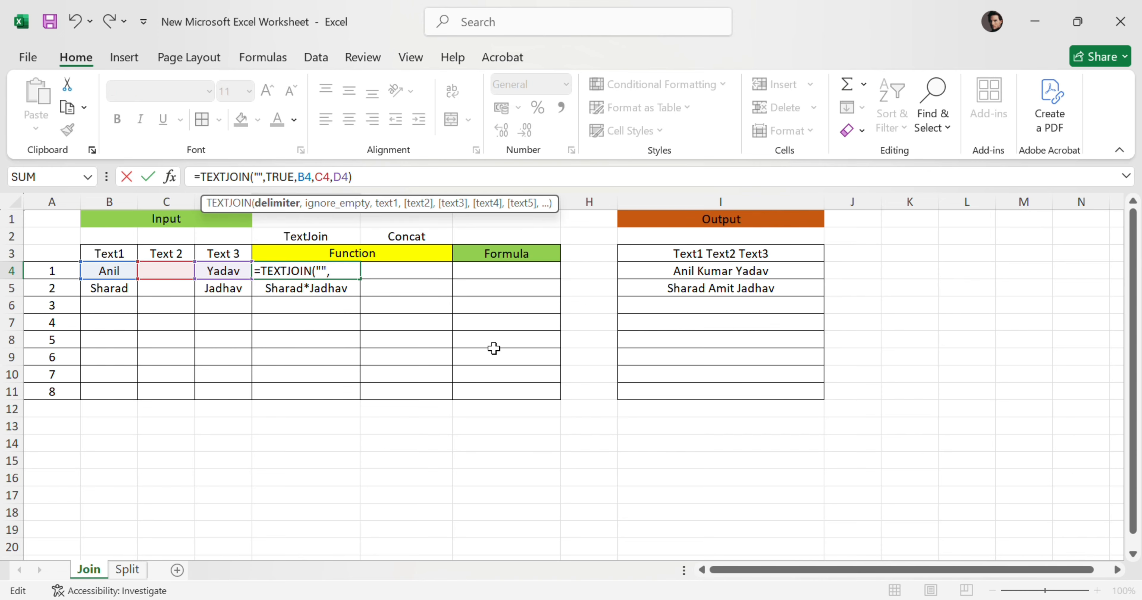
key(Return)
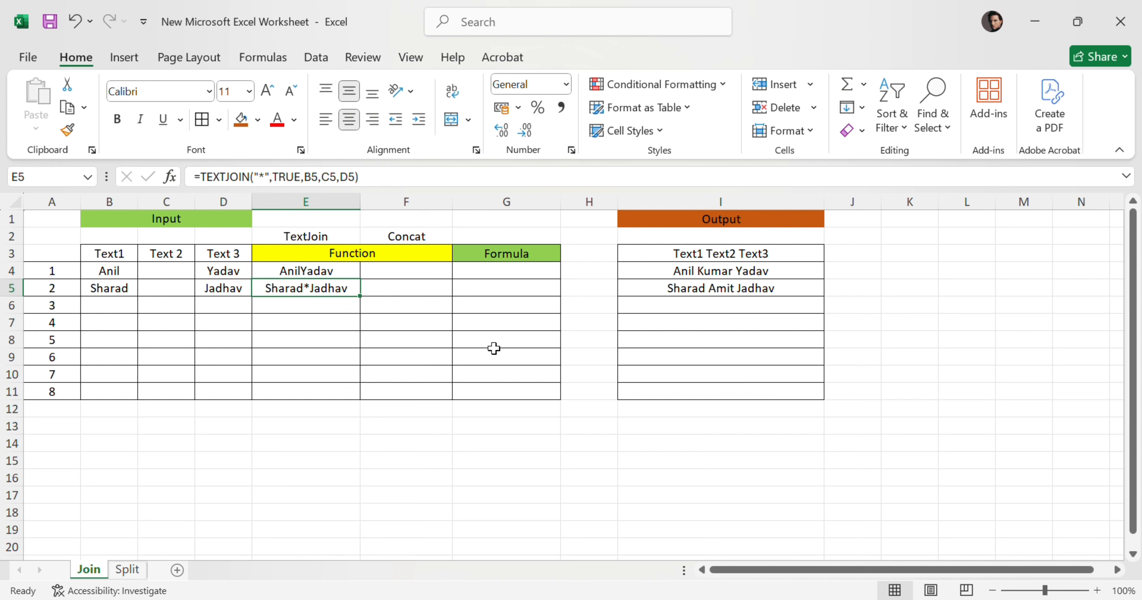
click(336, 268)
drag(359, 277, 360, 395)
click(305, 271)
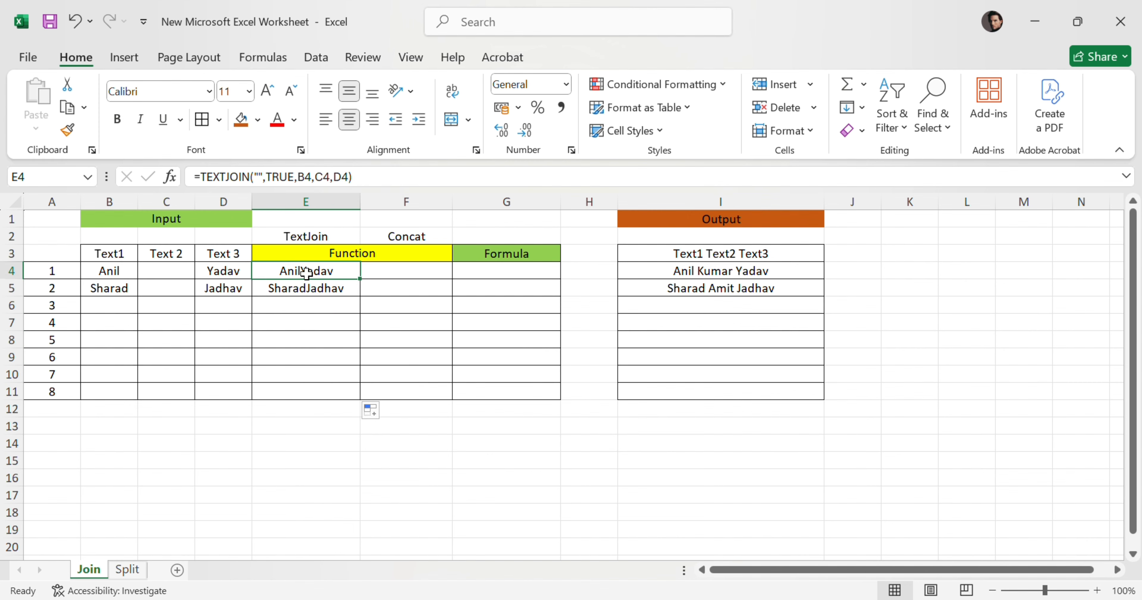
Step: Insert a space between the delimiter quotes in E4's TEXTJOIN formula and fill it down through E11
click(259, 176)
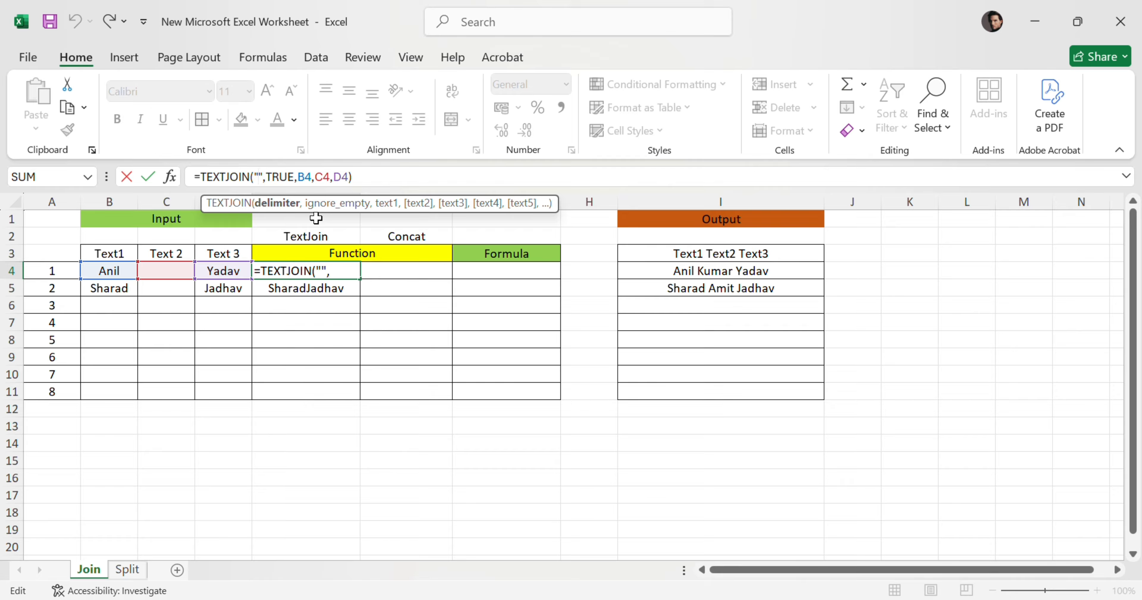
key(Return)
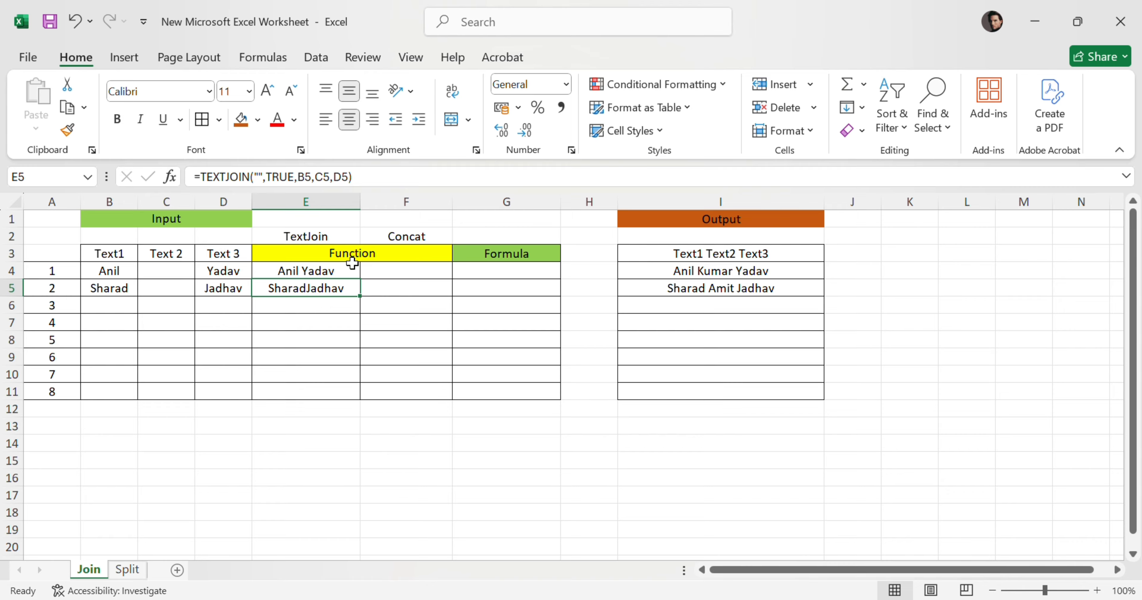
click(349, 265)
drag(362, 280, 372, 399)
click(288, 270)
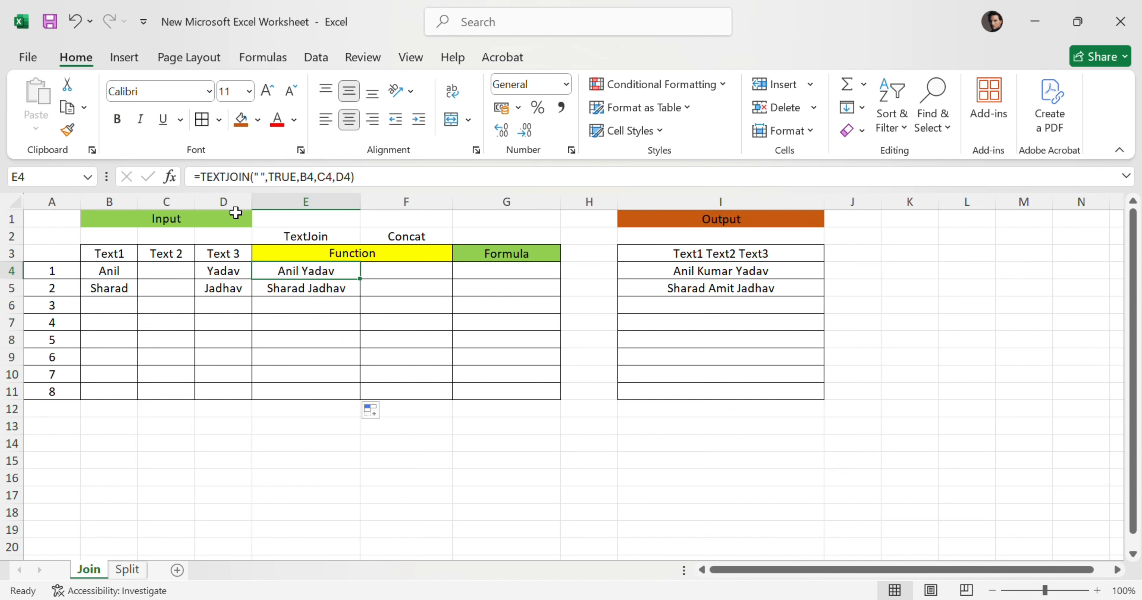
Step: Set the delimiter in E4's TEXTJOIN formula to "9" and fill the formula down through E11
click(257, 177)
key(BackSpace)
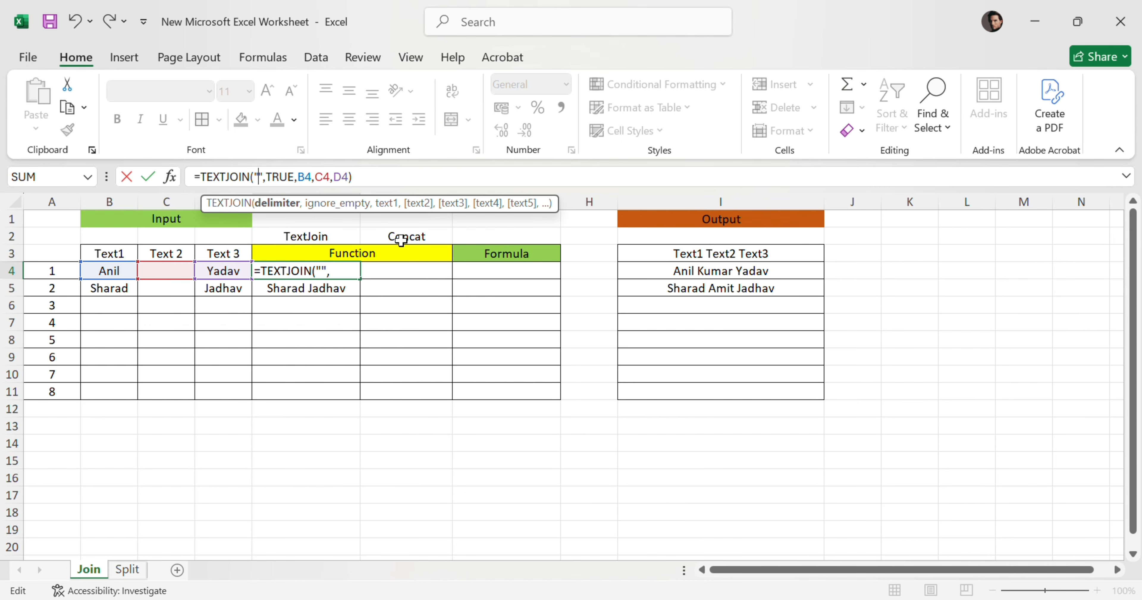
text(9)
key(Return)
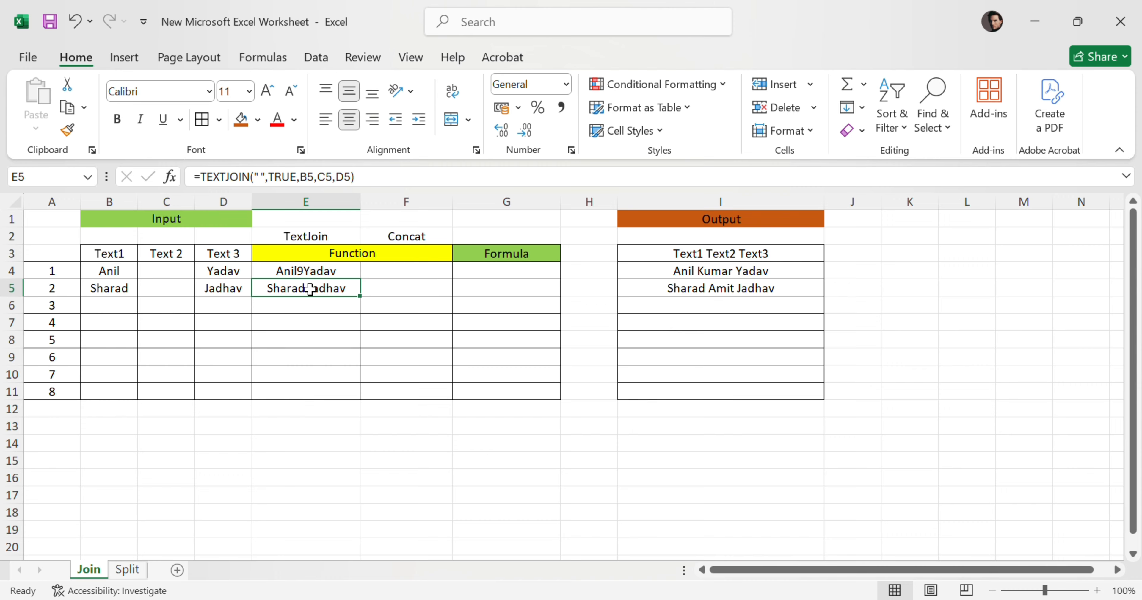
click(350, 273)
drag(360, 281, 363, 399)
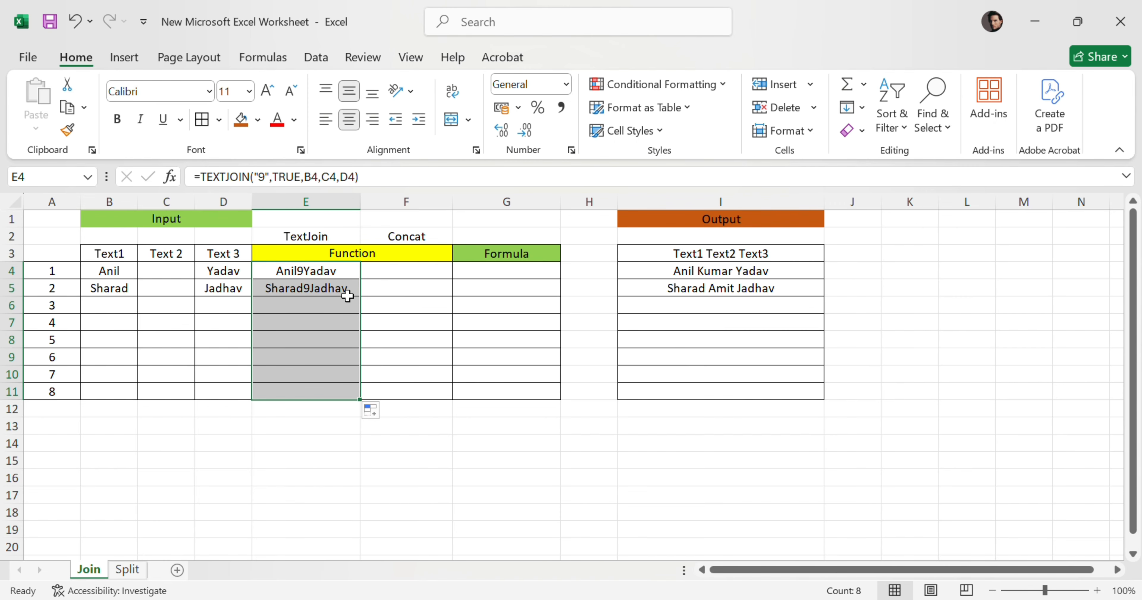
click(287, 277)
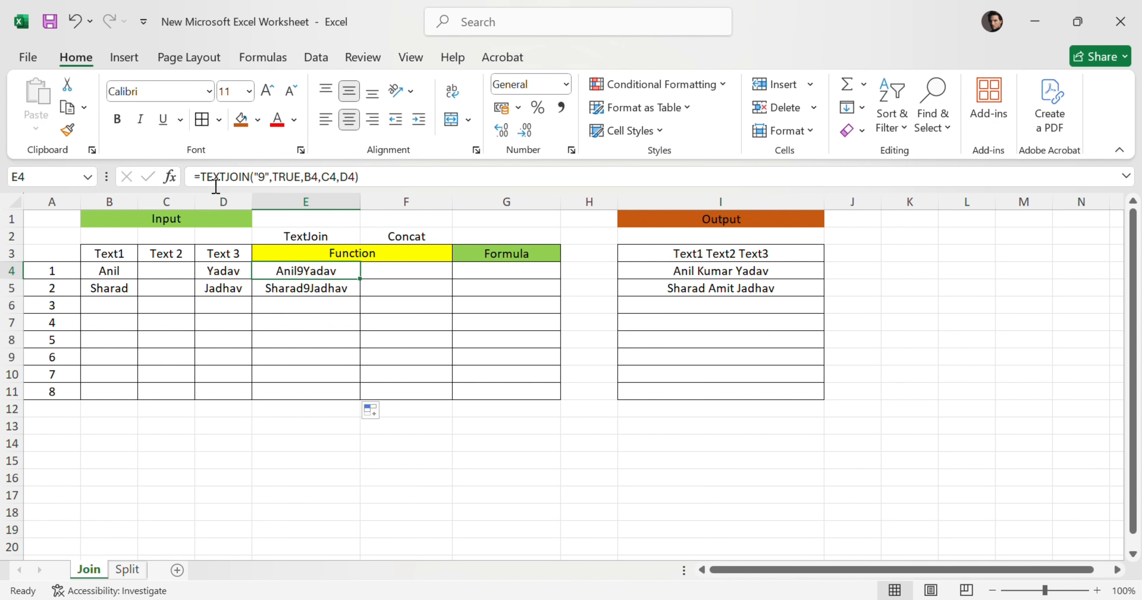
Step: Switch the delimiter in E4's TEXTJOIN formula back to a space, " ", and copy the formula down through E11
click(256, 173)
key(Delete)
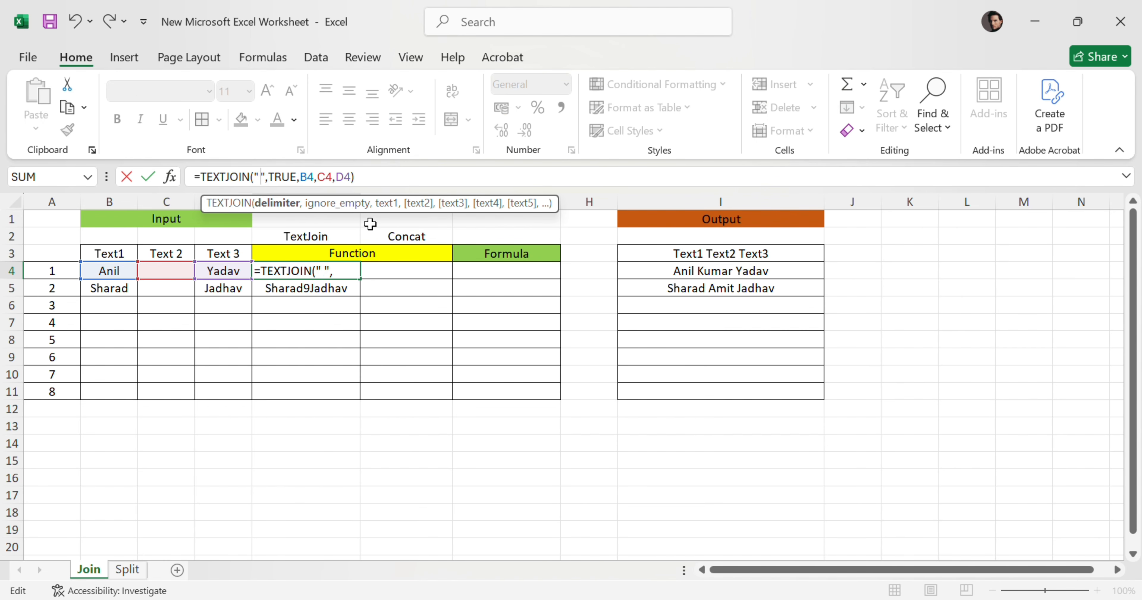
key(Return)
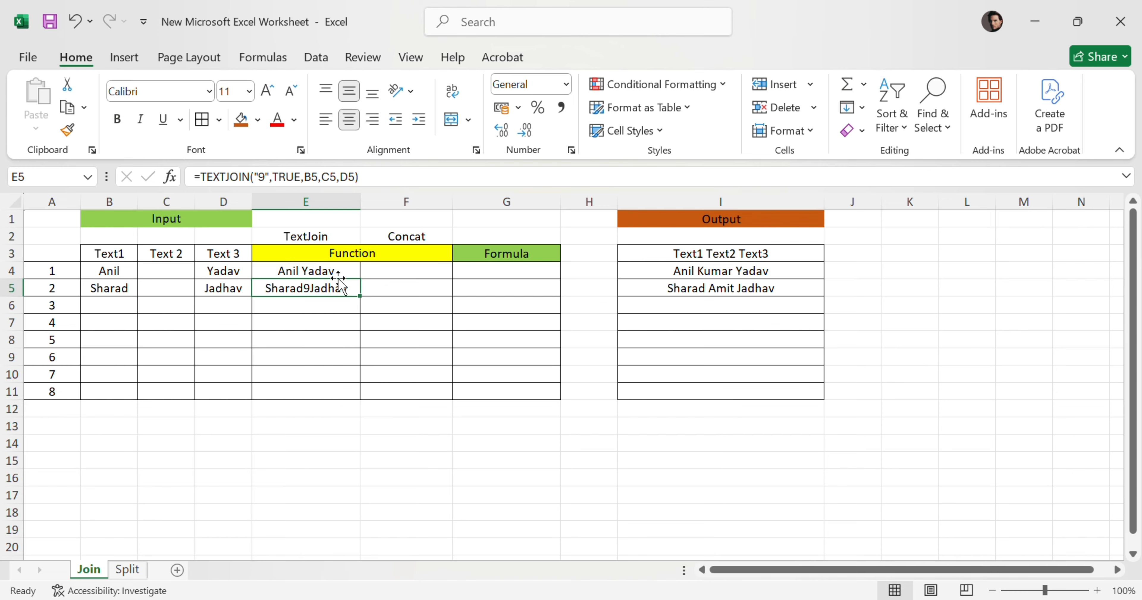
click(350, 275)
drag(360, 283, 364, 408)
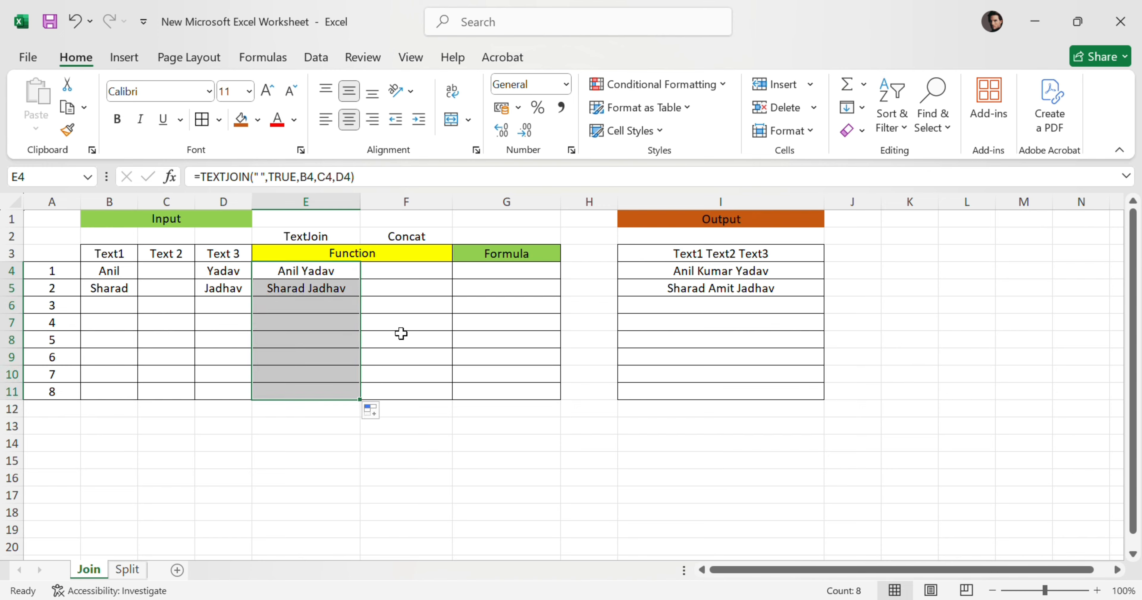
click(301, 288)
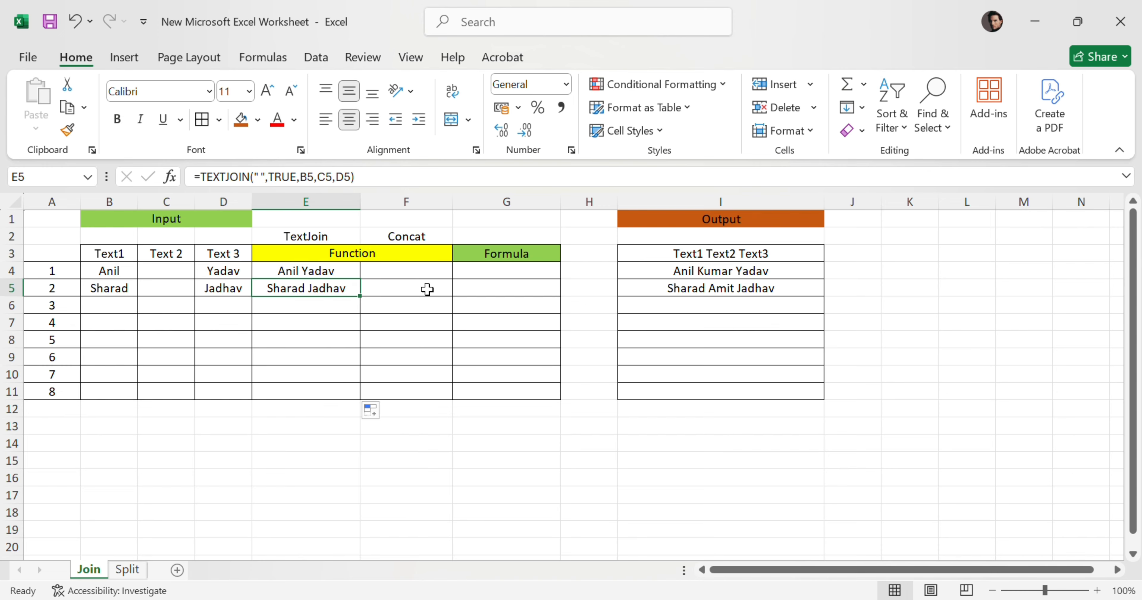
Step: Enter a CONCAT formula in F4 that joins B4, C4 and D4
click(416, 272)
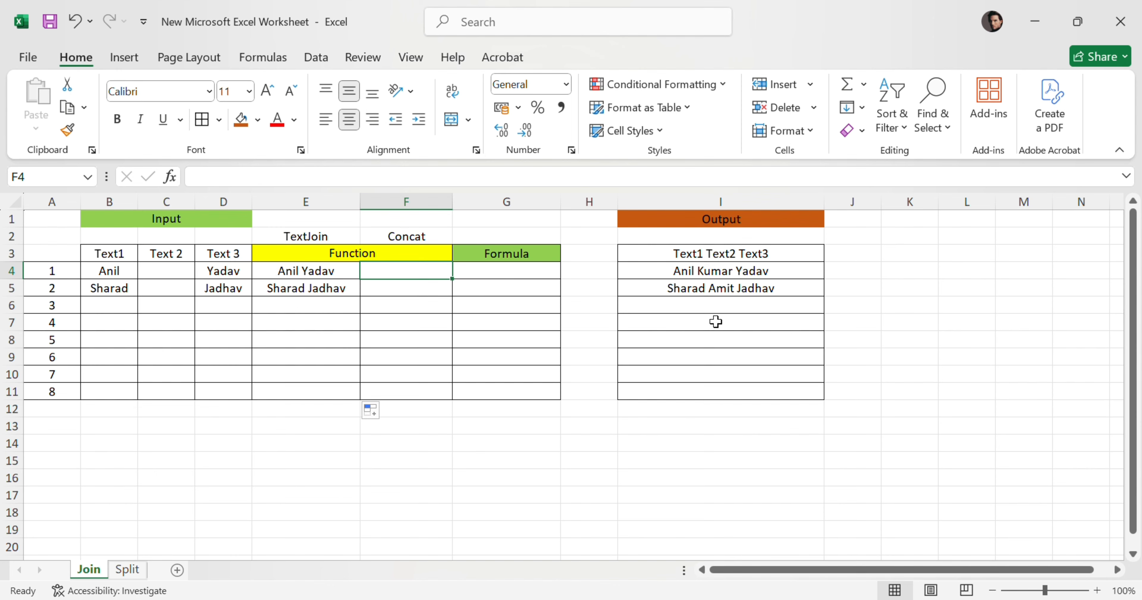
text(=)
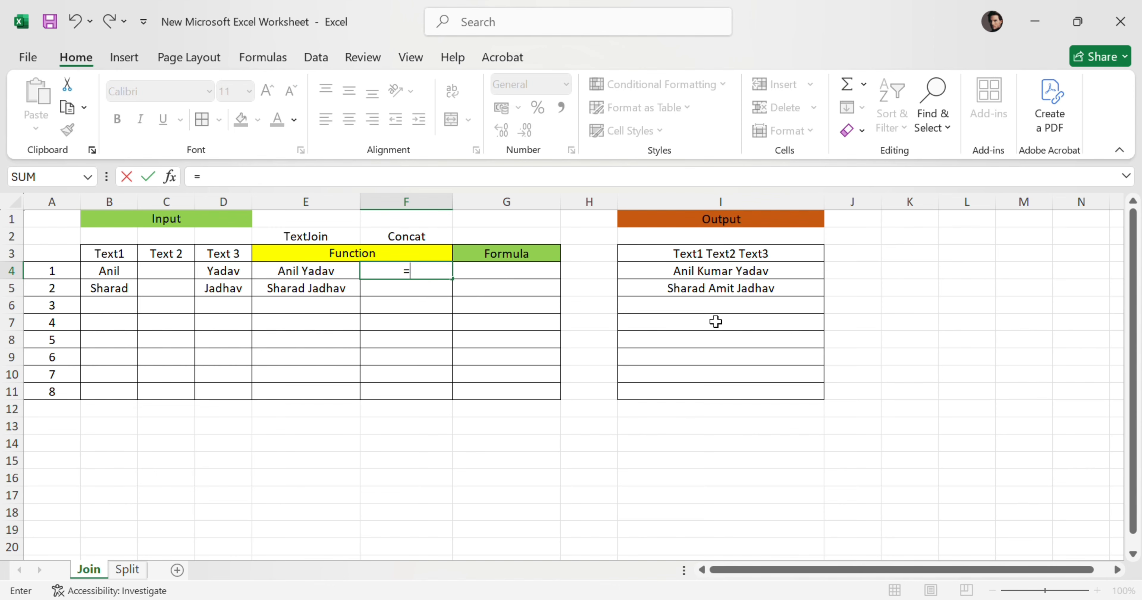
text(concat)
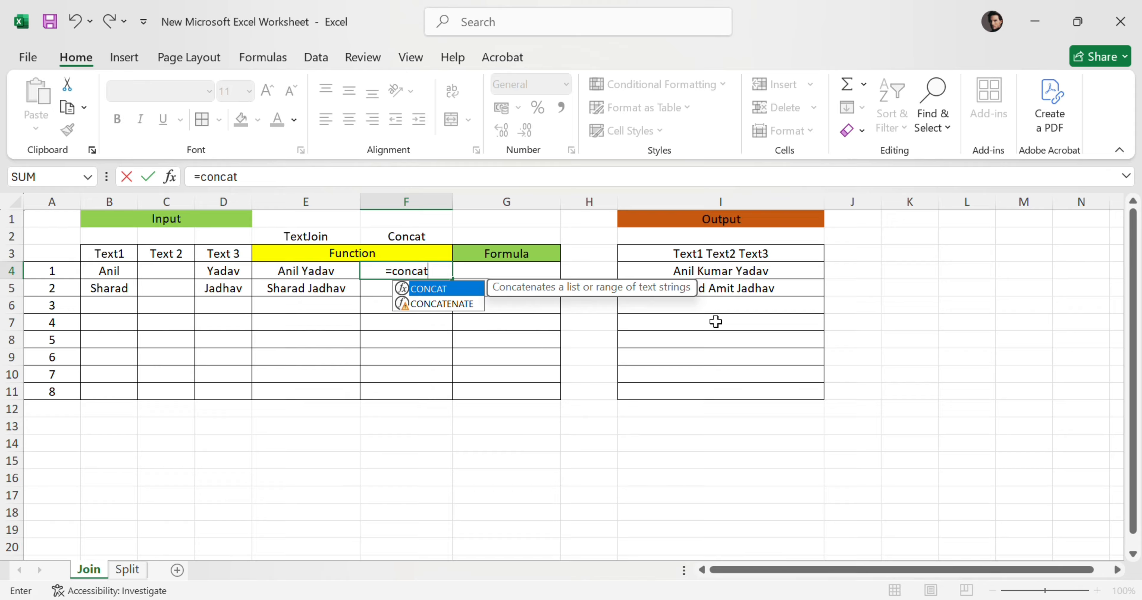
text(()
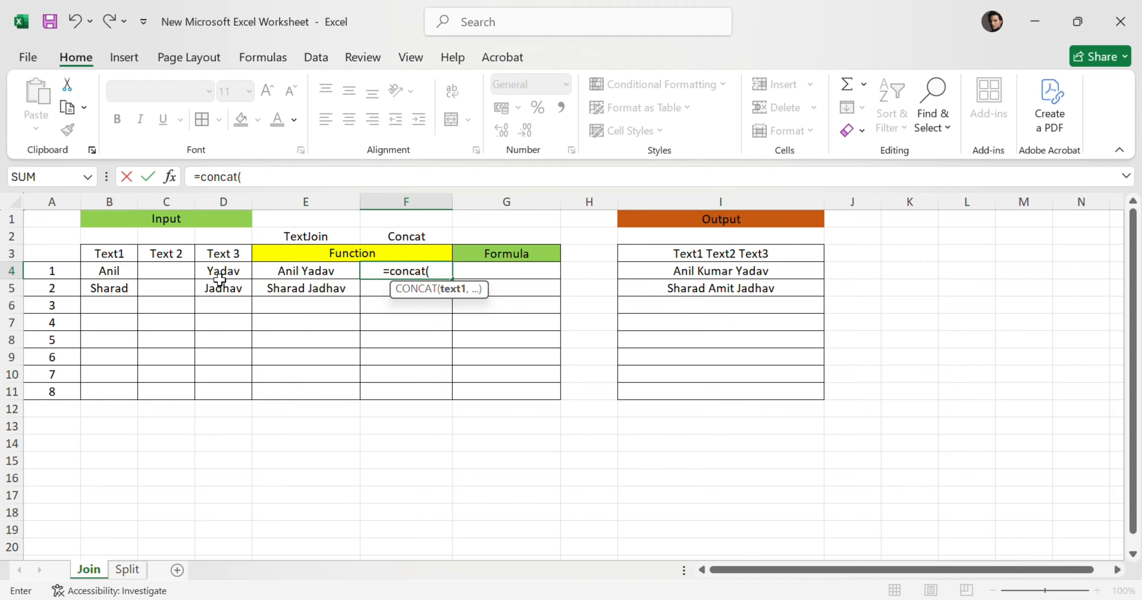
click(107, 268)
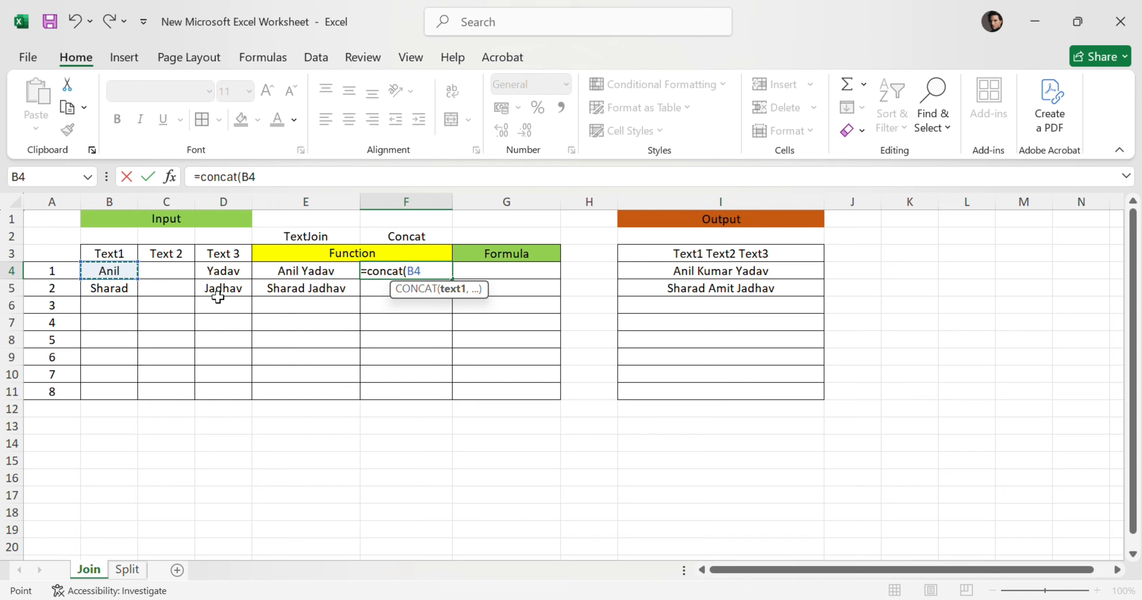
text(,)
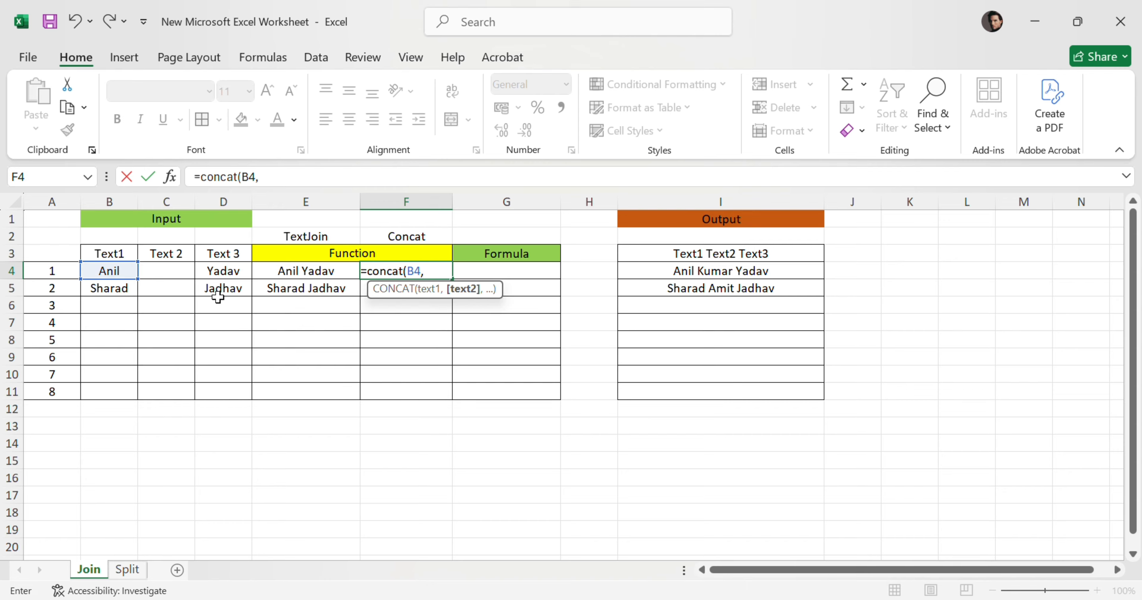
click(179, 270)
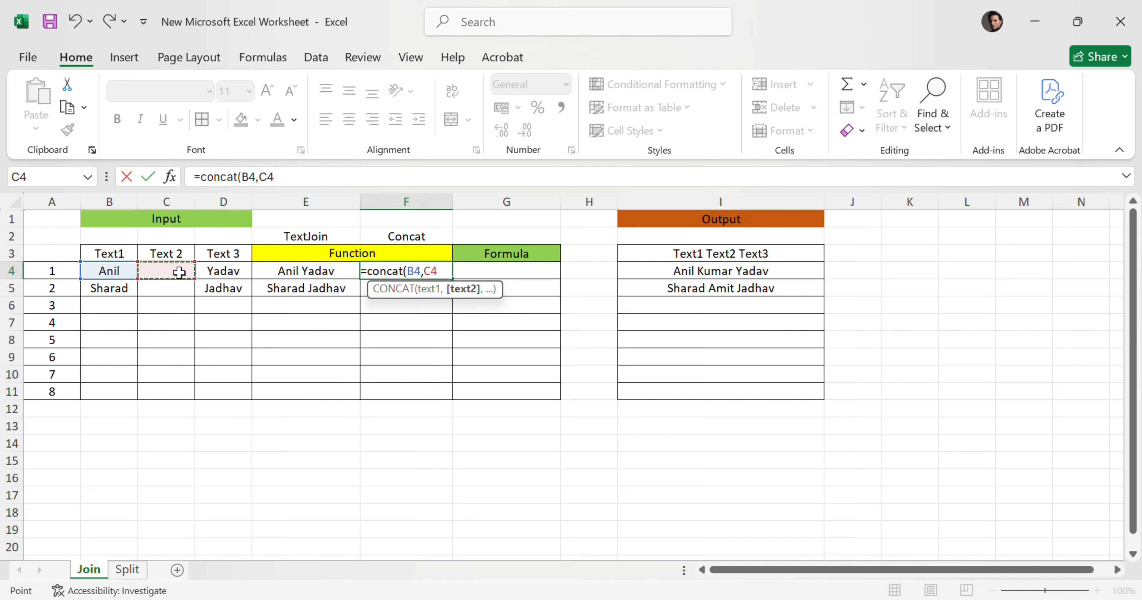
text(,)
click(234, 275)
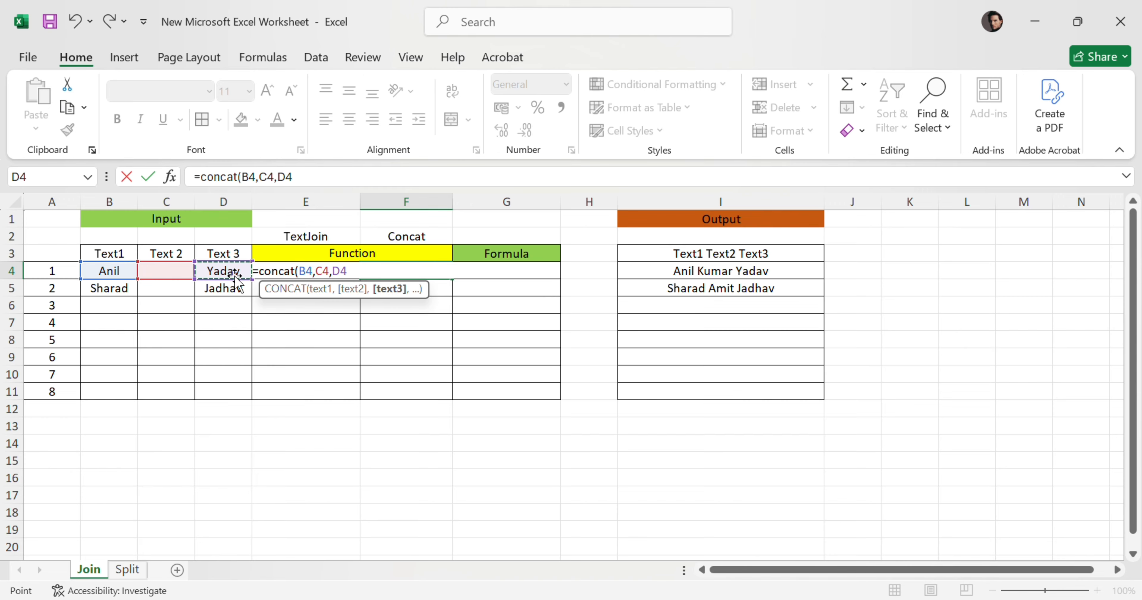
key(Return)
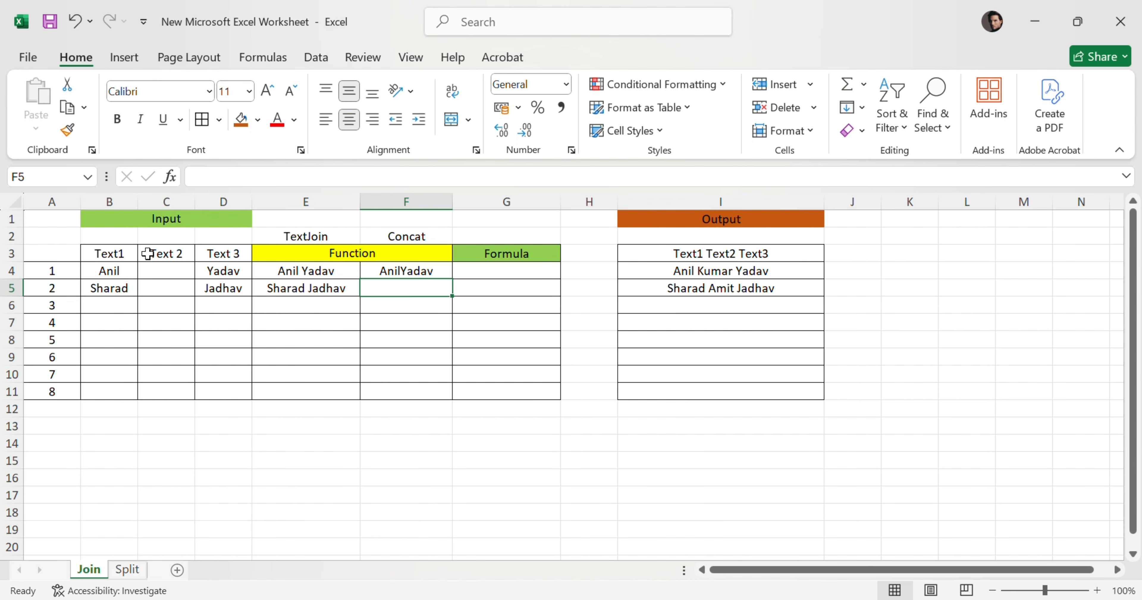
Step: Enter a middle name in each of C4 and C5 under Text 2, using row 4's Output name for C4
click(177, 269)
text(Kumar)
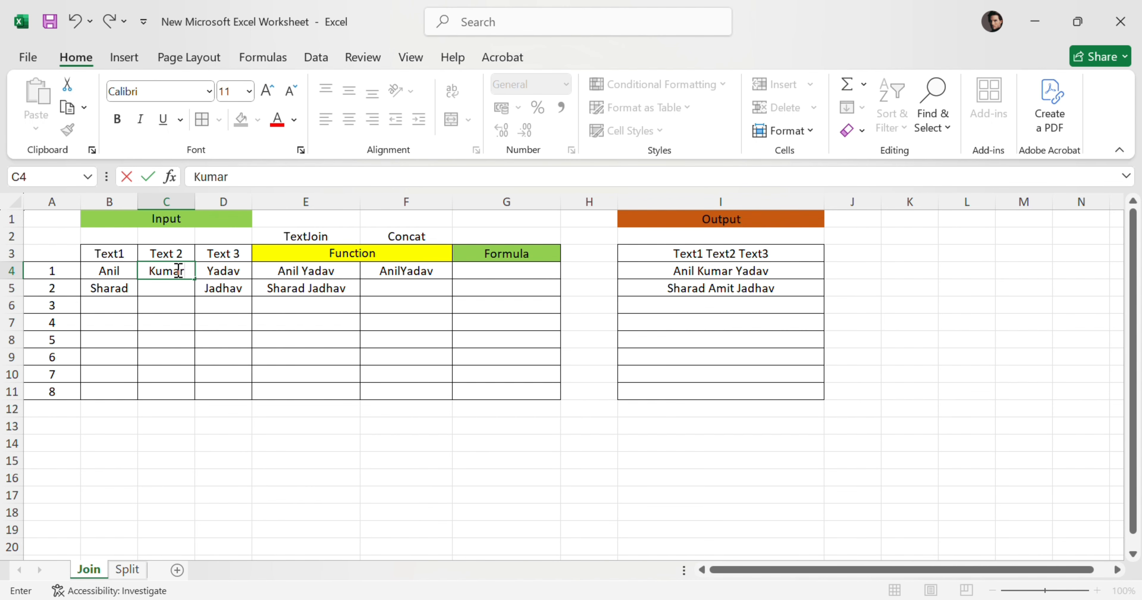
key(Return)
text(Aniket)
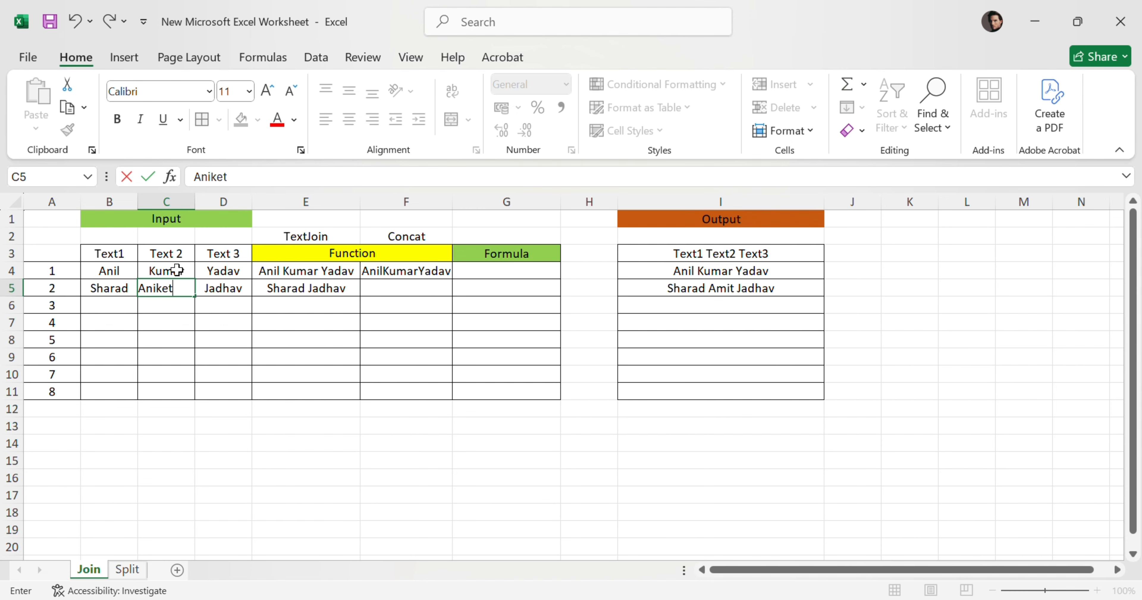
key(Return)
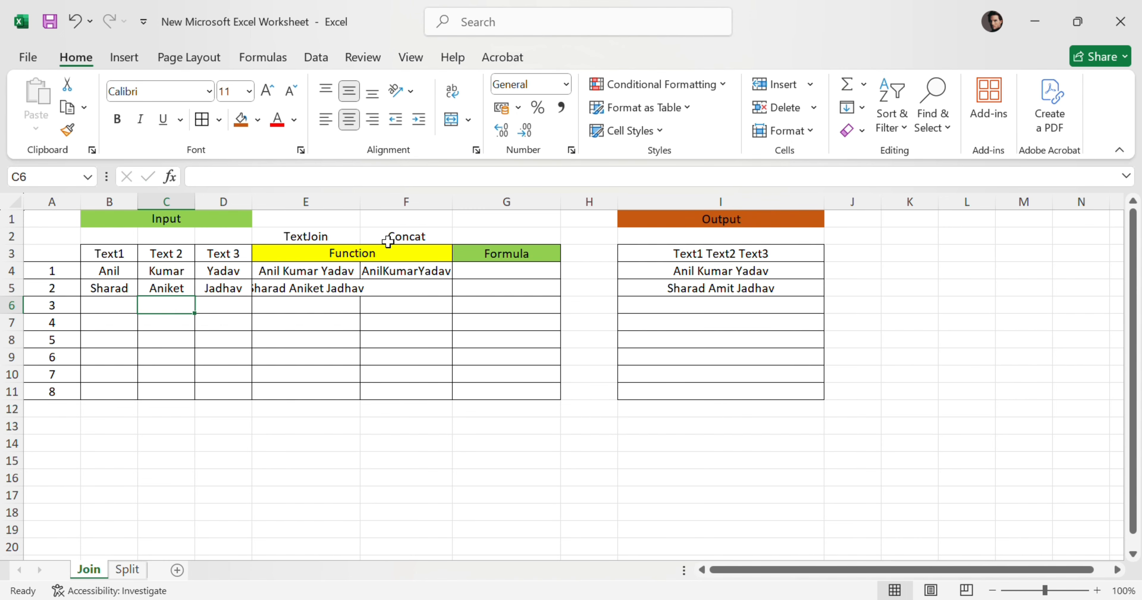
Step: Fill the E4 TEXTJOIN and F4 CONCAT formulas down through row 11 and fit columns E and F to their contents
double_click(360, 195)
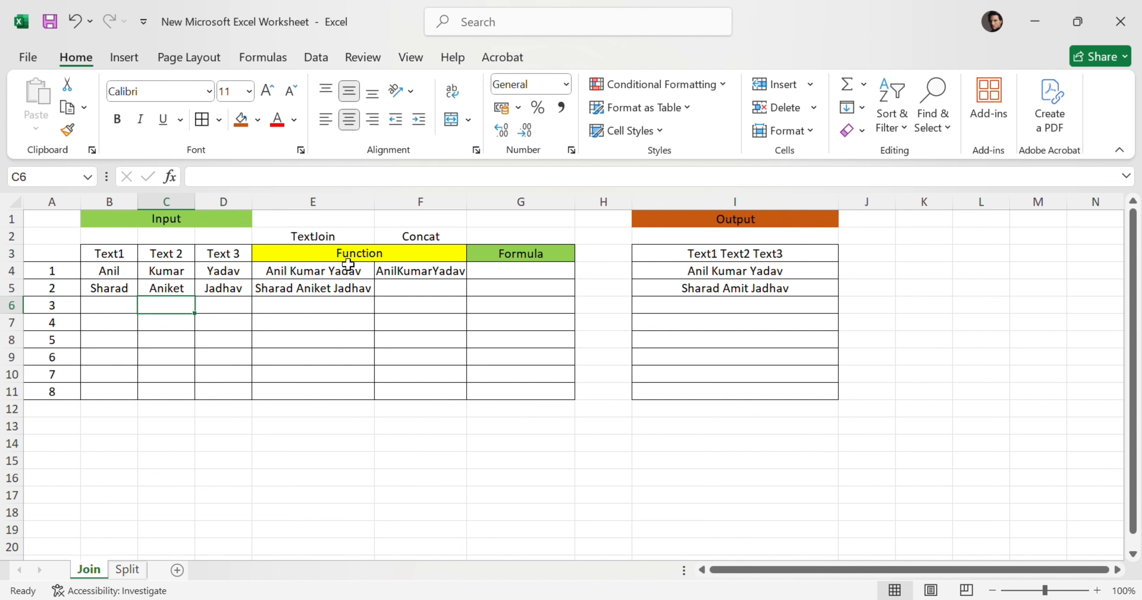
drag(348, 264, 386, 398)
click(417, 276)
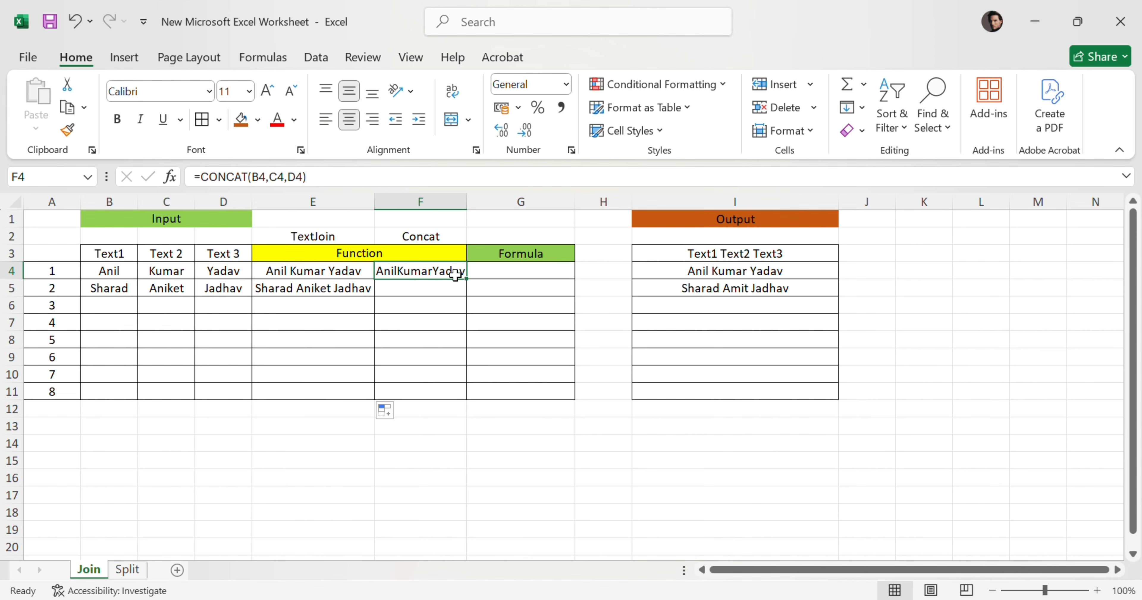
drag(466, 278, 466, 399)
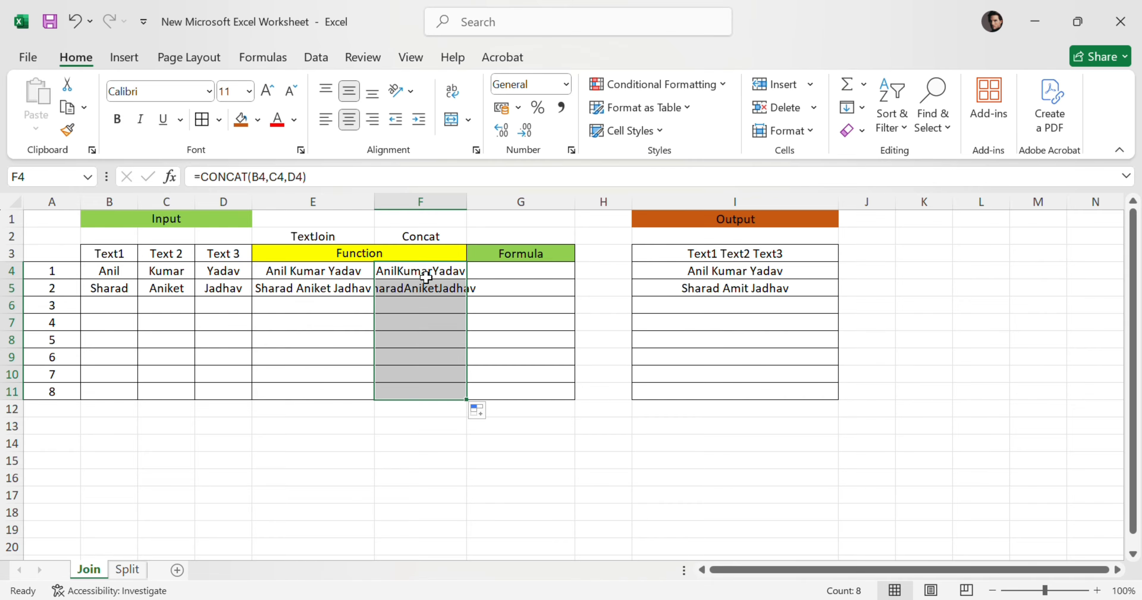
double_click(466, 202)
click(440, 271)
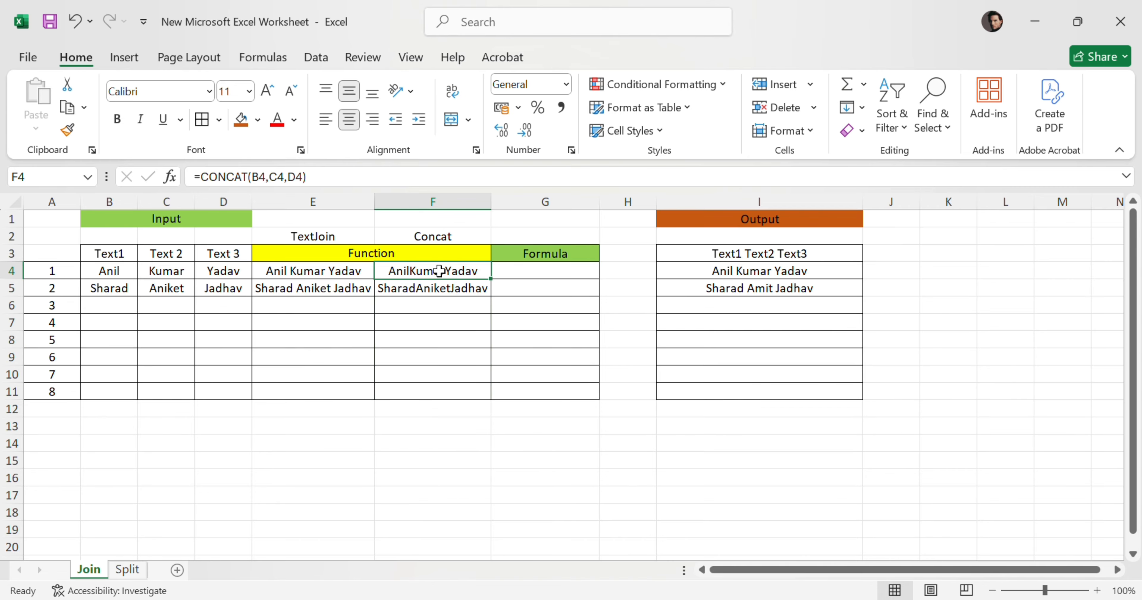
Step: Insert a space argument, " ", between each cell reference in F4's CONCAT formula and copy the formula down through F11
click(469, 289)
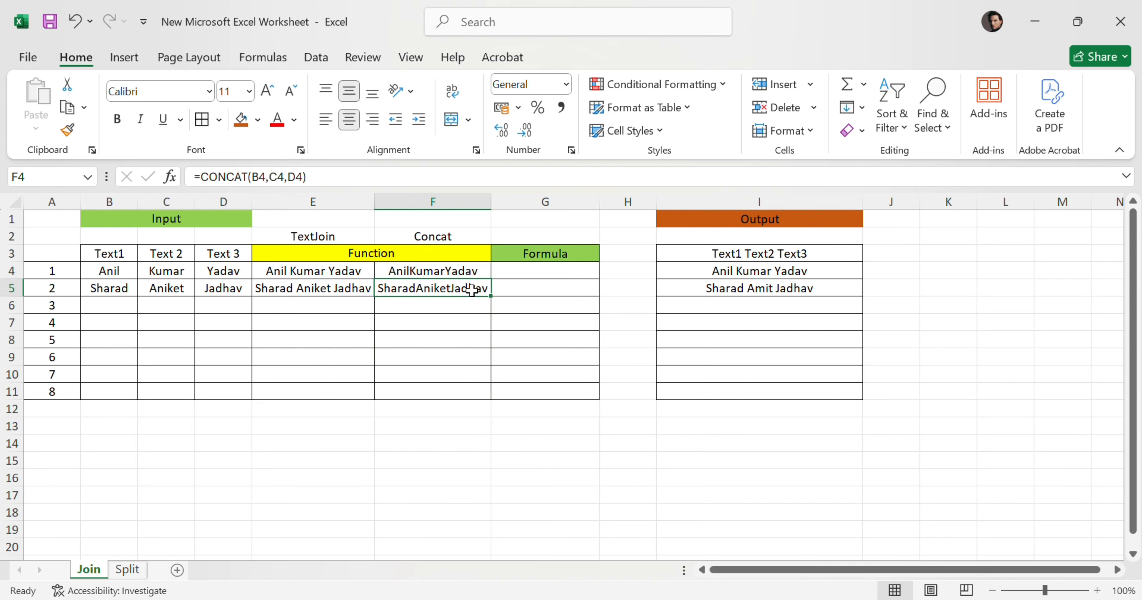
click(437, 269)
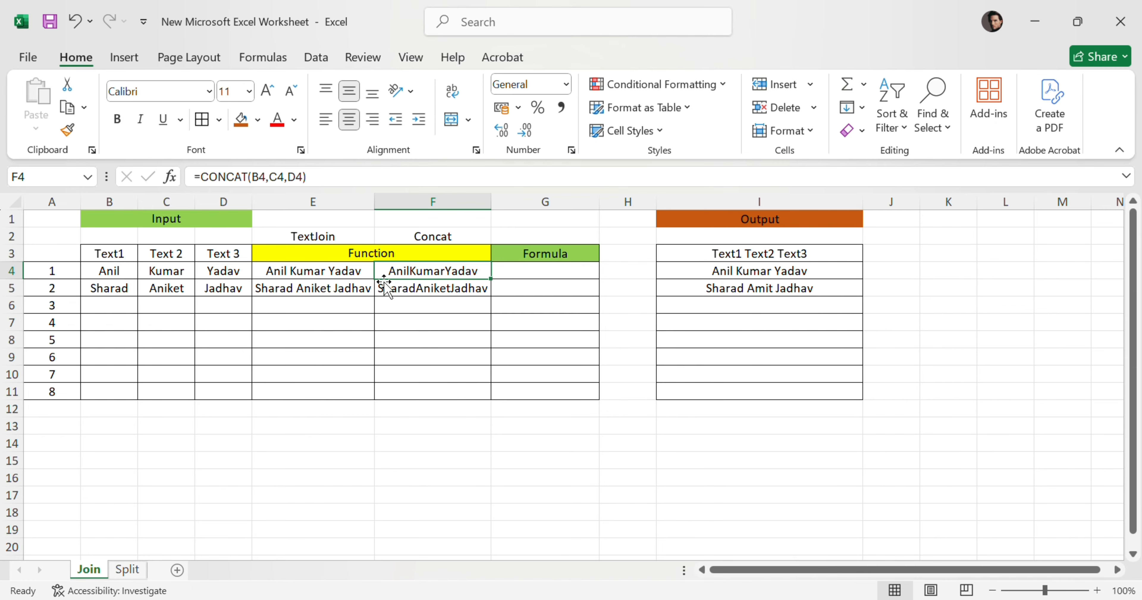
drag(269, 177, 370, 178)
click(267, 176)
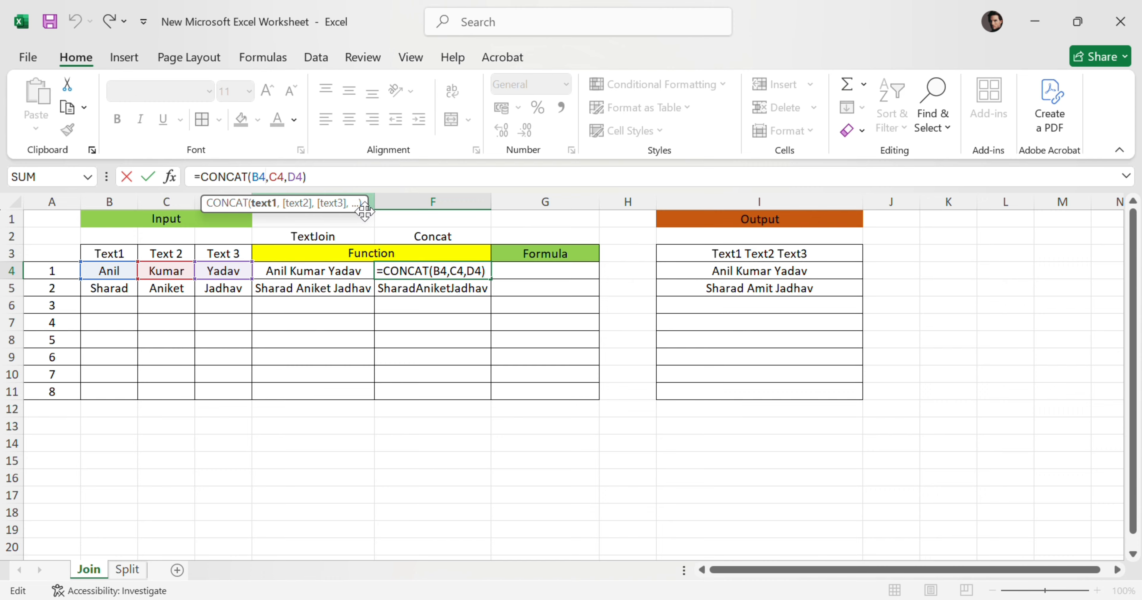
text(,)
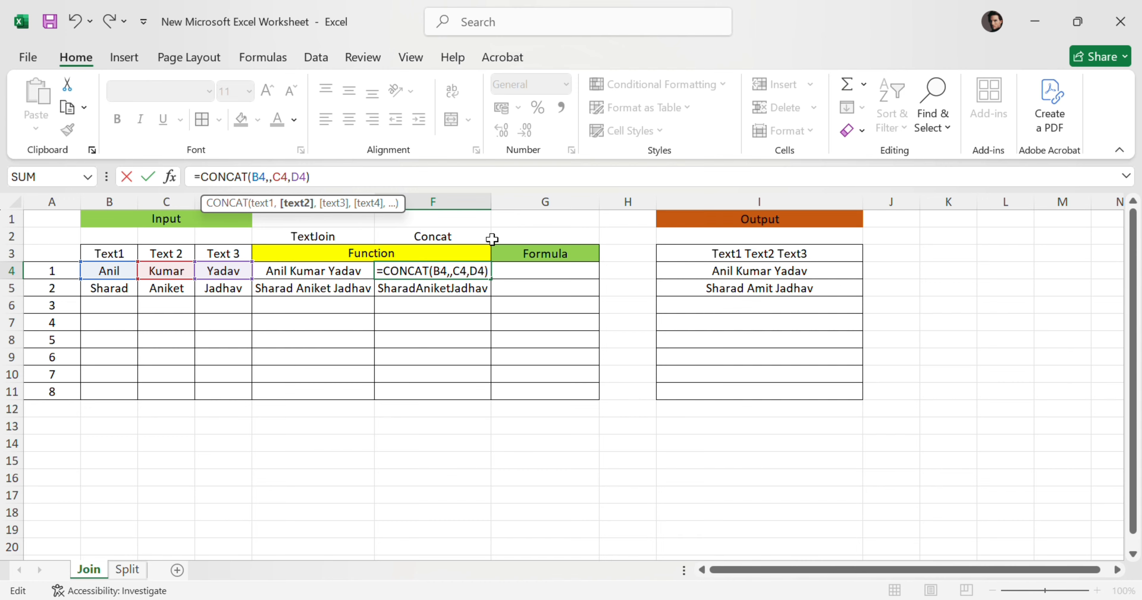
text("")
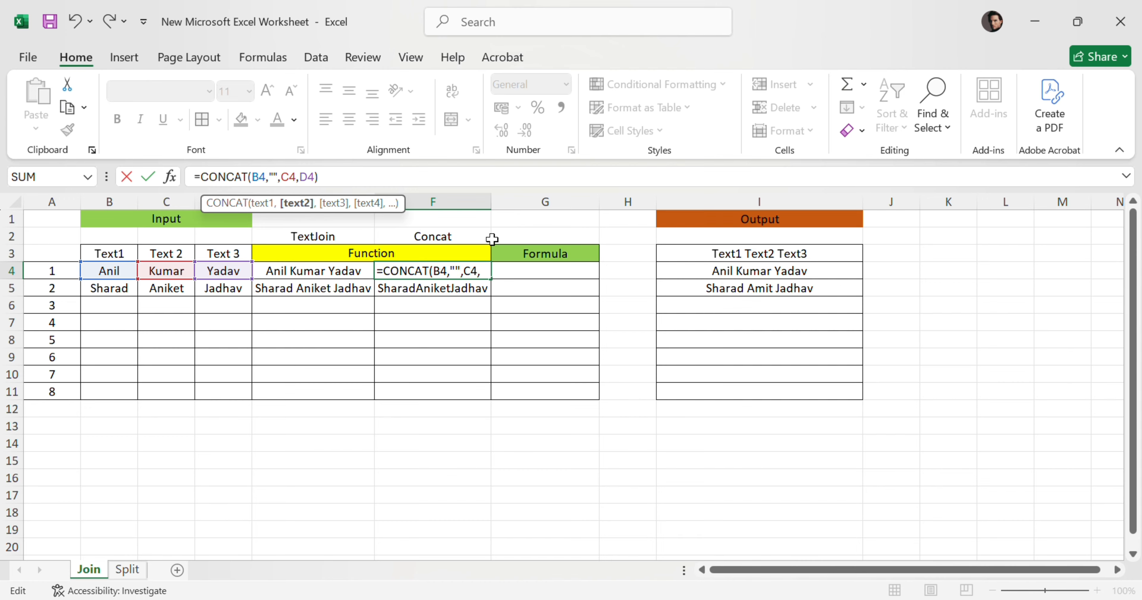
key(End)
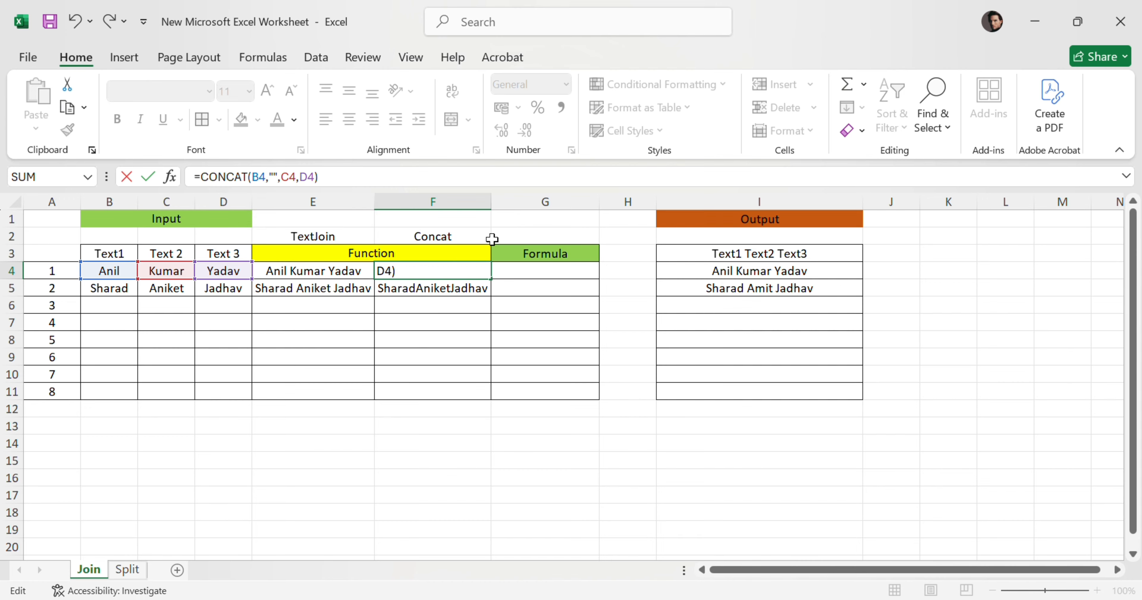
key(Left)
key(Left)
key(Left)
key(Left)
key(Left)
key(Left)
key(Left)
key(Left)
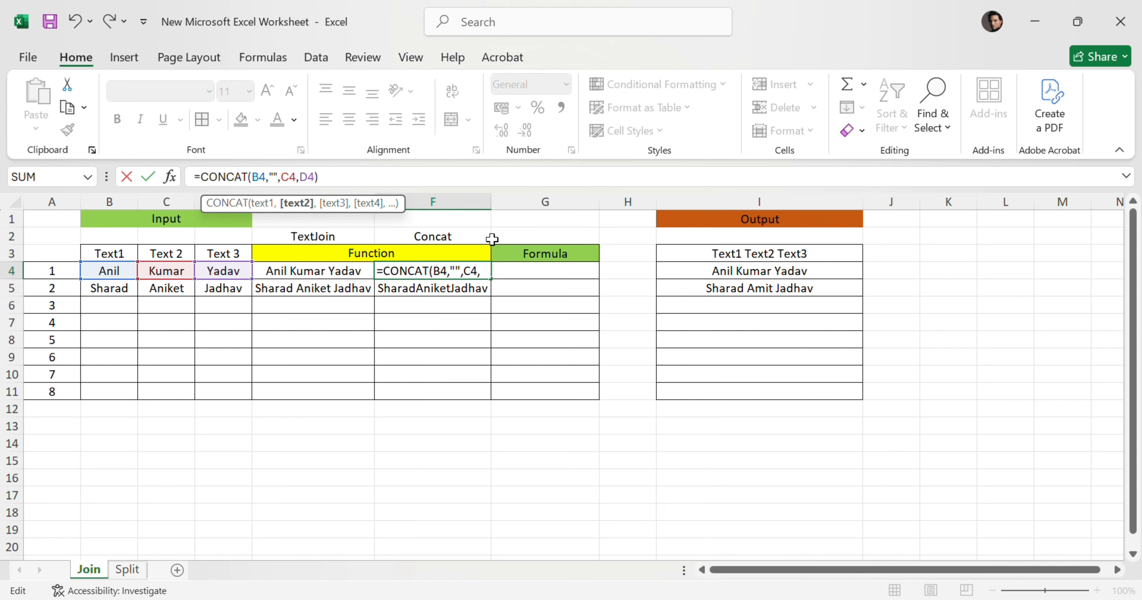
text(")
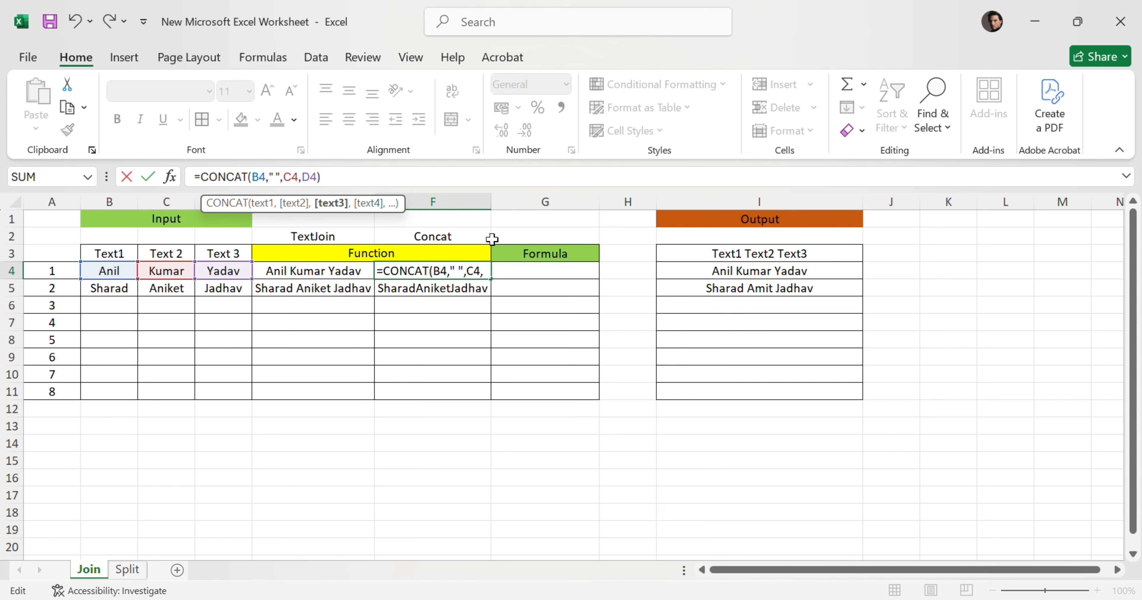
text(,C4,")
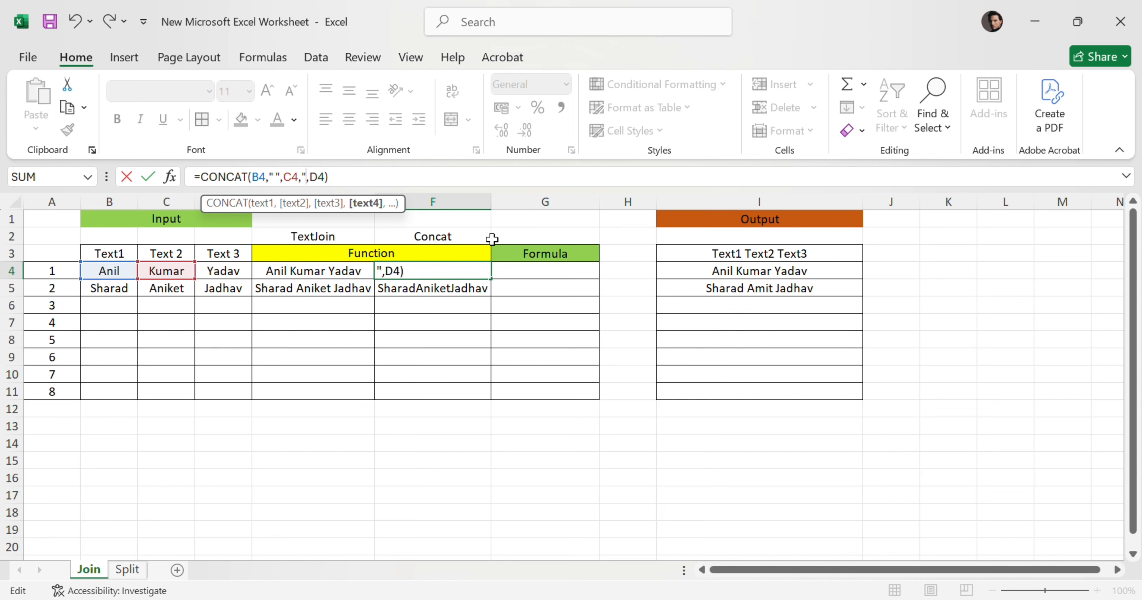
text( ")
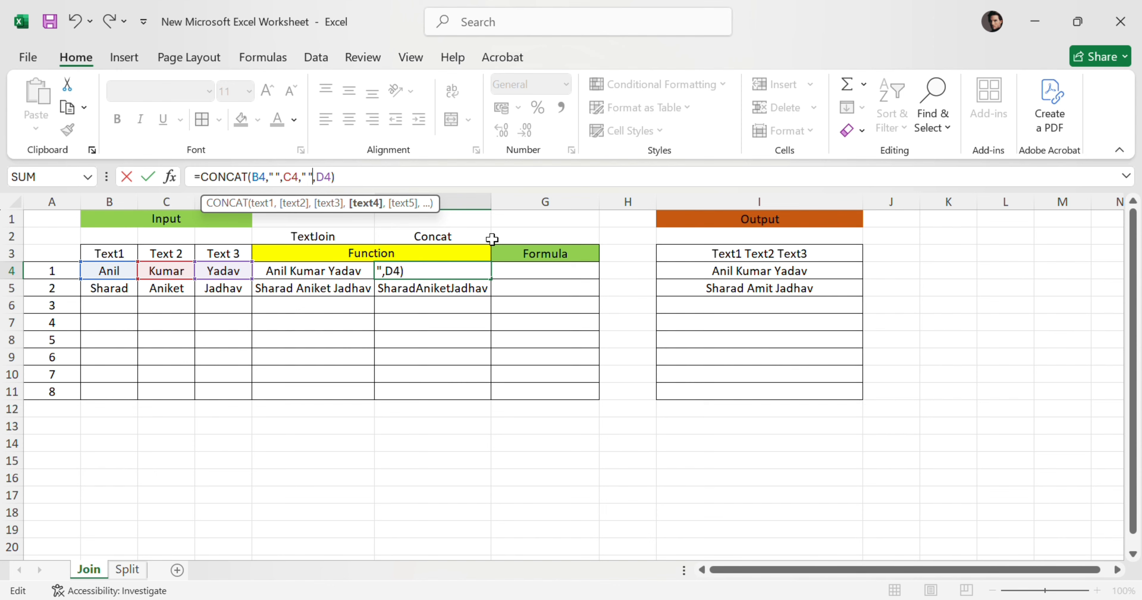
key(Return)
click(461, 269)
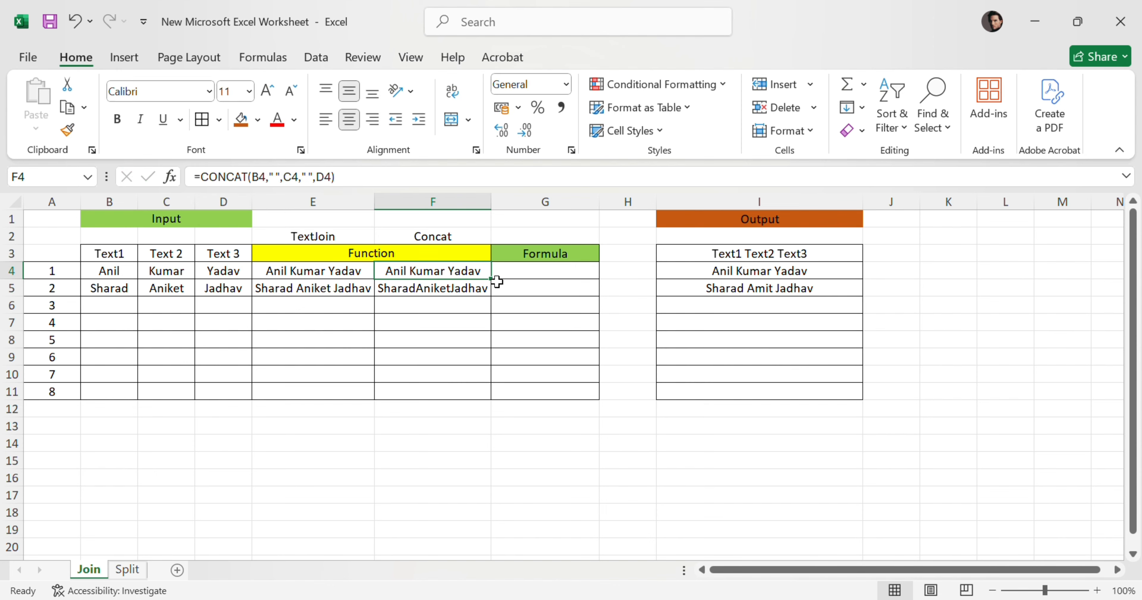
drag(491, 279, 492, 395)
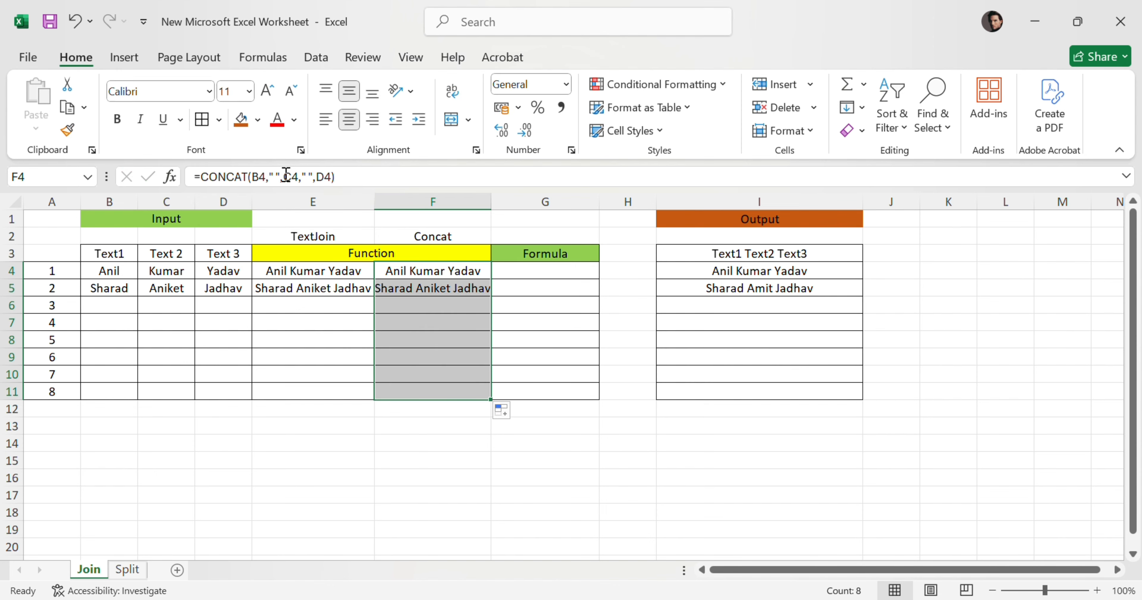
Step: Change the separators in F4's CONCAT formula to "*" after B4 and "+" after C4, and copy it down through F11
click(275, 177)
key(Delete)
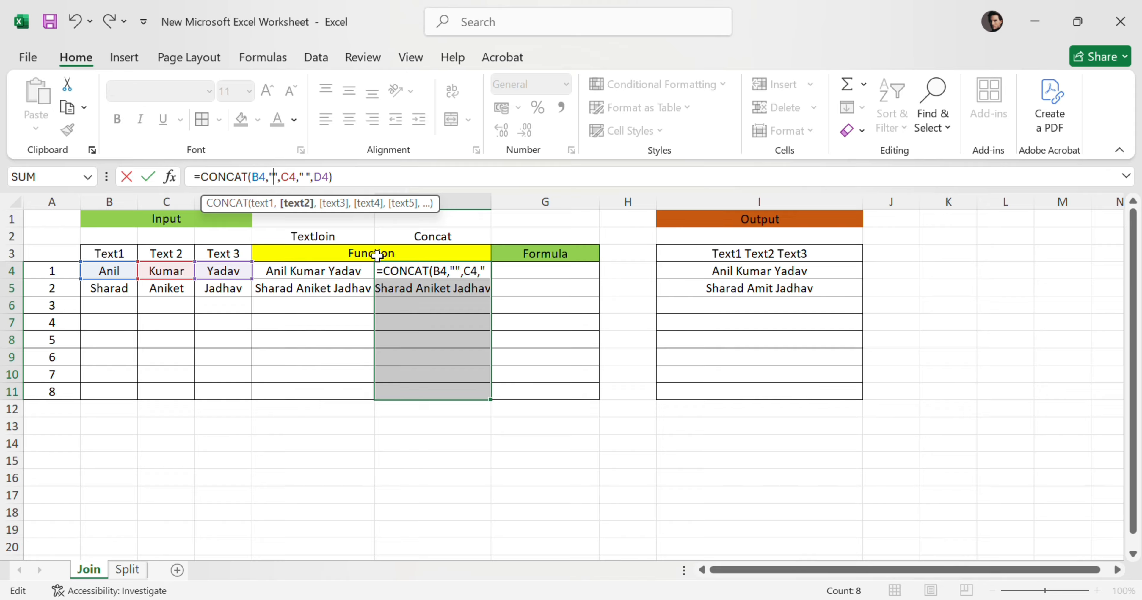
text(*)
key(Return)
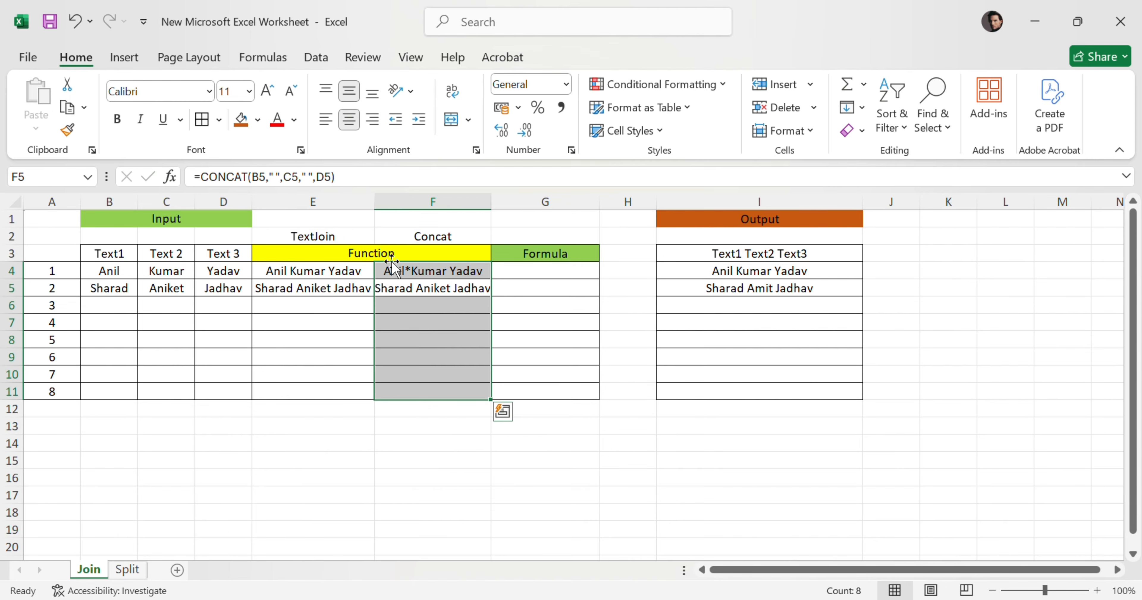
click(412, 269)
click(311, 172)
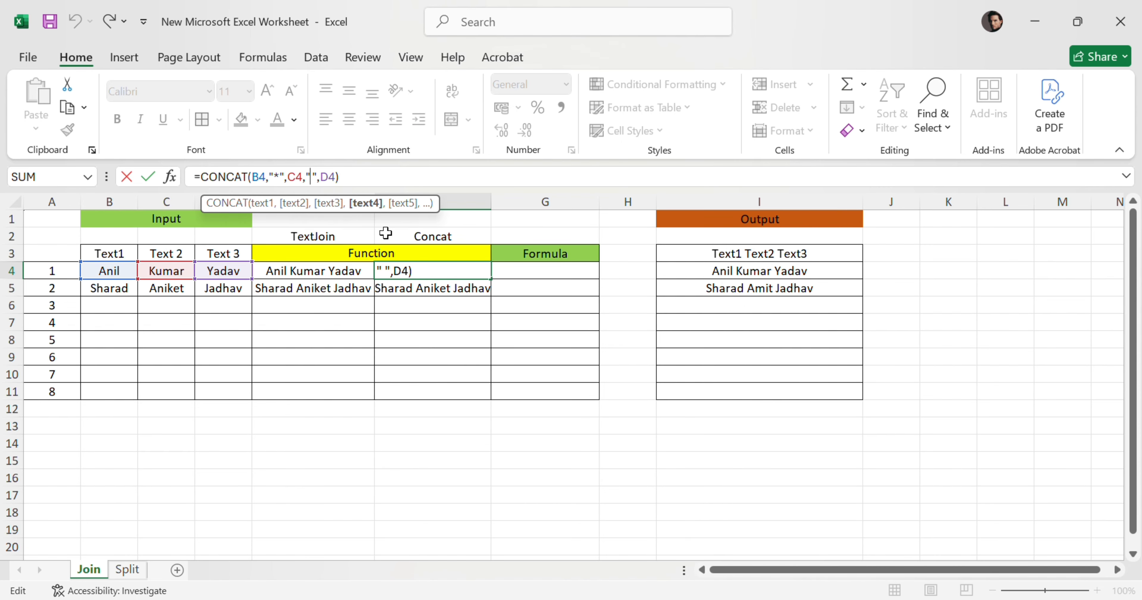
key(BackSpace)
text(+)
key(Return)
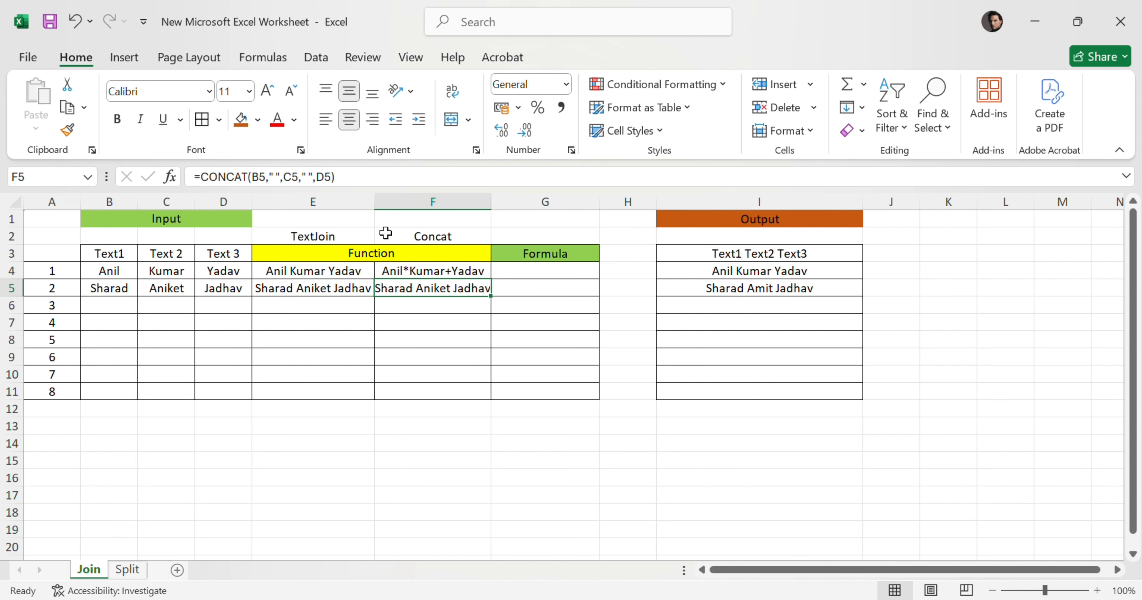
click(451, 268)
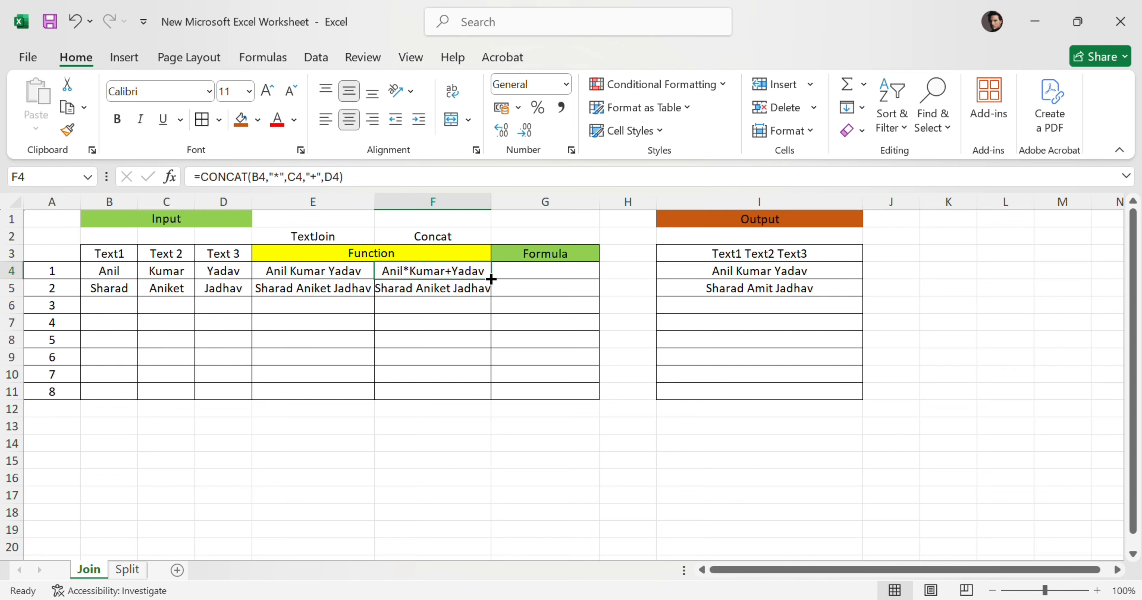
drag(491, 278, 491, 397)
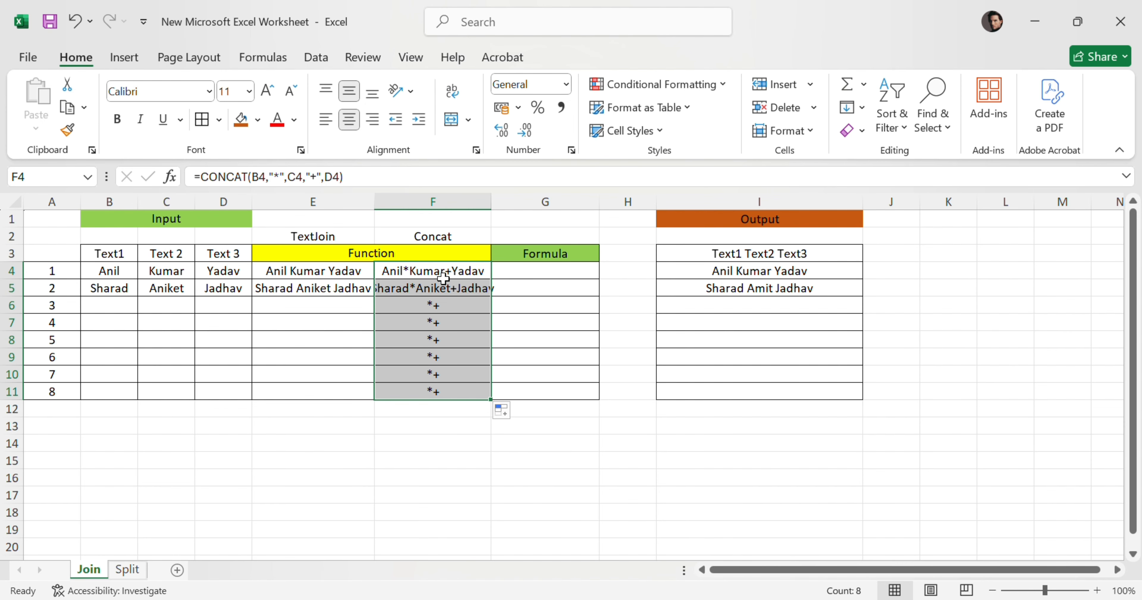
Step: Widen column F so that the joined CONCAT text fits inside its cells
click(491, 202)
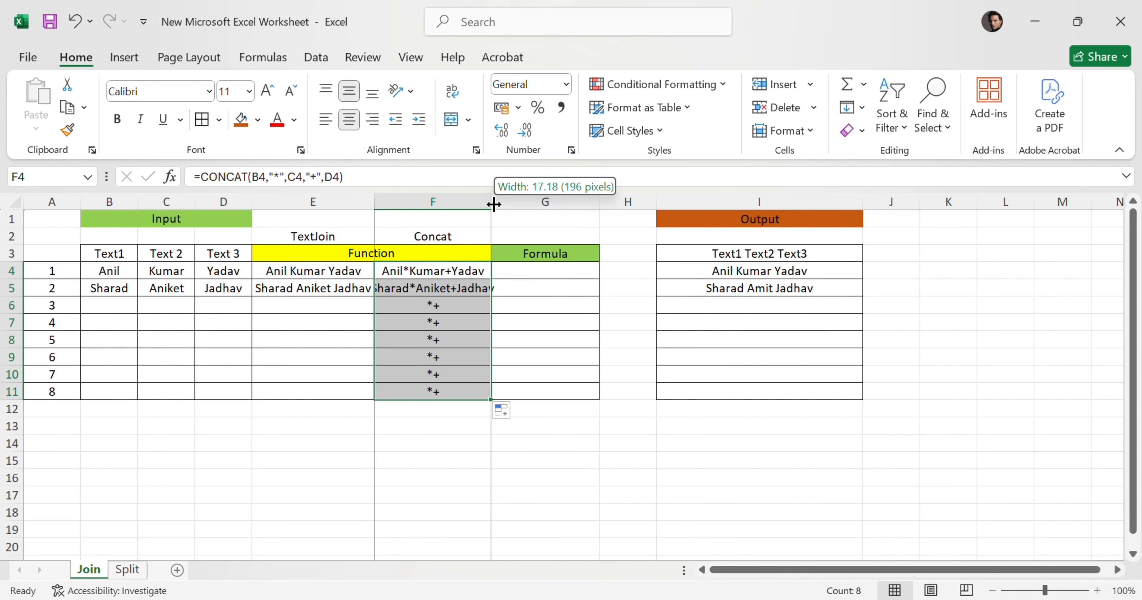
click(443, 271)
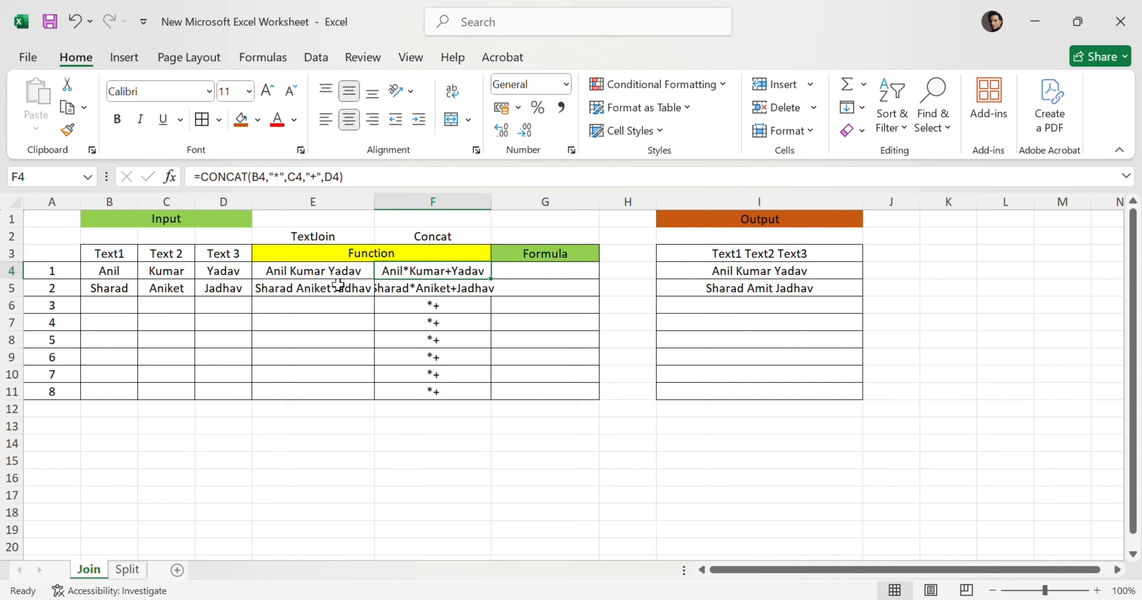
click(319, 275)
drag(332, 250, 383, 286)
click(547, 255)
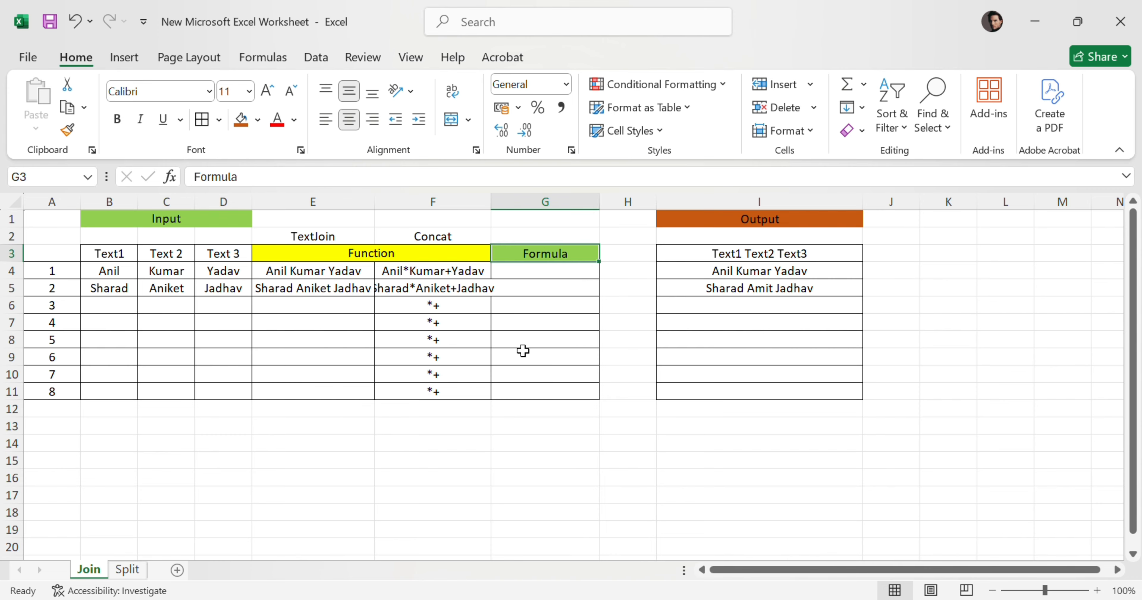
drag(492, 201, 504, 201)
Step: Enter the formula =B4&" "&C4&" "&D4 in G4 under Formula, accepting the suggested correction for the stray comma
click(594, 273)
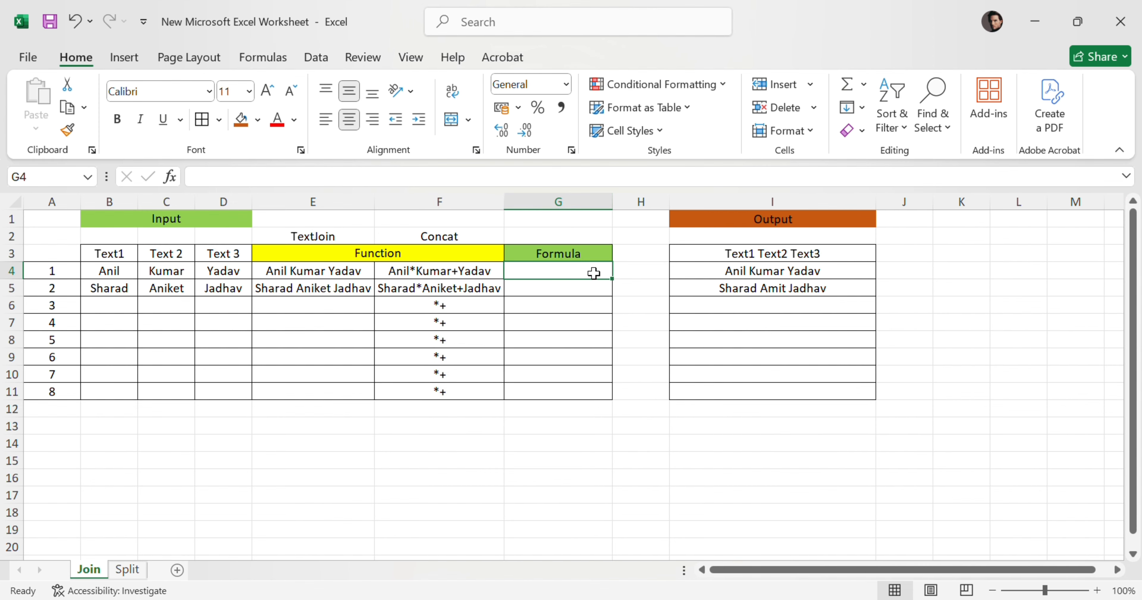
double_click(595, 273)
text(=)
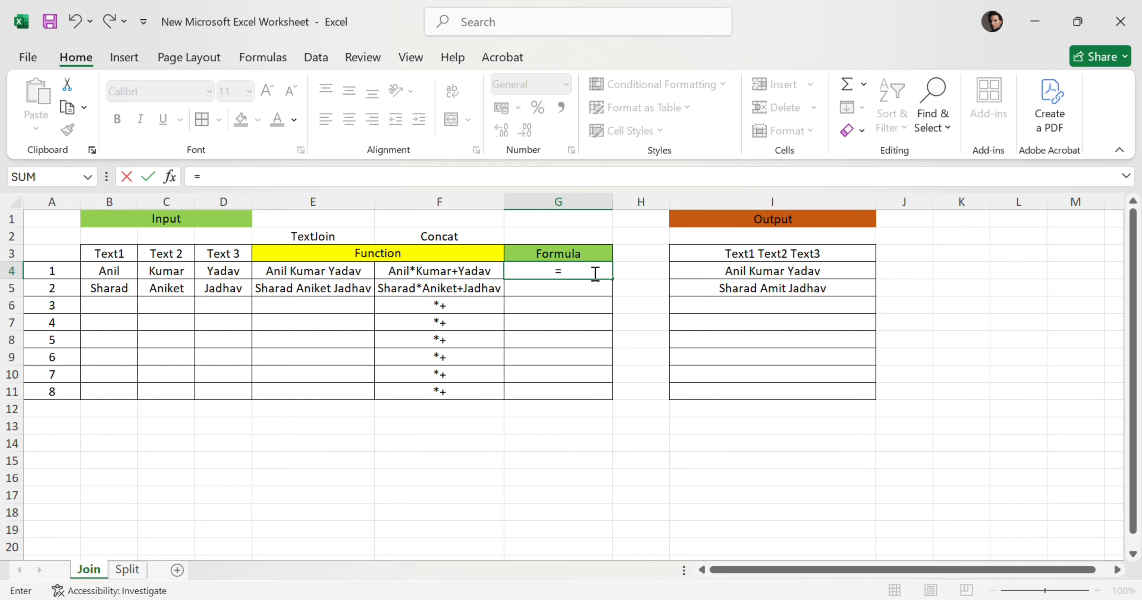
click(110, 269)
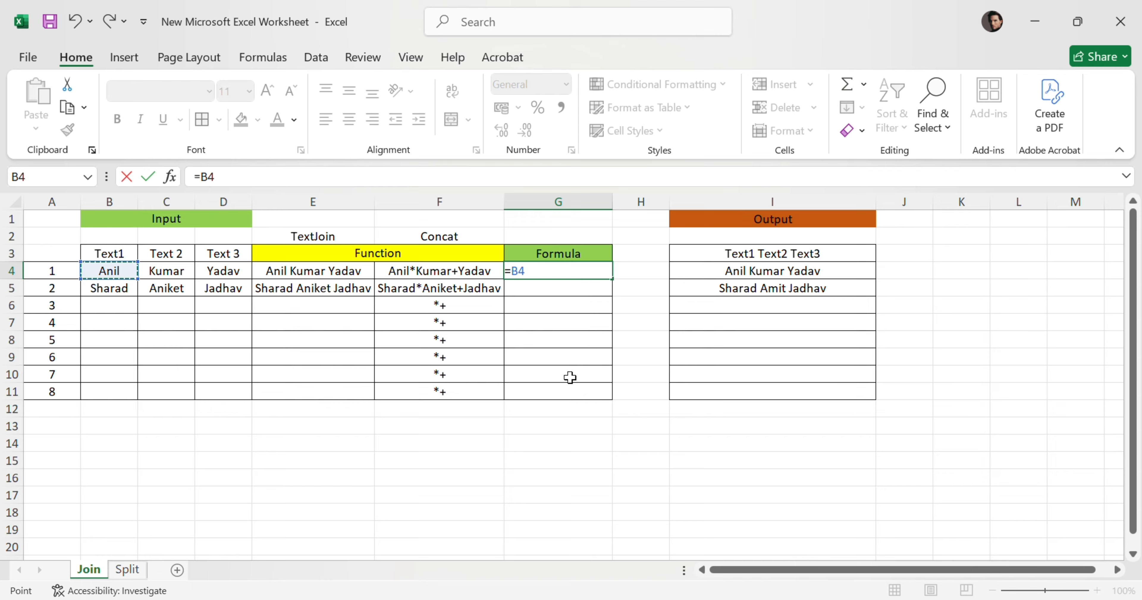
text(&" "&)
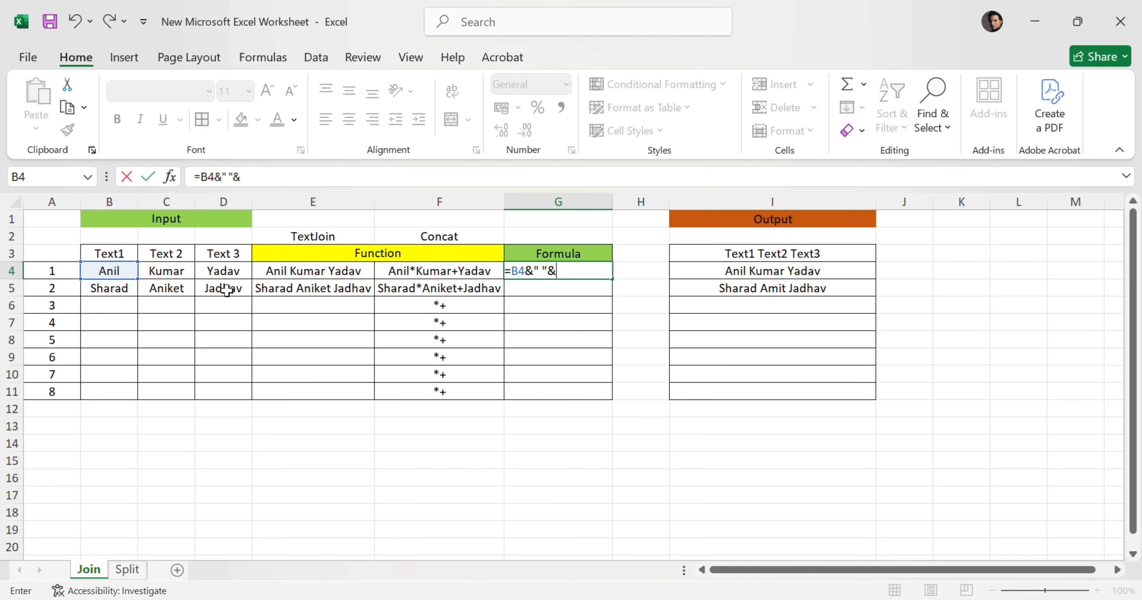
click(164, 272)
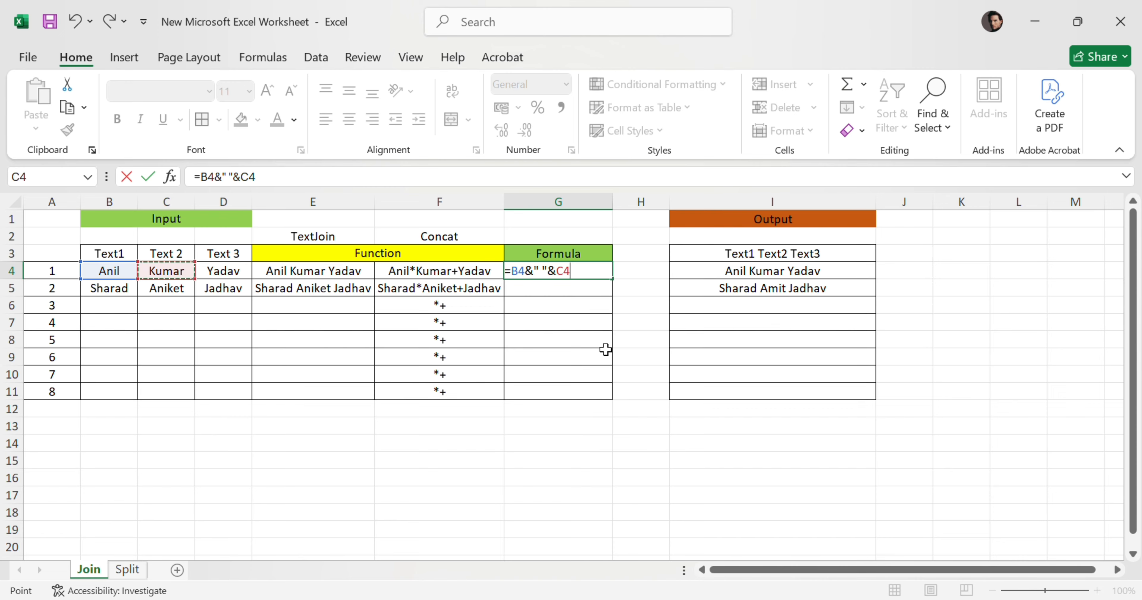
text(&)
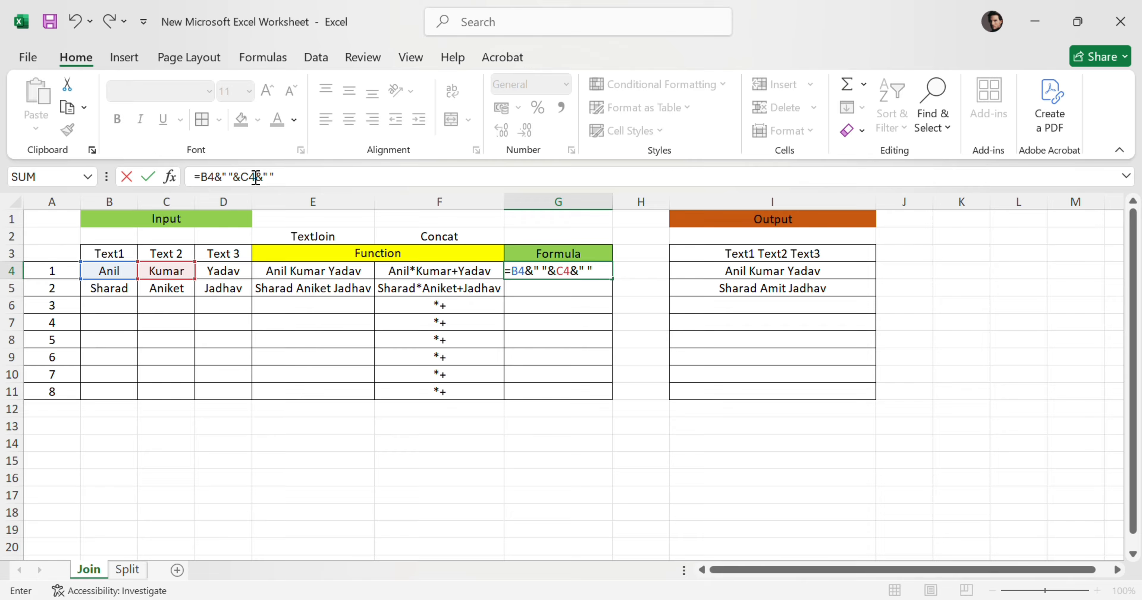
click(256, 178)
text(,)
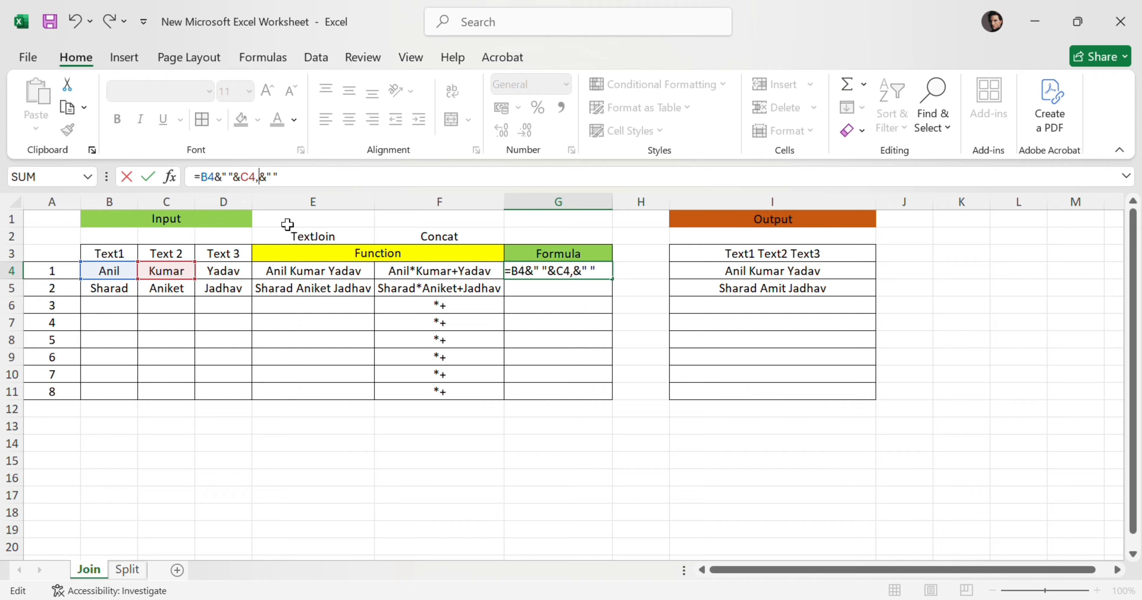
click(241, 177)
click(314, 177)
text(&)
click(227, 274)
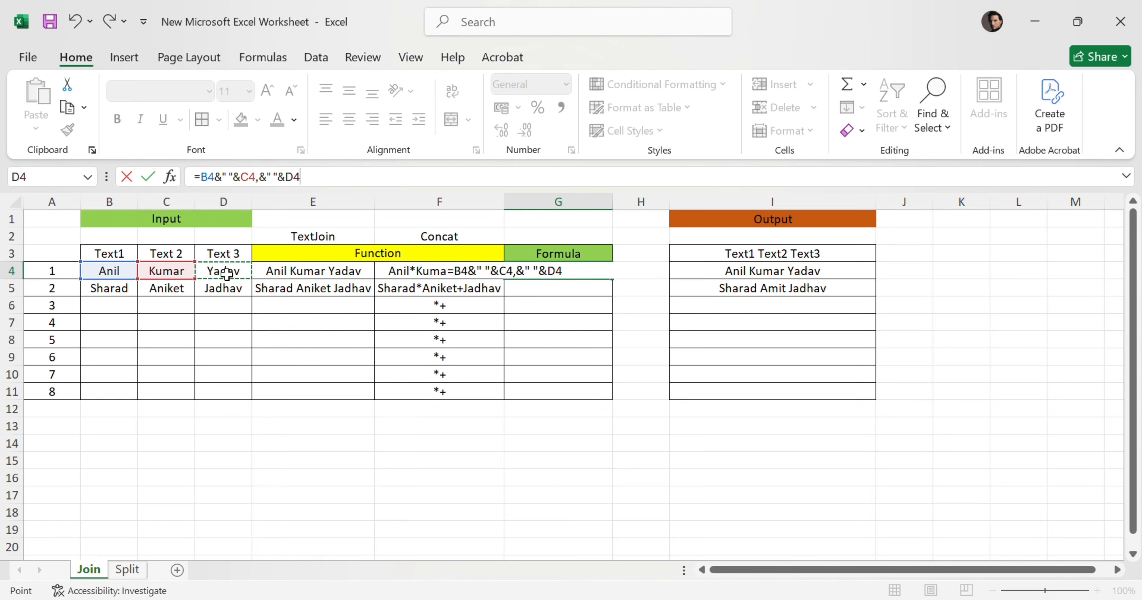
key(Return)
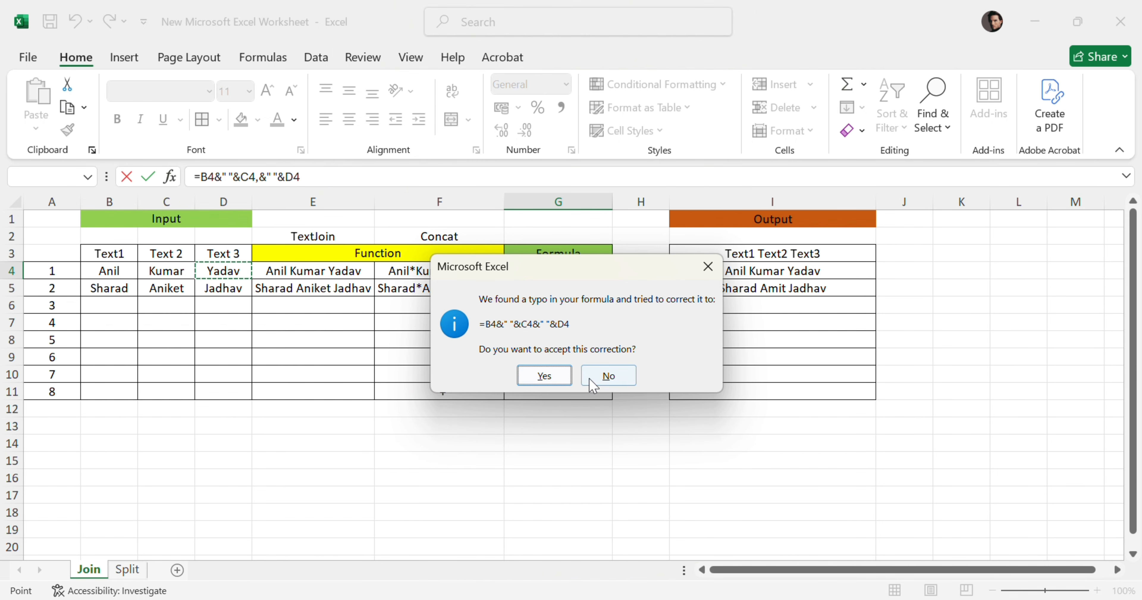
click(545, 376)
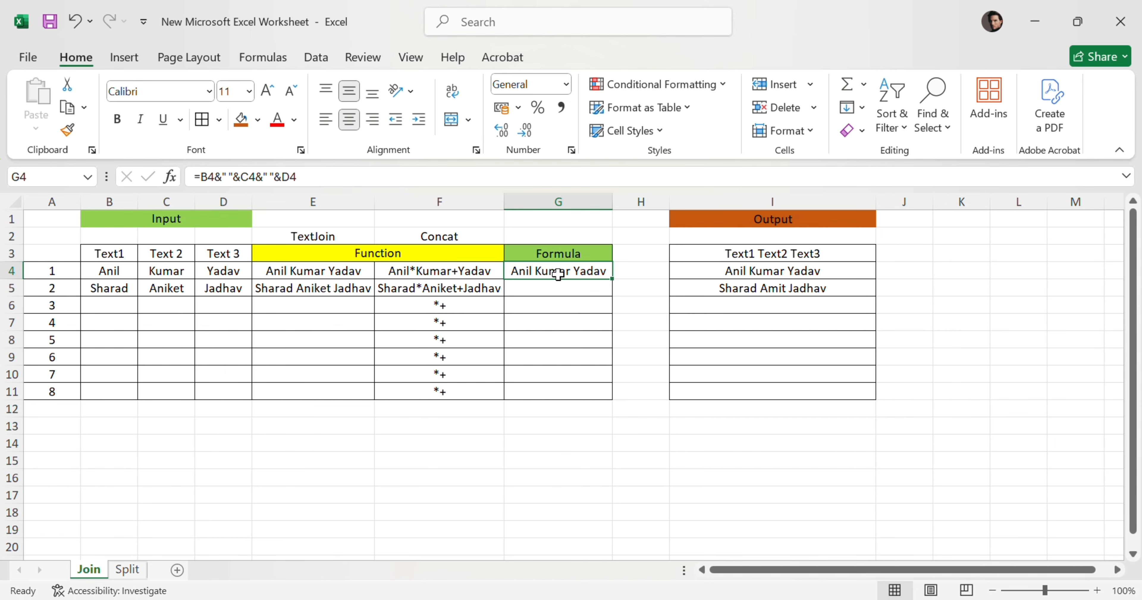
Step: Copy G4's joining formula down through G11 and fit column G to its contents
drag(613, 281, 611, 397)
double_click(613, 202)
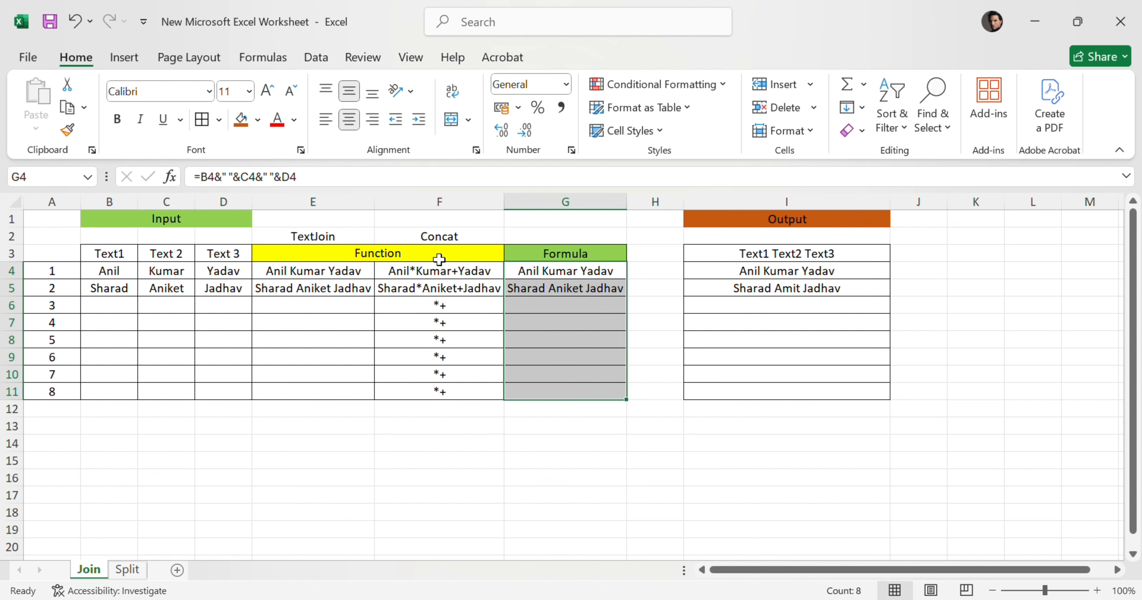
Step: Fill the TextJoin and Concat header cells, E2:F2, with the standard yellow color
drag(329, 238, 415, 224)
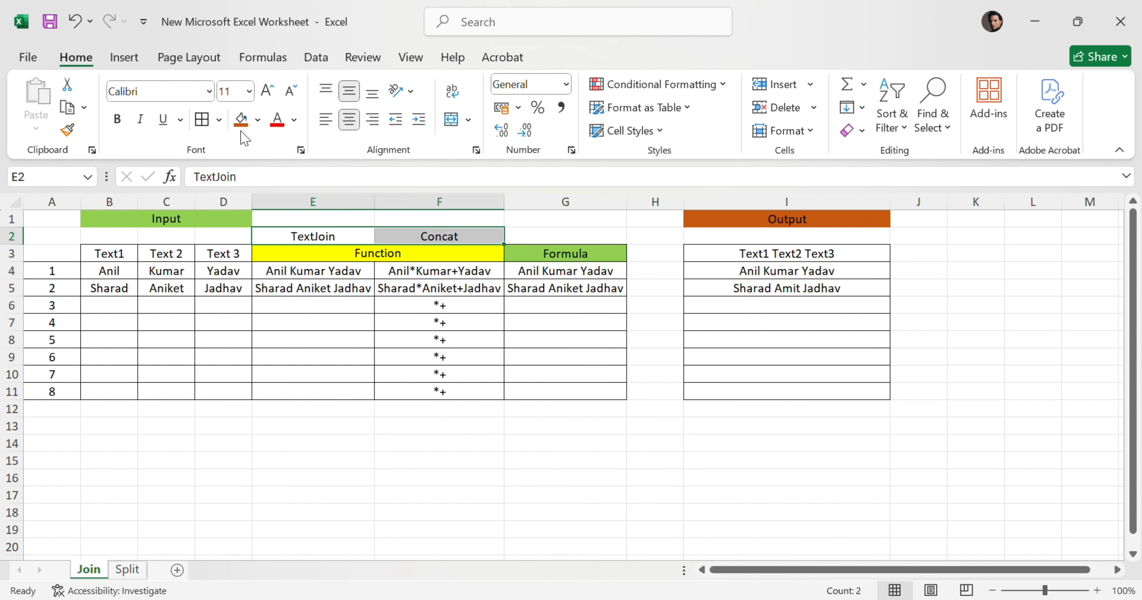
click(258, 119)
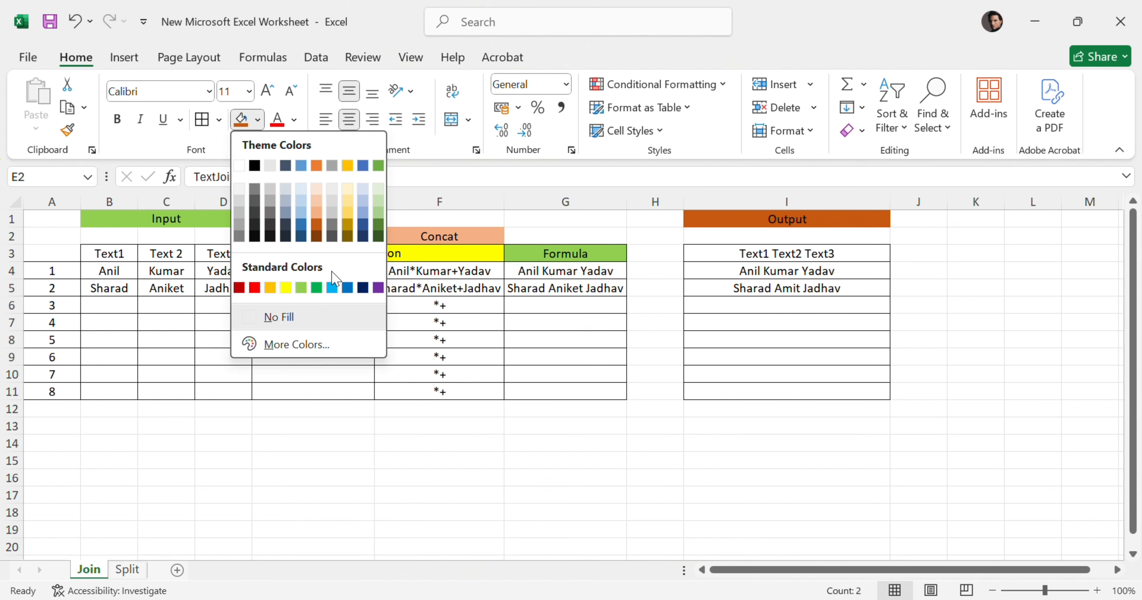
click(286, 287)
drag(313, 270, 413, 284)
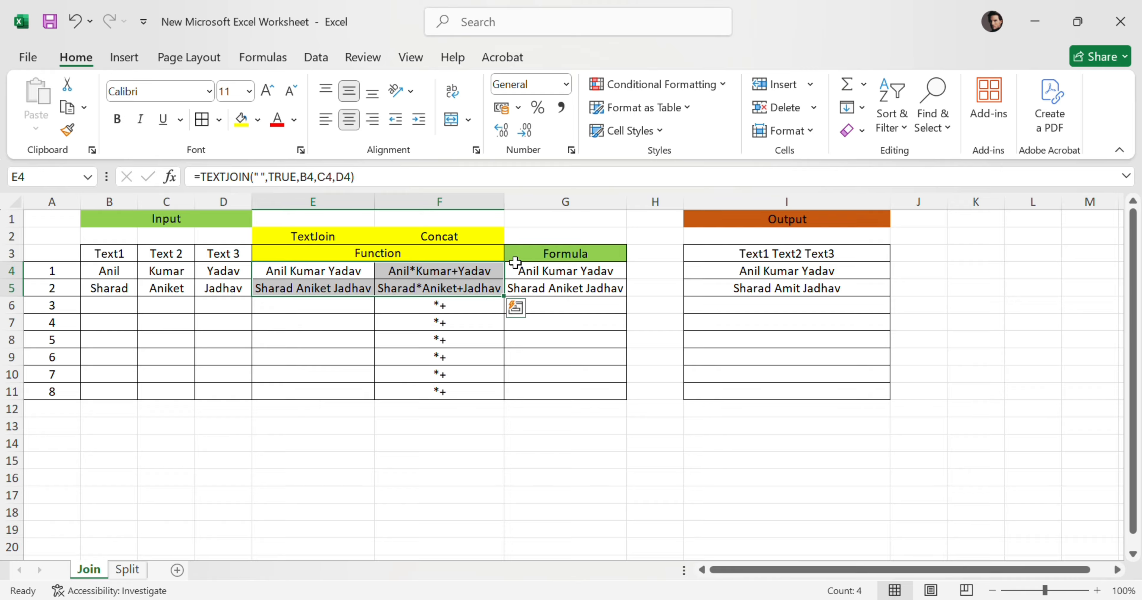
Step: Examine the ampersand joining formulas in G4 and G5, and compare input columns B:D with output column I
click(545, 254)
click(566, 270)
click(572, 287)
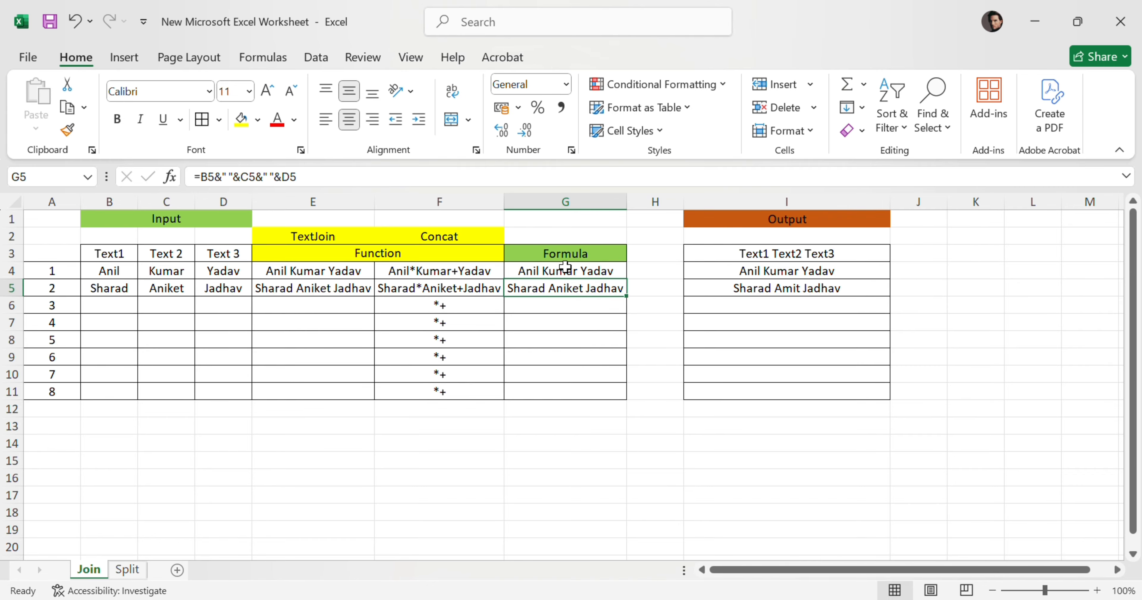
click(565, 272)
click(567, 289)
click(577, 271)
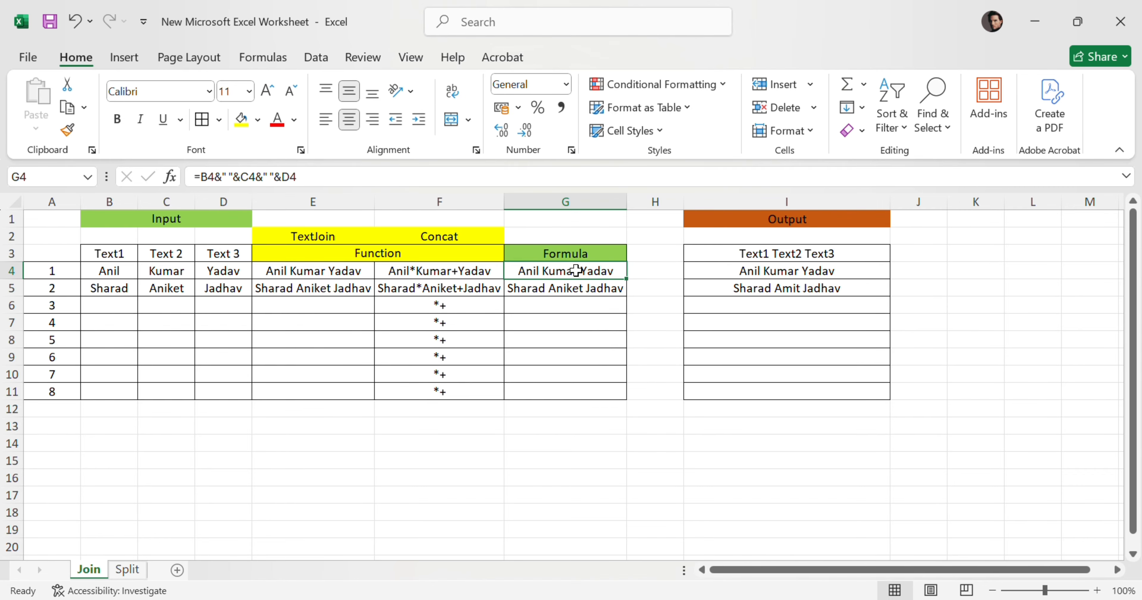
click(544, 423)
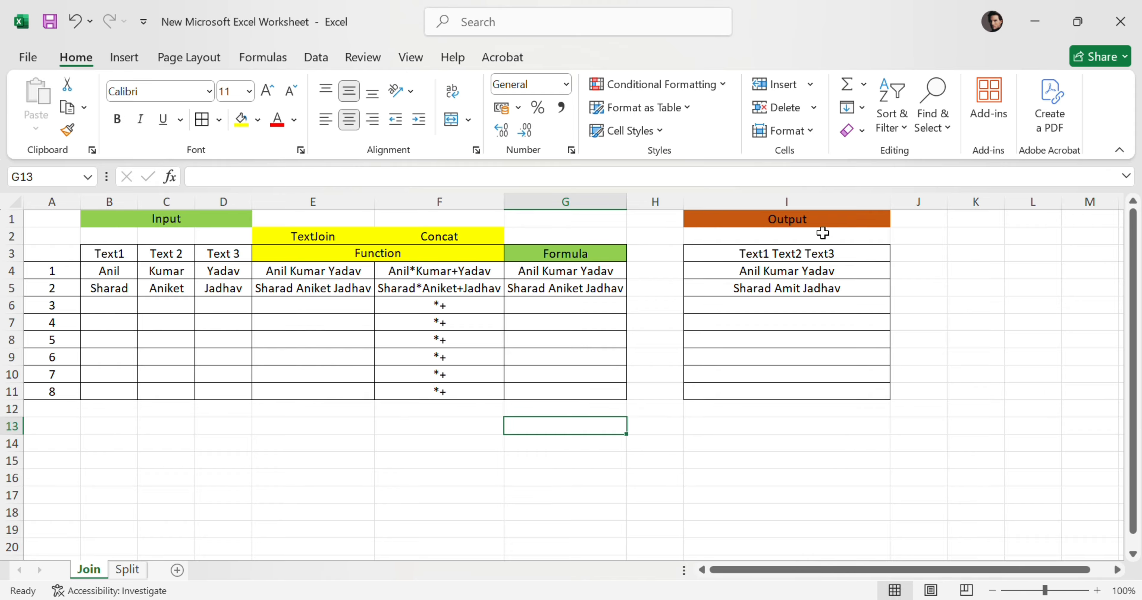
drag(113, 201, 223, 202)
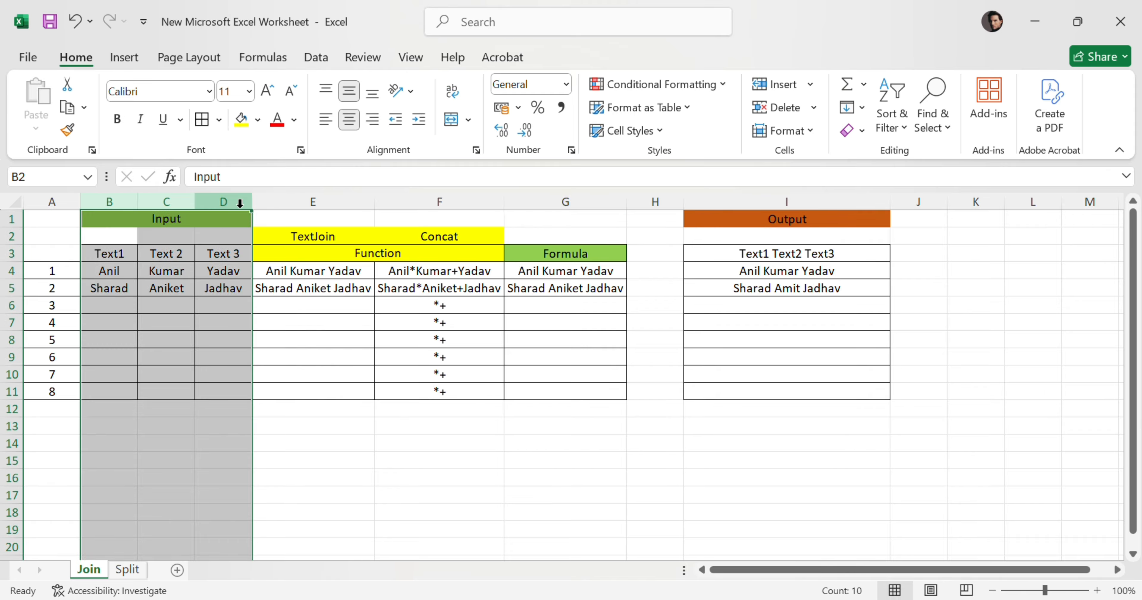
click(695, 195)
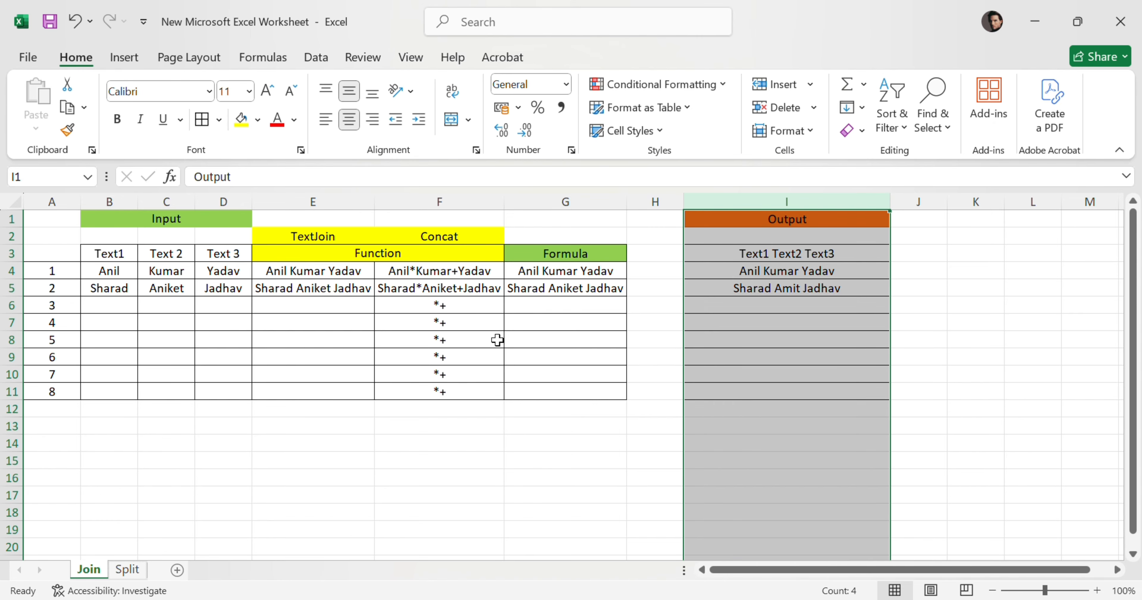
click(756, 347)
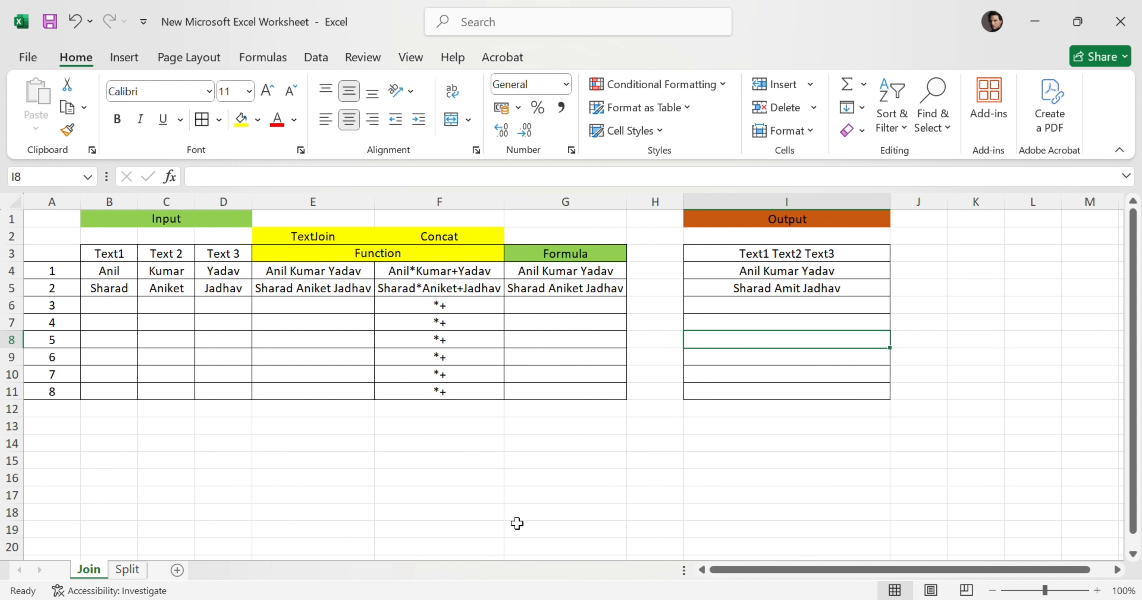